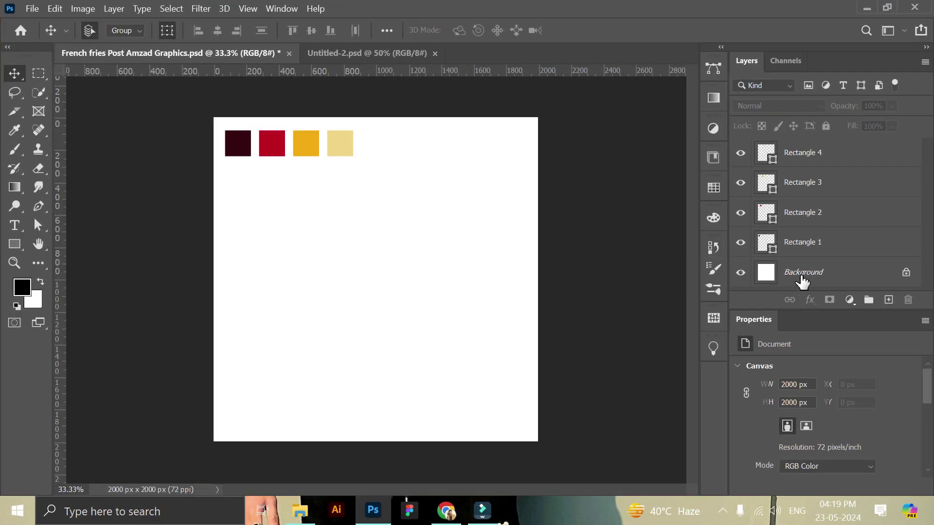
- Add a Solid Color fill layer sampled from the dark maroon swatch
{"action": "left_click", "coordinate": [803, 273]}
{"action": "left_click", "coordinate": [614, 227]}
{"action": "left_click", "coordinate": [803, 272]}
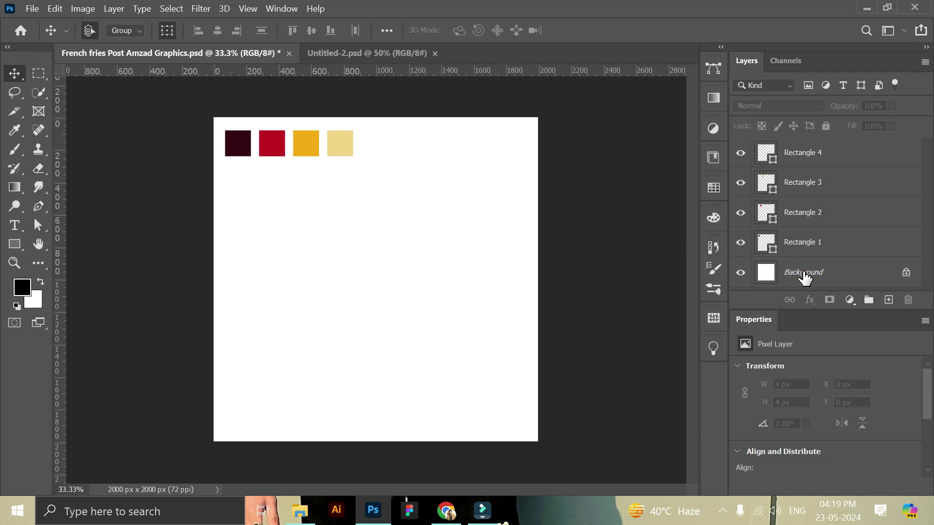
{"action": "left_click", "coordinate": [851, 301]}
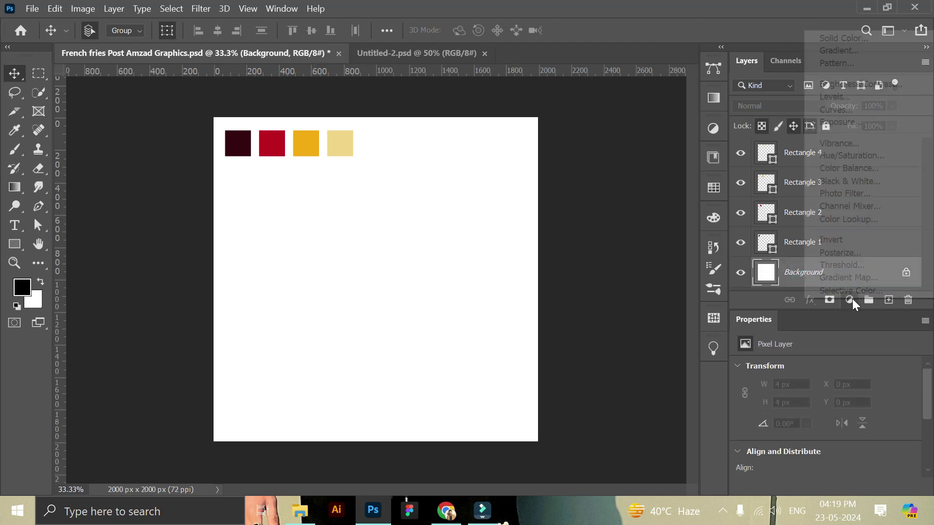
{"action": "left_click", "coordinate": [846, 38]}
{"action": "left_click", "coordinate": [247, 140]}
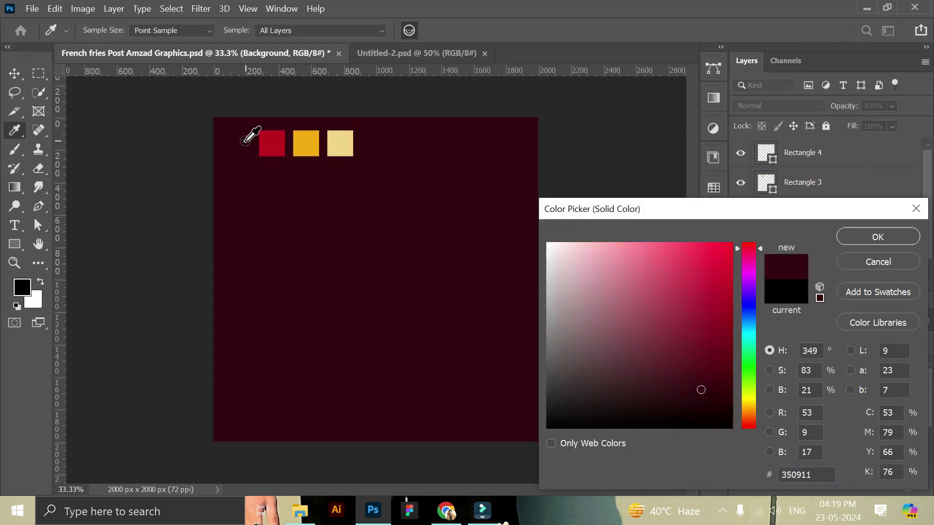
{"action": "left_click", "coordinate": [881, 236]}
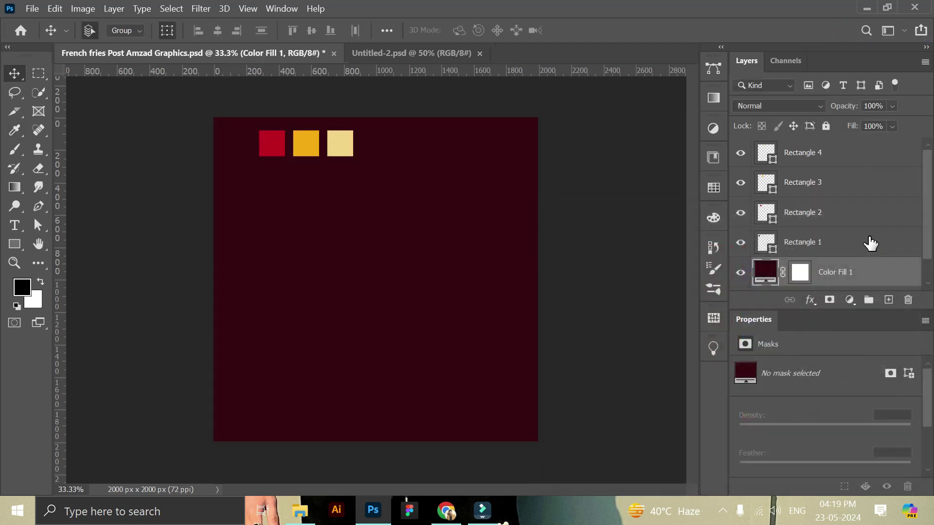
- Create a new layer and set up a soft round brush at about 2874 px
{"action": "left_click", "coordinate": [889, 302]}
{"action": "scroll", "coordinate": [800, 248], "scroll_direction": "down", "scroll_amount": 2}
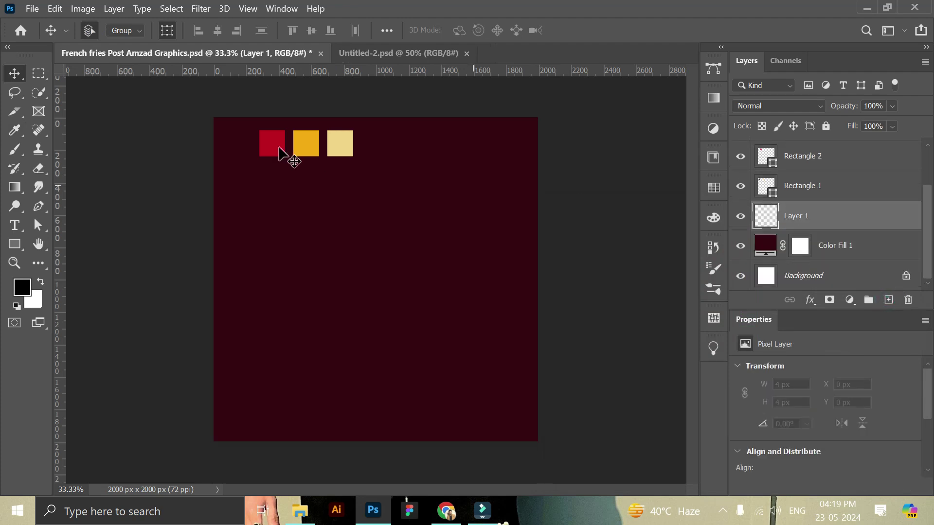
{"action": "left_click", "coordinate": [20, 151]}
{"action": "left_click", "coordinate": [106, 31]}
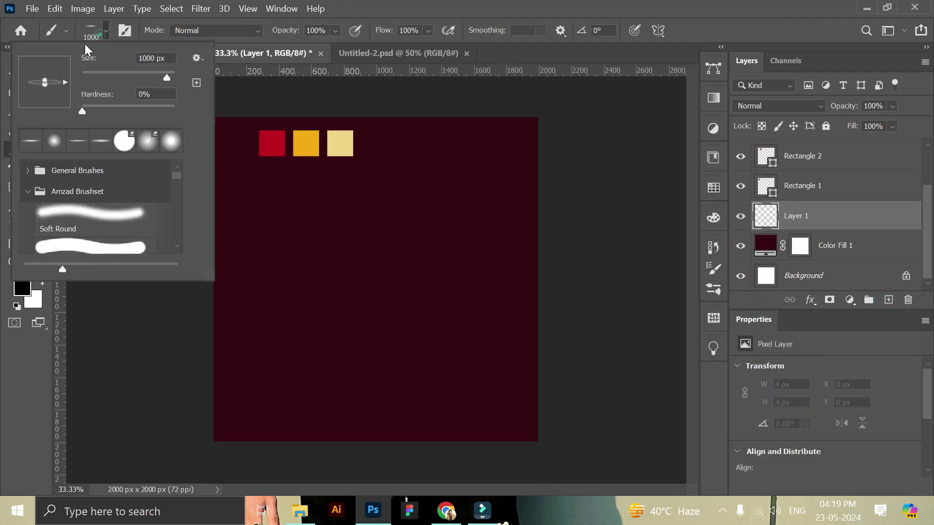
{"action": "left_click_drag", "start_coordinate": [45, 78], "coordinate": [45, 62]}
{"action": "left_click_drag", "start_coordinate": [168, 77], "coordinate": [170, 76]}
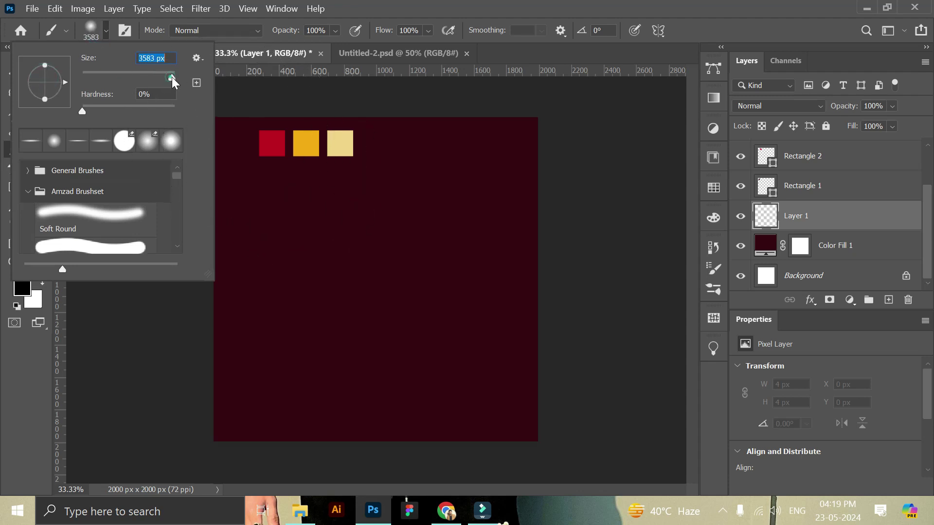
{"action": "mouse_move", "coordinate": [172, 78]}
{"action": "left_mouse_down"}
{"action": "mouse_move", "coordinate": [183, 105]}
{"action": "mouse_move", "coordinate": [170, 79]}
{"action": "left_mouse_up"}
{"action": "left_click", "coordinate": [28, 295]}
- Sample red and paint a large soft glow over the upper-left area
{"action": "left_click", "coordinate": [271, 142]}
{"action": "left_click", "coordinate": [859, 238]}
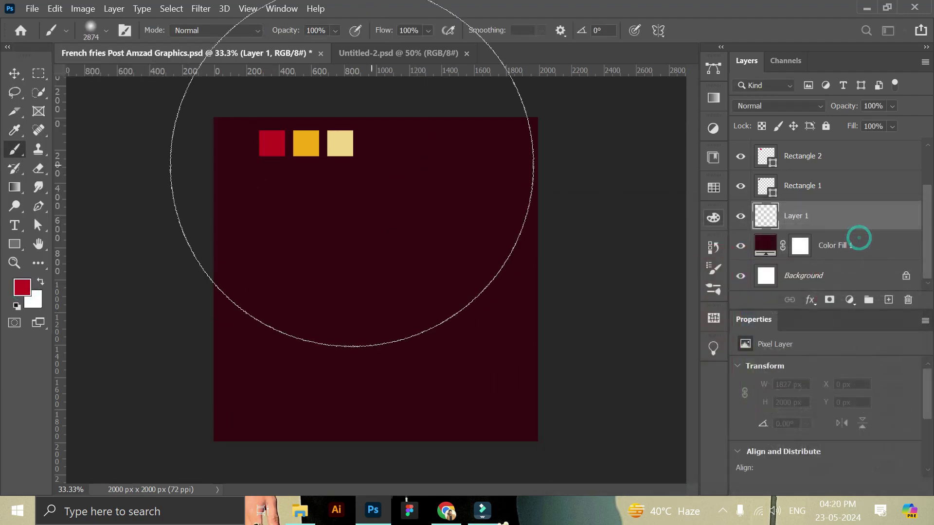
{"action": "left_click", "coordinate": [295, 195]}
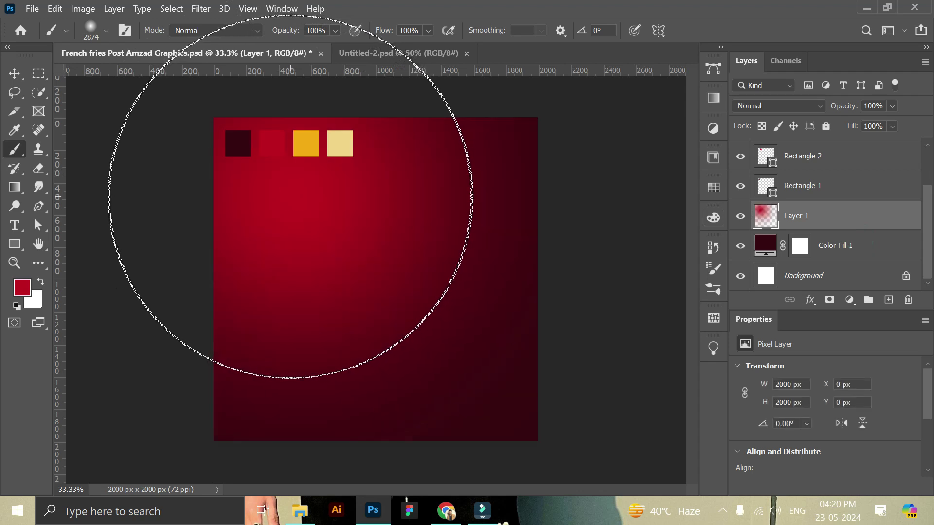
{"action": "left_click", "coordinate": [14, 73]}
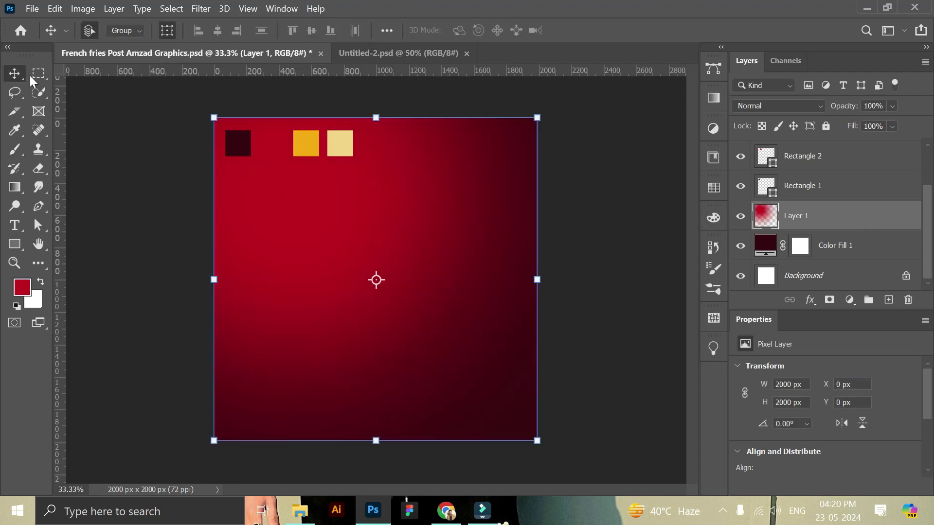
{"action": "left_click", "coordinate": [594, 200]}
- Delete the red and dark swatch squares, Rectangle 1 and 2
{"action": "left_click", "coordinate": [271, 138]}
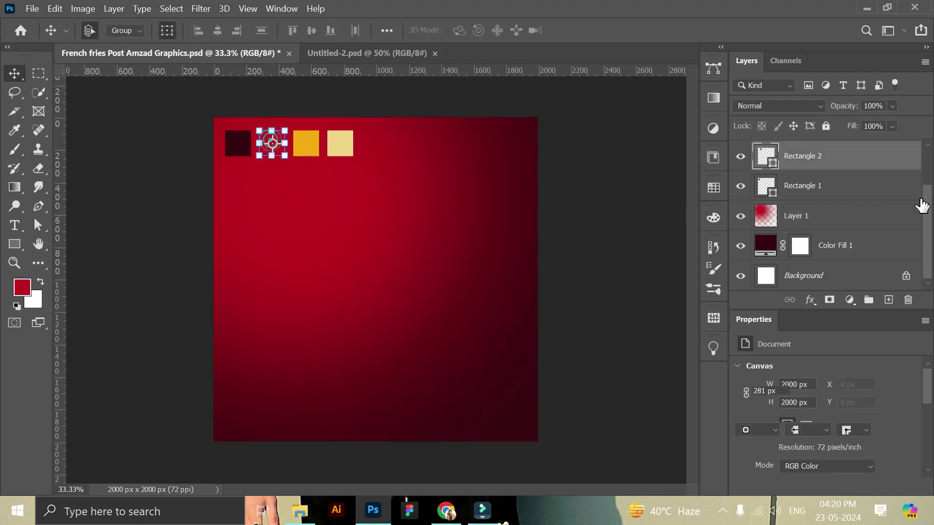
{"action": "left_click", "coordinate": [824, 185], "text": "shift"}
{"action": "left_click", "coordinate": [908, 300]}
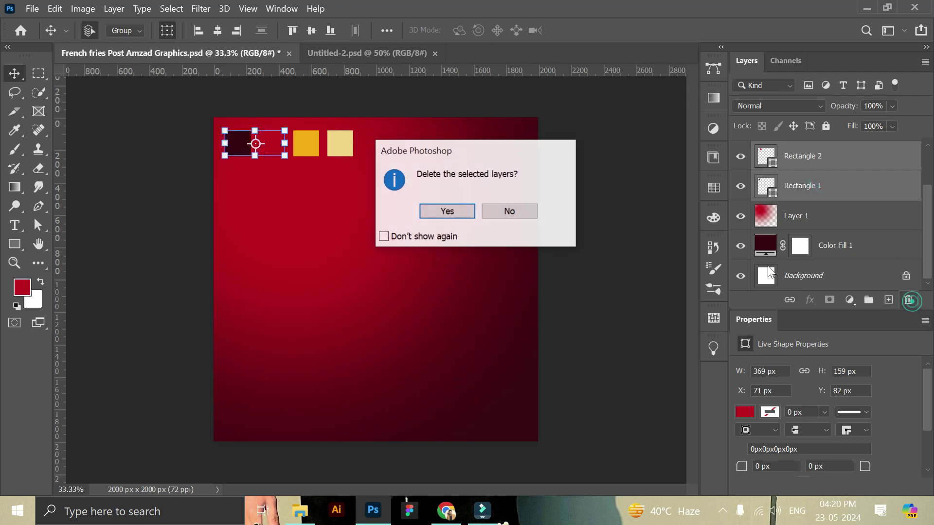
{"action": "left_click", "coordinate": [462, 212]}
- Move the pale yellow and gold squares toward the left edge
{"action": "left_click", "coordinate": [341, 142]}
{"action": "left_click", "coordinate": [811, 184], "text": "shift"}
{"action": "left_click_drag", "start_coordinate": [343, 146], "coordinate": [277, 153]}
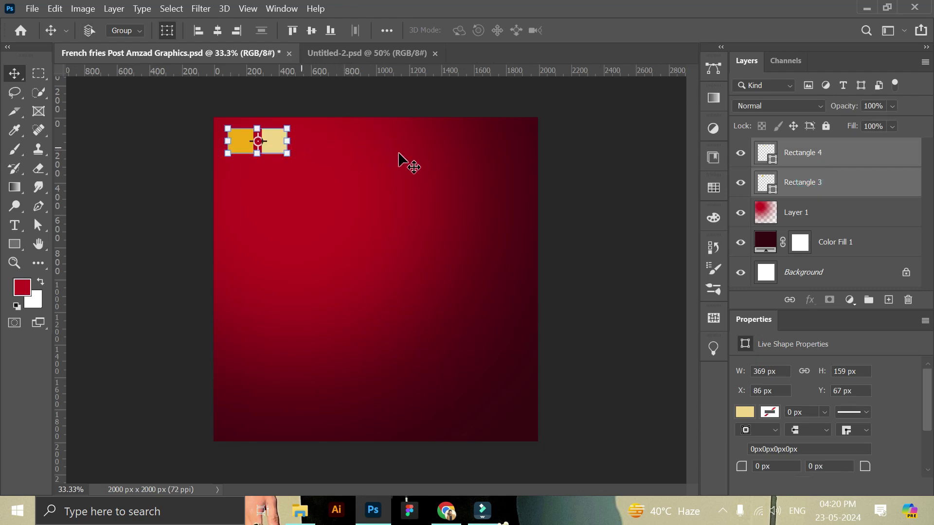
{"action": "left_click", "coordinate": [617, 194]}
- Group the maroon fill and red glow layers as BG
{"action": "left_click", "coordinate": [829, 246]}
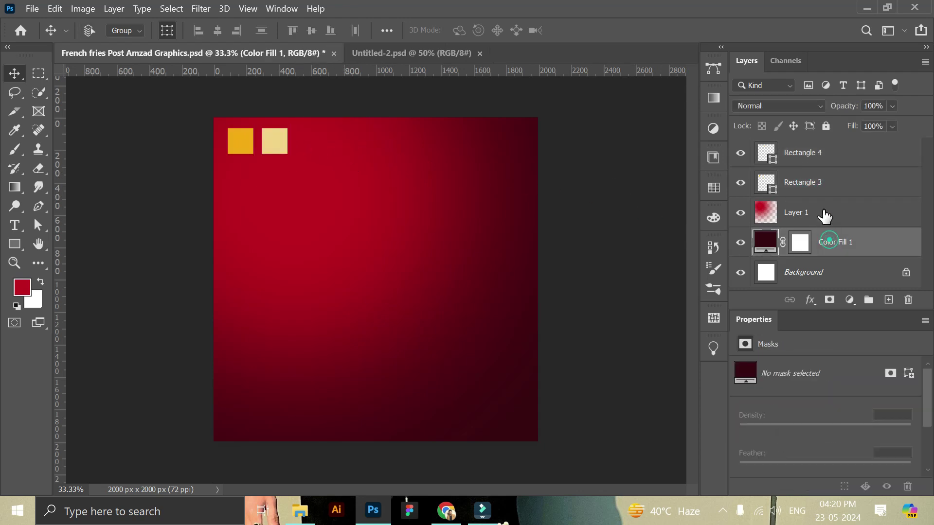
{"action": "left_click", "coordinate": [824, 211], "text": "shift"}
{"action": "left_click", "coordinate": [869, 300]}
{"action": "type", "text": "BG"}
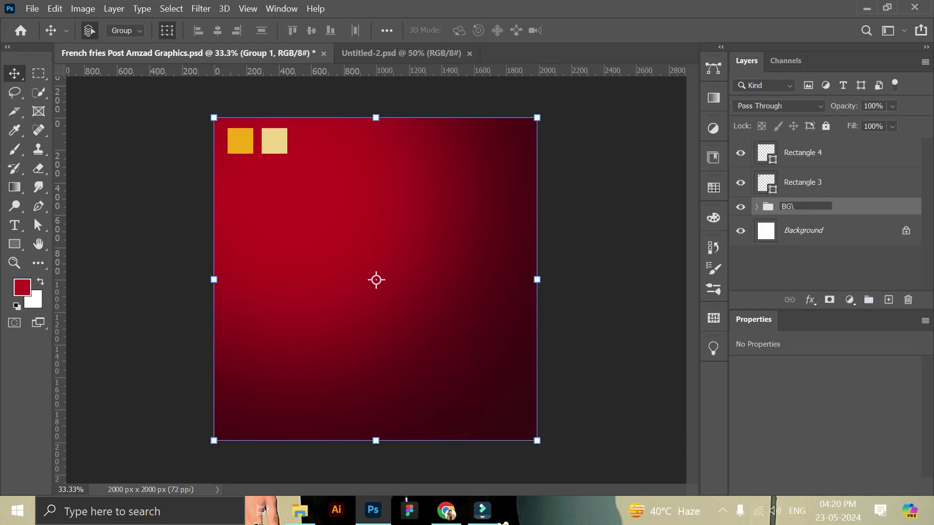
{"action": "left_click", "coordinate": [617, 235]}
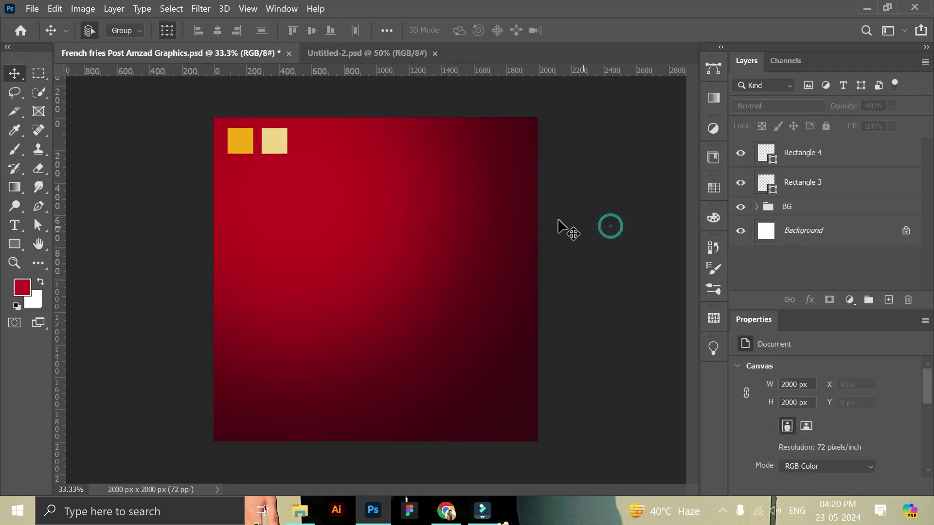
- Place the French Fries image, scaled to about 72% and centred low on the canvas
{"action": "left_click", "coordinate": [302, 519]}
{"action": "mouse_move", "coordinate": [336, 121]}
{"action": "left_mouse_down"}
{"action": "mouse_move", "coordinate": [382, 523]}
{"action": "mouse_move", "coordinate": [369, 353]}
{"action": "left_mouse_up"}
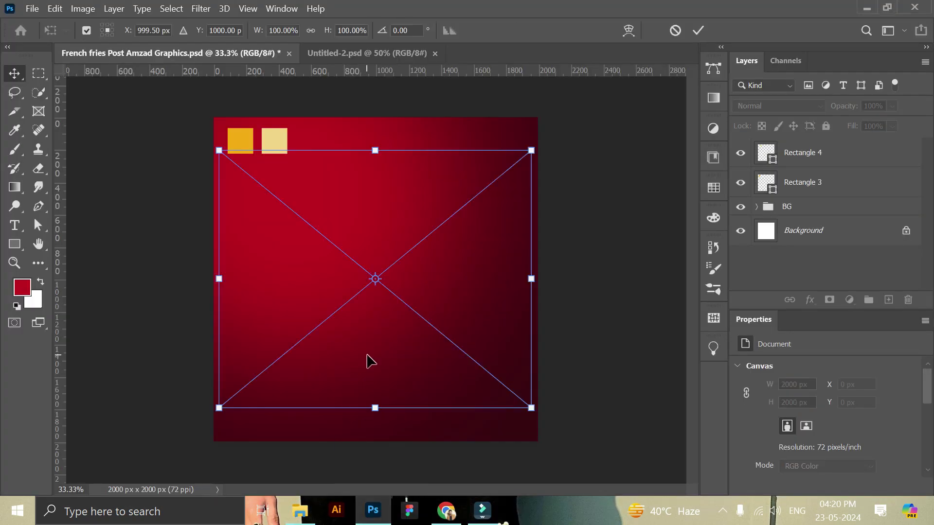
{"action": "left_click_drag", "start_coordinate": [532, 408], "coordinate": [431, 326]}
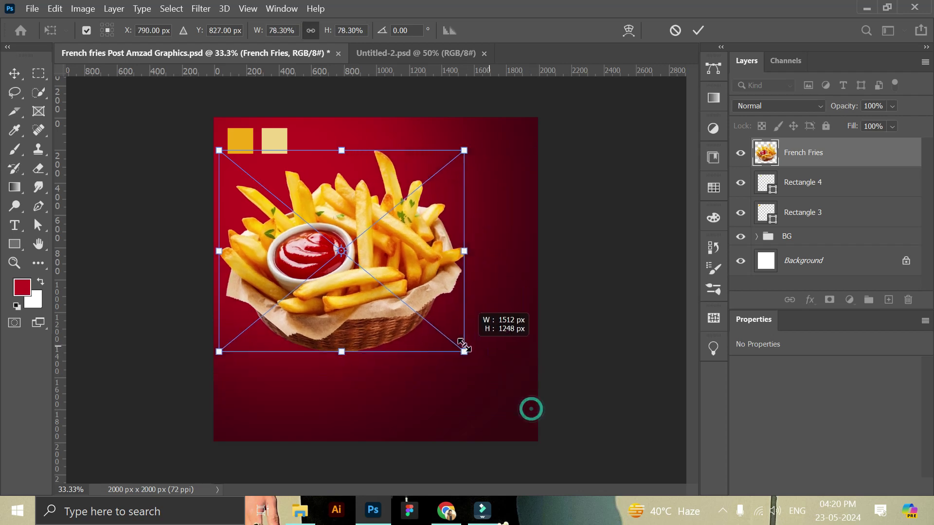
{"action": "left_click_drag", "start_coordinate": [390, 296], "coordinate": [441, 350]}
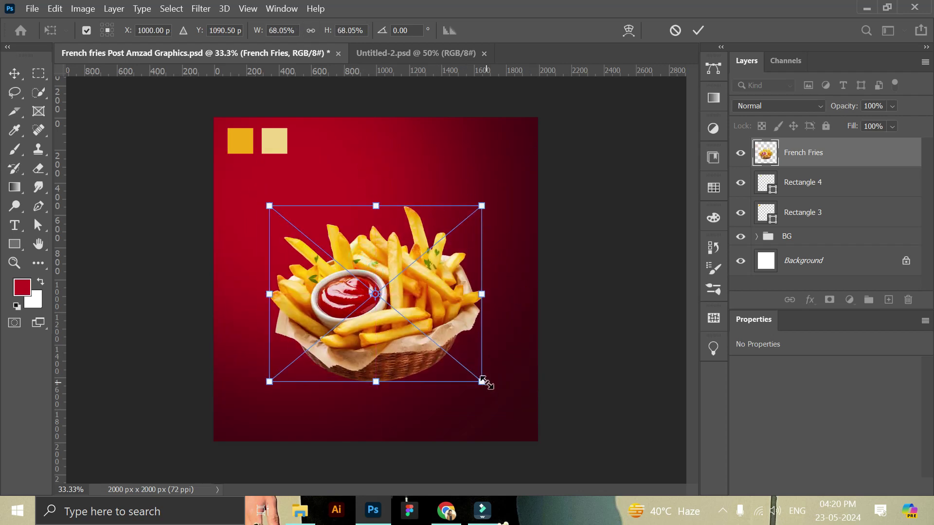
{"action": "left_click_drag", "start_coordinate": [483, 380], "coordinate": [496, 390]}
{"action": "left_click_drag", "start_coordinate": [440, 341], "coordinate": [432, 335]}
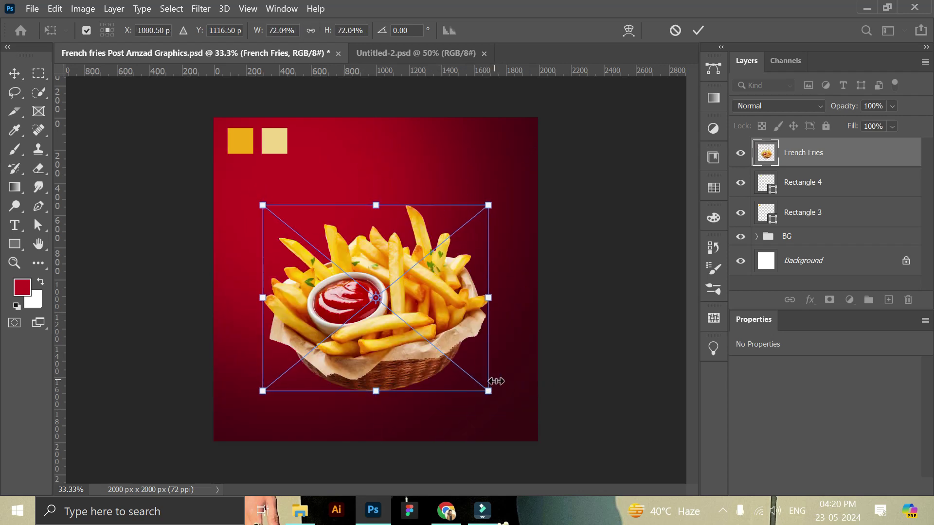
{"action": "left_click", "coordinate": [698, 31]}
- Add a new empty layer beneath the French Fries layer
{"action": "left_click", "coordinate": [617, 259]}
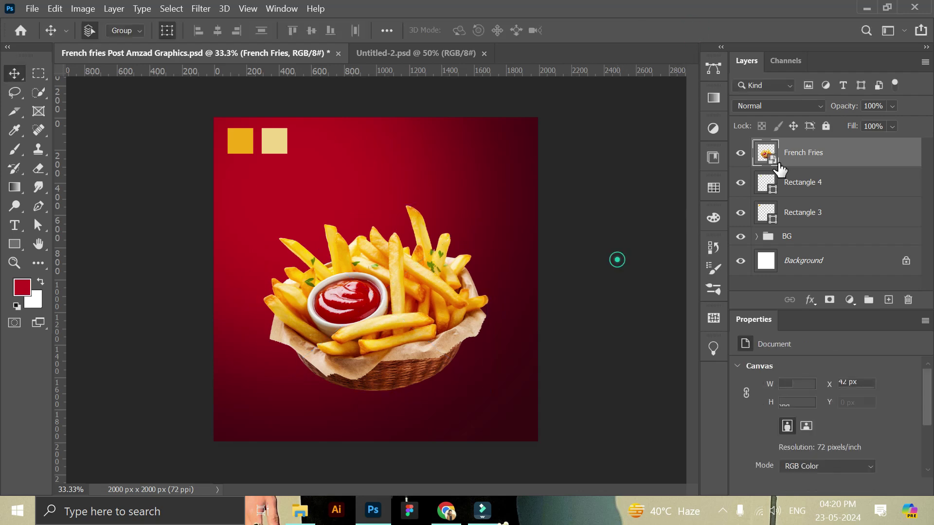
{"action": "left_click", "coordinate": [815, 152]}
{"action": "left_click", "coordinate": [889, 300]}
{"action": "left_click_drag", "start_coordinate": [823, 151], "coordinate": [828, 194]}
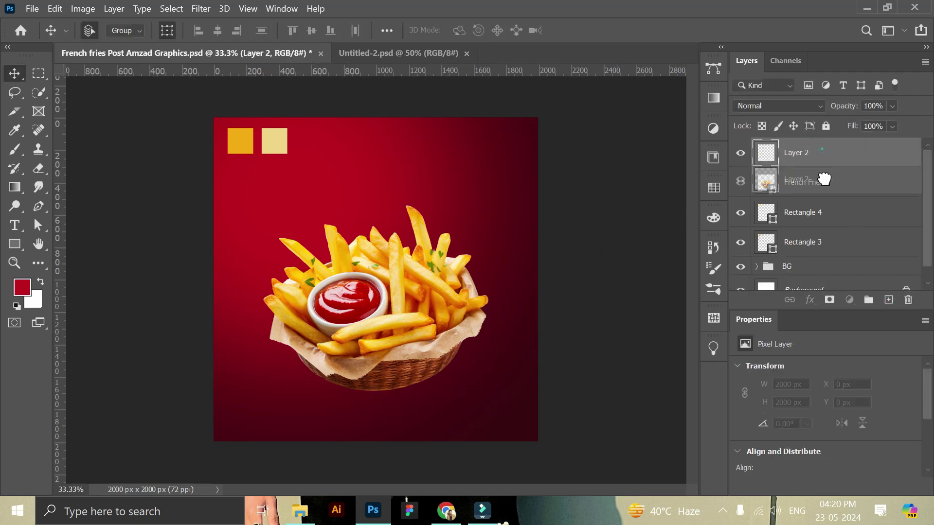
- Set up a flattened round brush at 1000 px with black (000000) paint
{"action": "left_click", "coordinate": [17, 149]}
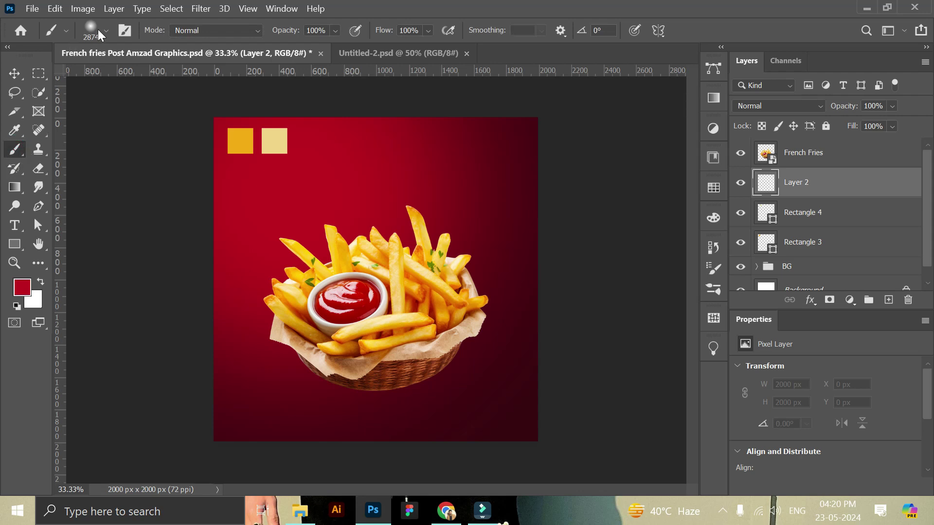
{"action": "left_click", "coordinate": [97, 30]}
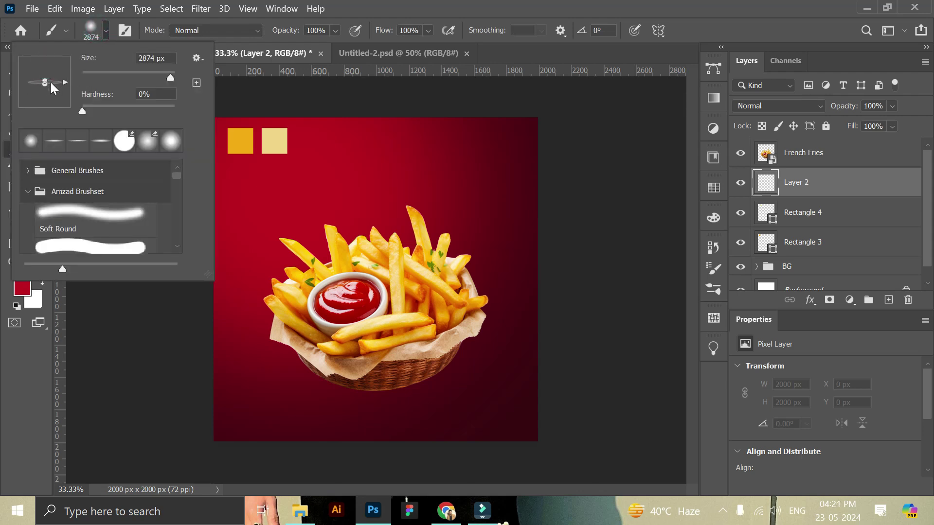
{"action": "left_click_drag", "start_coordinate": [54, 88], "coordinate": [135, 79]}
{"action": "type", "text": "1000"}
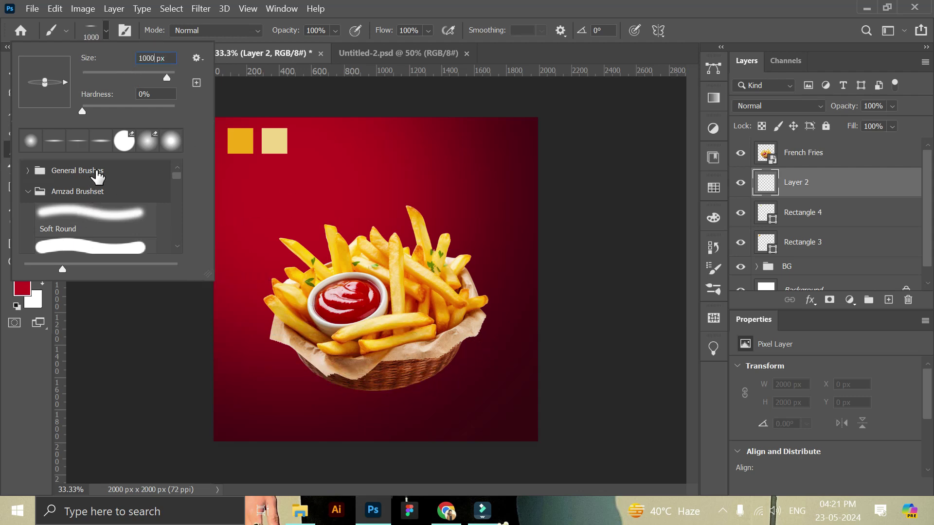
{"action": "left_click", "coordinate": [22, 289]}
{"action": "type", "text": "000000"}
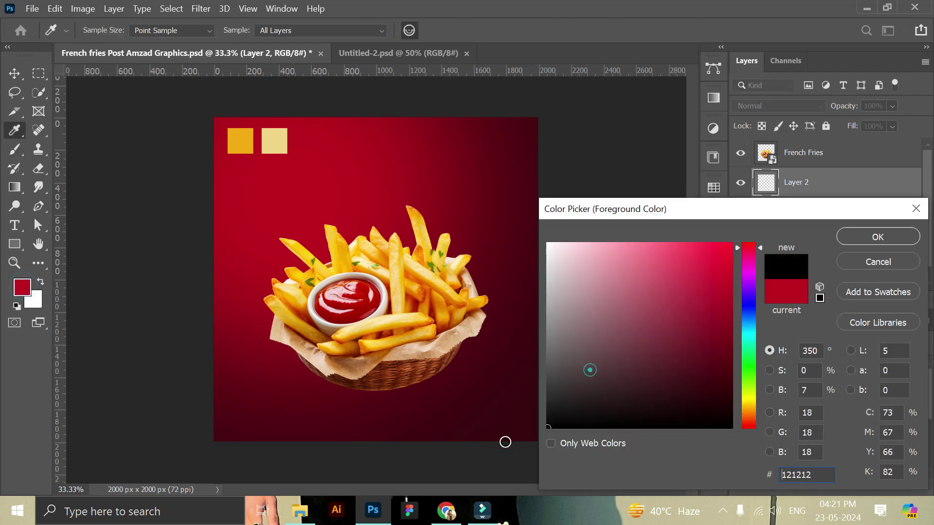
{"action": "left_click", "coordinate": [878, 237]}
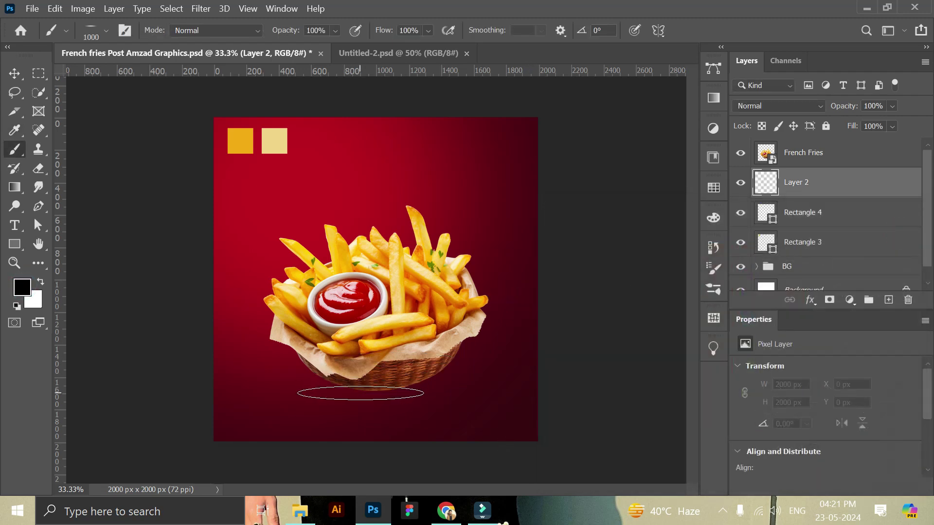
- Nudge the fries and the layer beneath slightly down together
{"action": "left_click", "coordinate": [11, 72]}
{"action": "left_click", "coordinate": [807, 155]}
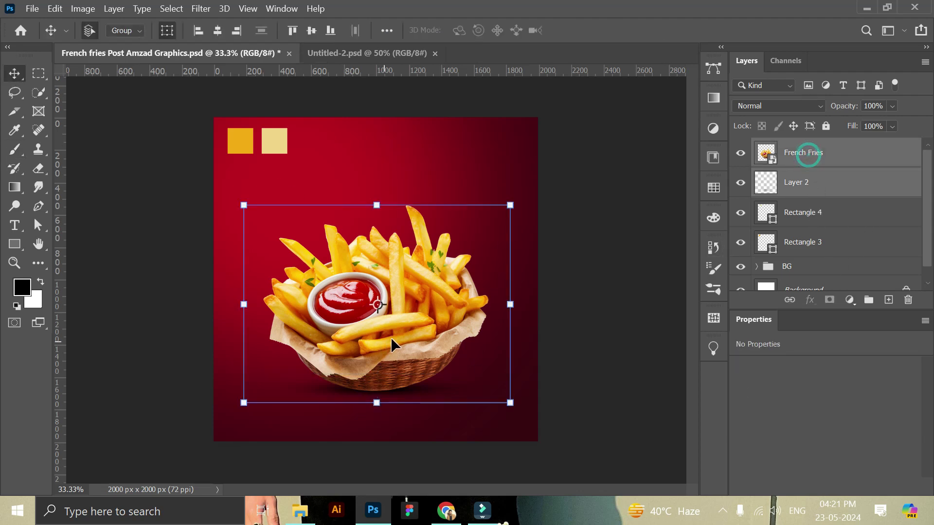
{"action": "left_click_drag", "start_coordinate": [402, 340], "coordinate": [400, 342]}
{"action": "left_click_drag", "start_coordinate": [436, 305], "coordinate": [437, 305]}
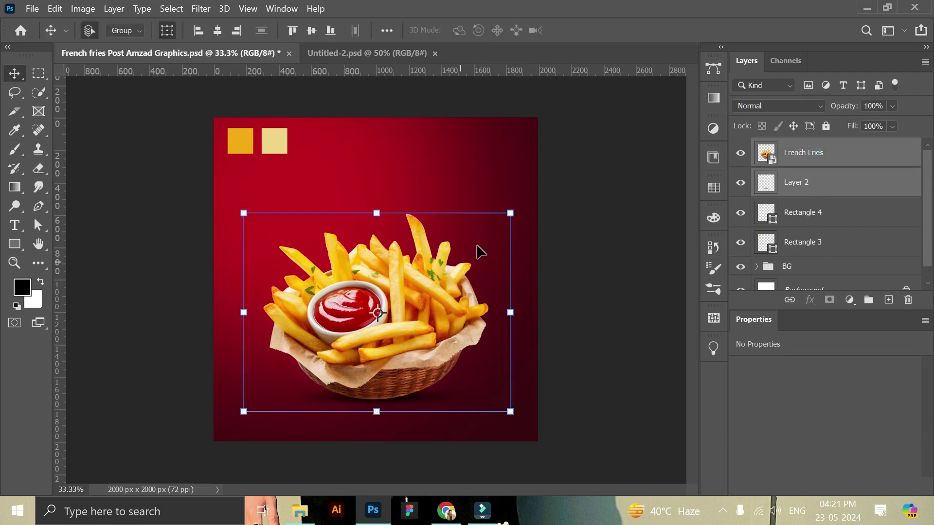
{"action": "left_click", "coordinate": [591, 227]}
- Check the placement of the French Fries and Layer 2 layers, then deselect
{"action": "left_click", "coordinate": [484, 301]}
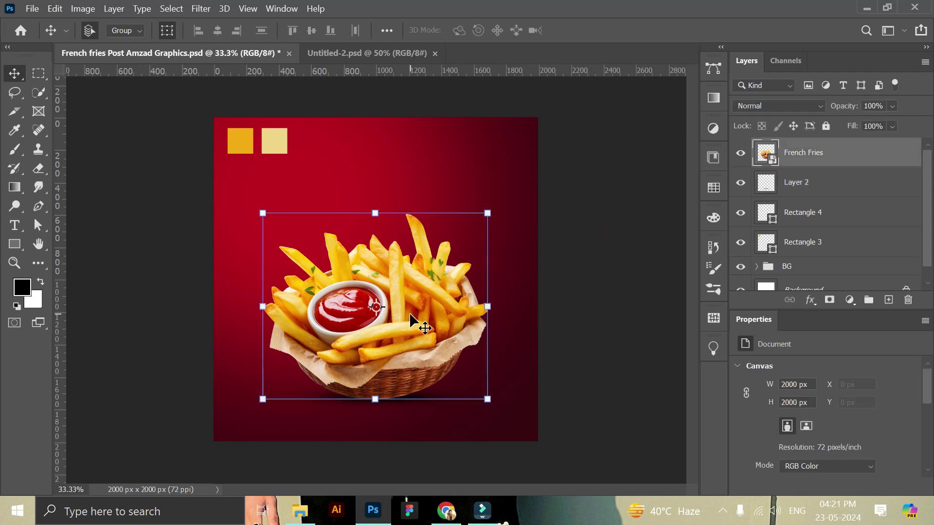
{"action": "left_click", "coordinate": [798, 183], "text": "shift"}
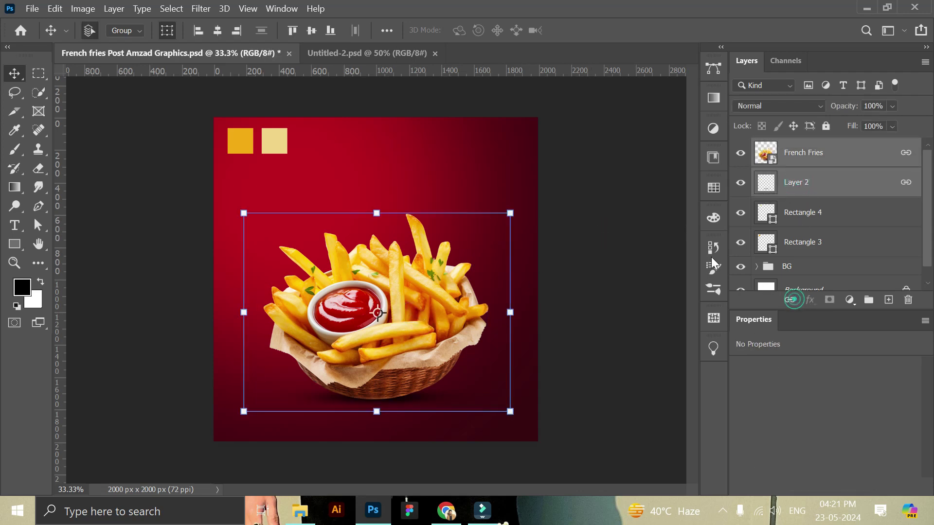
{"action": "left_click", "coordinate": [623, 245]}
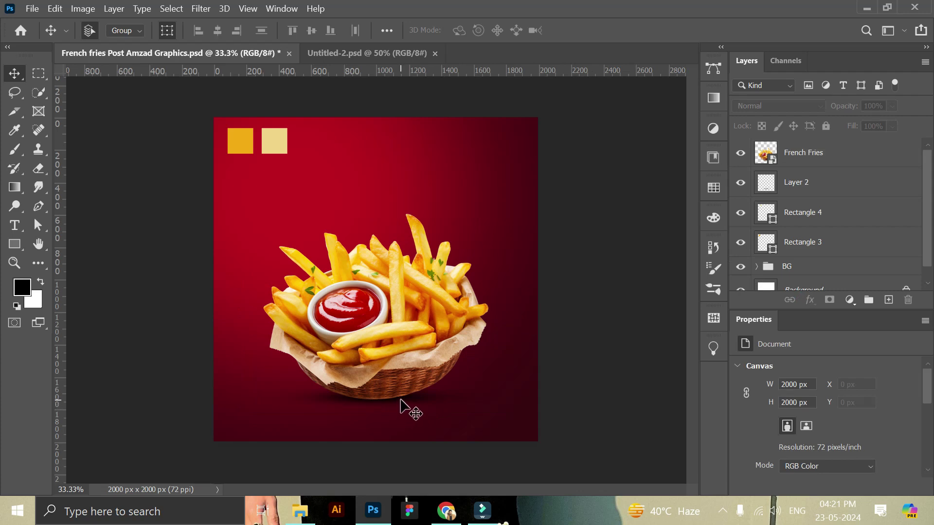
{"action": "left_click", "coordinate": [41, 208]}
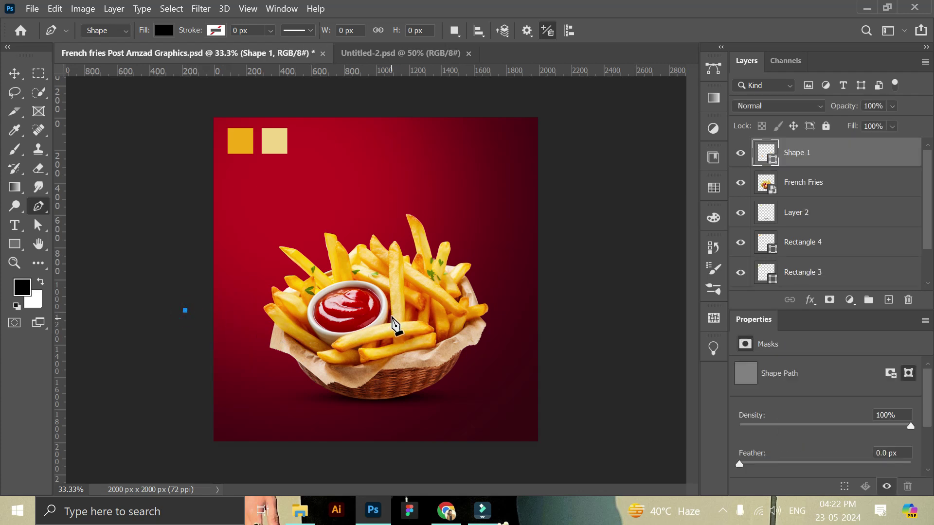
- Draw a closed wave shape with a curved top across the lower canvas
{"action": "left_click_drag", "start_coordinate": [386, 307], "coordinate": [464, 350]}
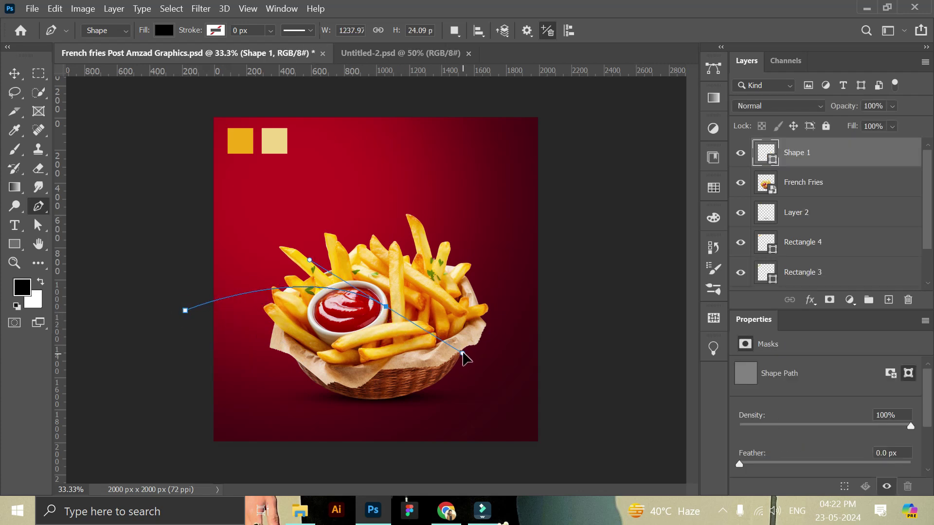
{"action": "left_click_drag", "start_coordinate": [463, 345], "coordinate": [465, 339]}
{"action": "left_click_drag", "start_coordinate": [565, 254], "coordinate": [572, 214]}
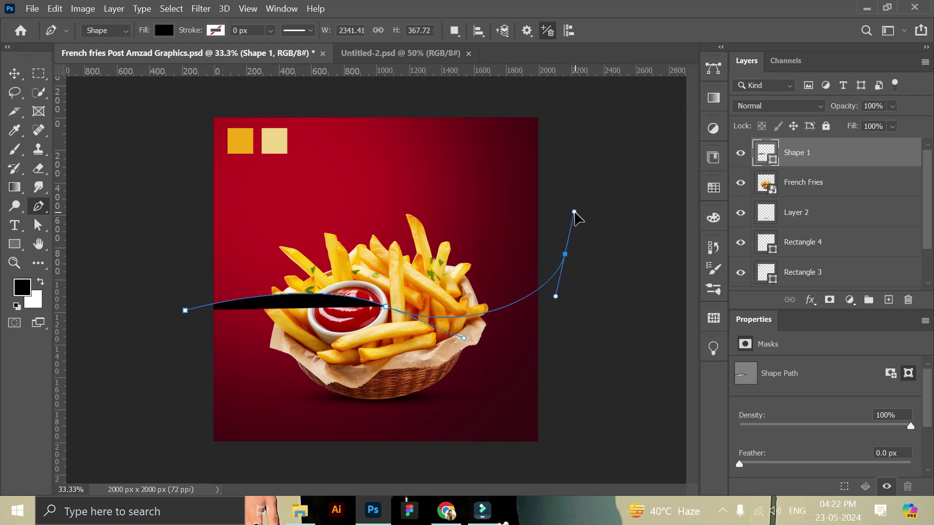
{"action": "left_click", "coordinate": [579, 453]}
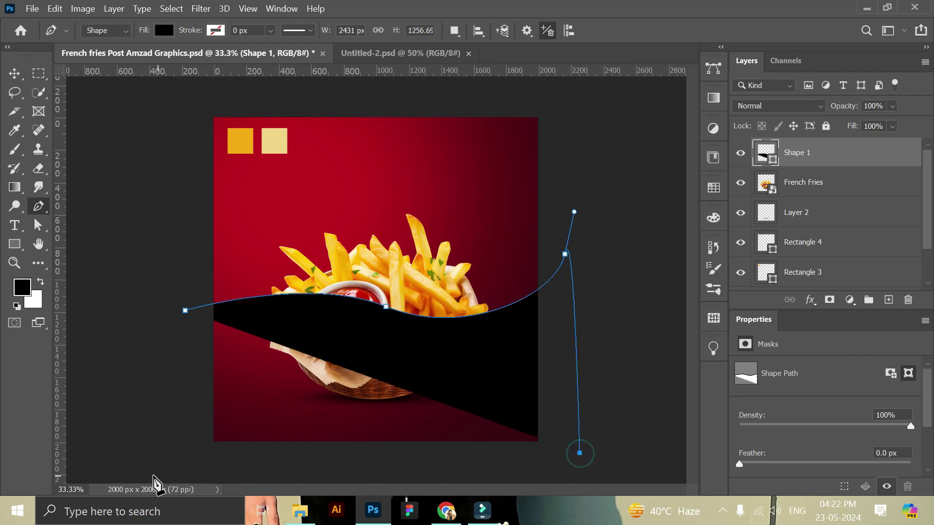
{"action": "left_click", "coordinate": [199, 463]}
{"action": "left_click", "coordinate": [185, 310]}
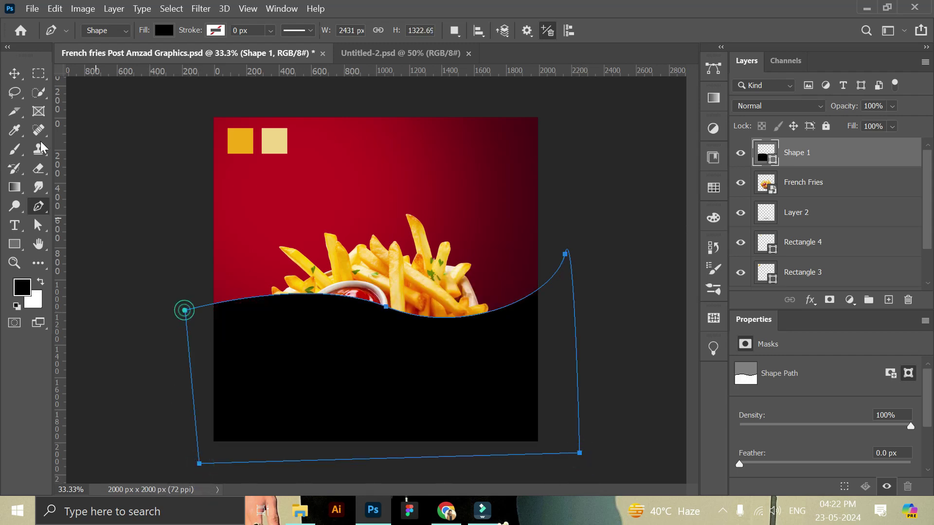
- Put Shape 1 beneath the fries layers, fill it yellow f2ab14, and move it lower
{"action": "left_click", "coordinate": [15, 73]}
{"action": "left_click_drag", "start_coordinate": [812, 153], "coordinate": [806, 222]}
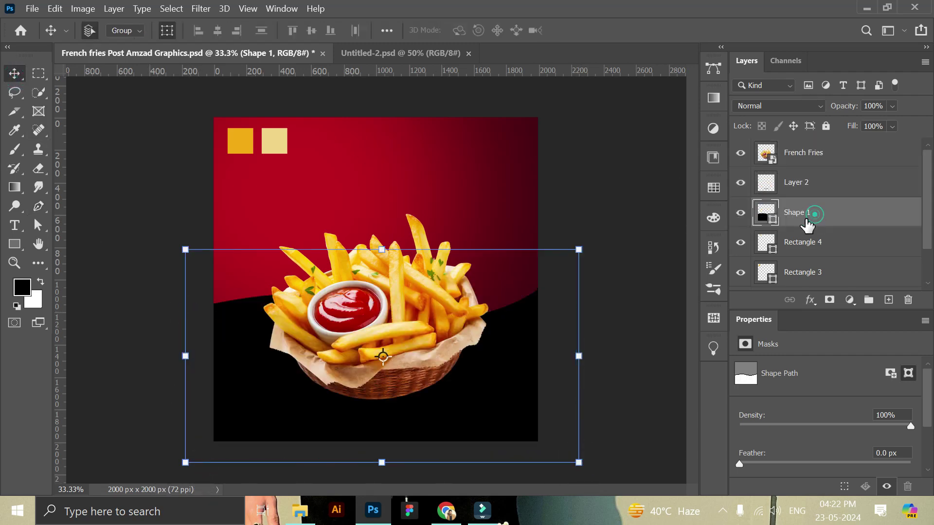
{"action": "double_click", "coordinate": [773, 222]}
{"action": "left_click", "coordinate": [238, 137]}
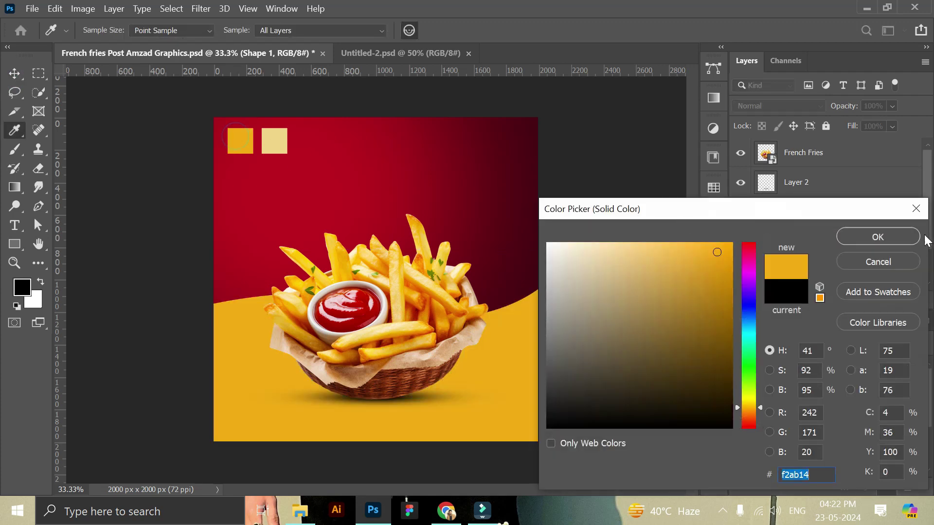
{"action": "left_click", "coordinate": [905, 238]}
{"action": "left_click_drag", "start_coordinate": [492, 405], "coordinate": [478, 437]}
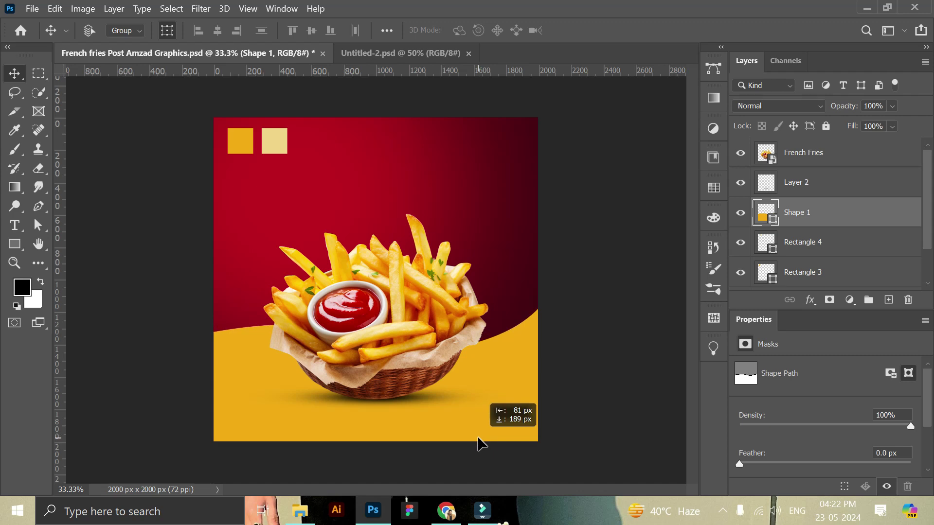
{"action": "left_click_drag", "start_coordinate": [478, 443], "coordinate": [474, 443]}
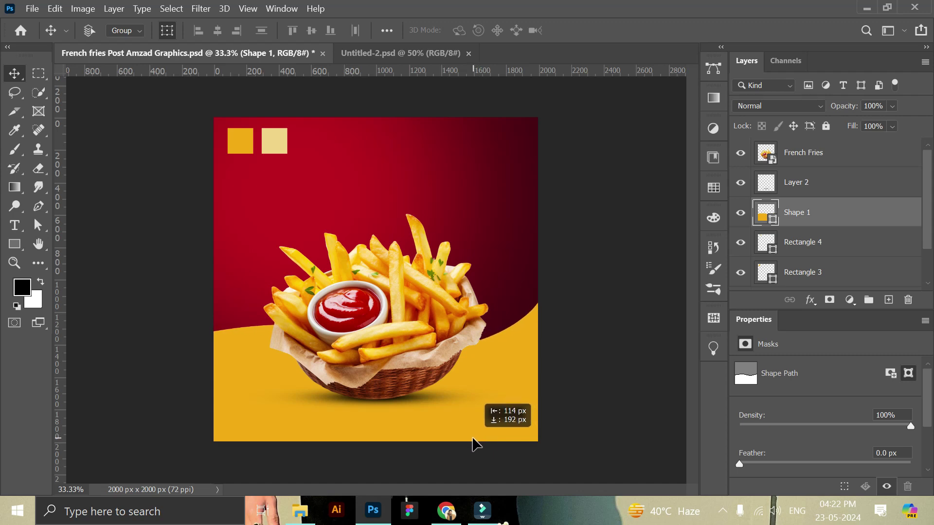
- Duplicate the yellow wave, place the copy below Shape 1, and name it Shape 2
{"action": "left_click_drag", "start_coordinate": [475, 443], "coordinate": [476, 442]}
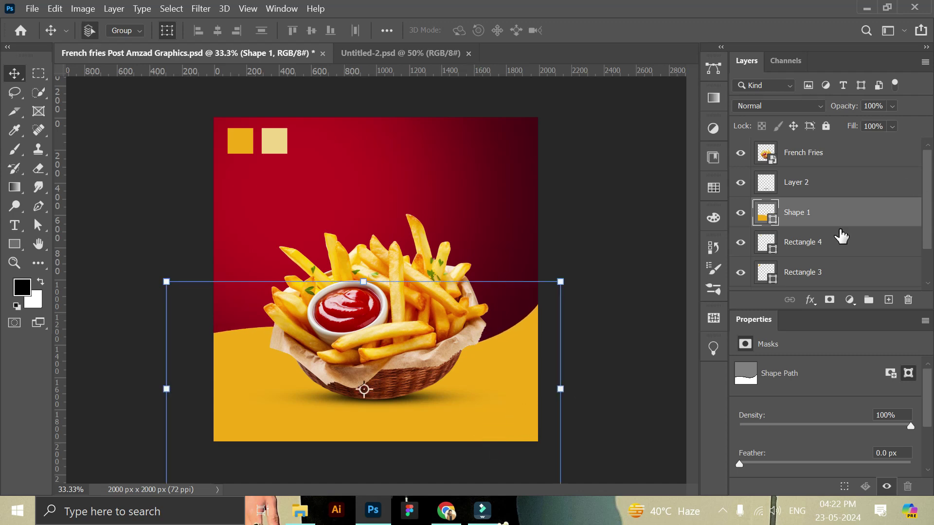
{"action": "key", "text": "ctrl+j"}
{"action": "left_click_drag", "start_coordinate": [519, 382], "coordinate": [518, 375]}
{"action": "left_click_drag", "start_coordinate": [827, 212], "coordinate": [824, 257]}
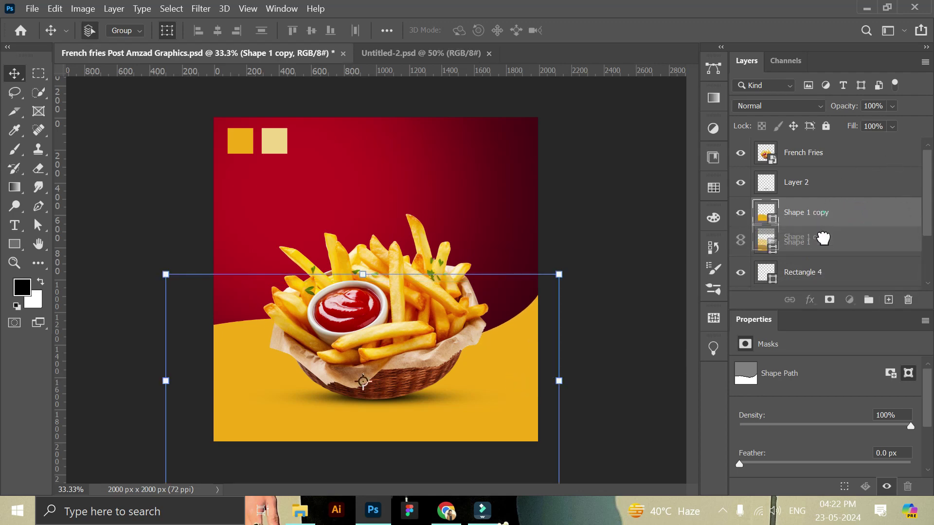
{"action": "left_click", "coordinate": [892, 107]}
{"action": "double_click", "coordinate": [805, 243]}
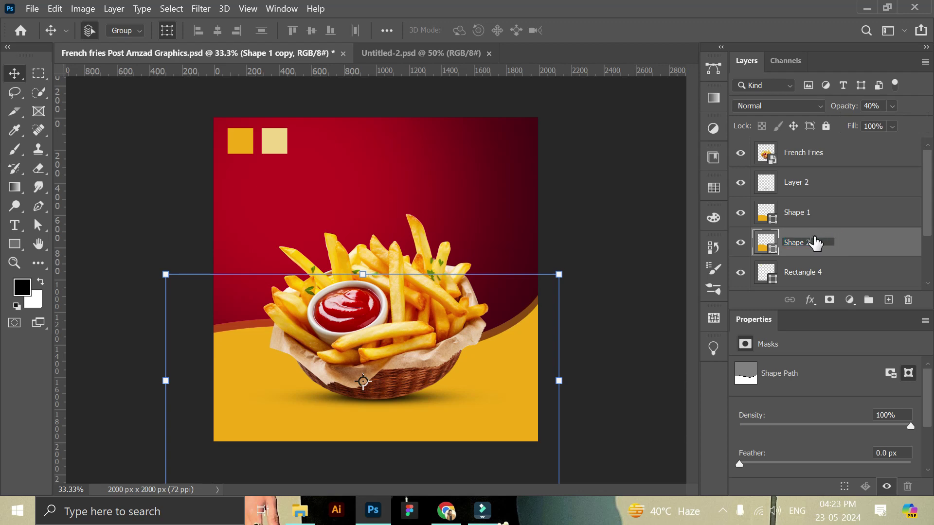
{"action": "key", "text": "Return"}
{"action": "left_click", "coordinate": [893, 106]}
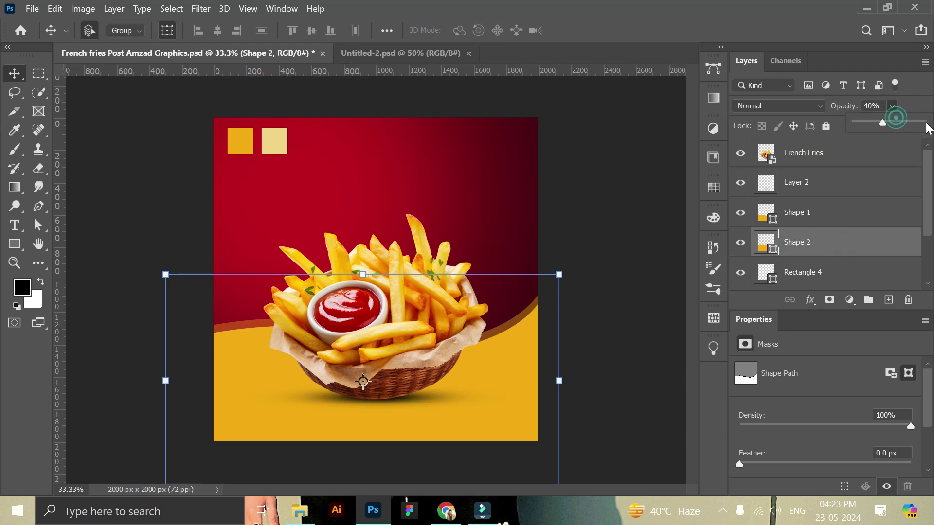
- Fill Shape 2 with beige f0d588, tilt it about -2°, and nudge it up
{"action": "double_click", "coordinate": [767, 243]}
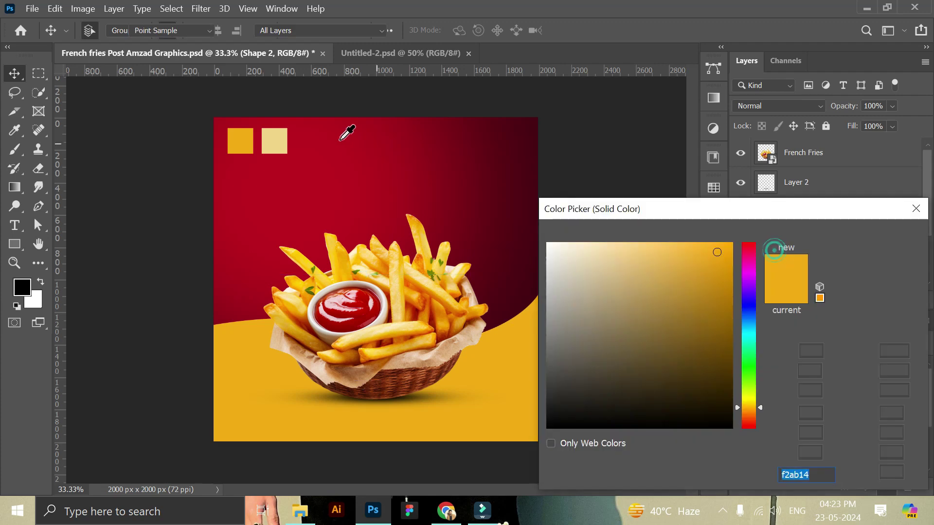
{"action": "left_click", "coordinate": [274, 139]}
{"action": "left_click", "coordinate": [857, 238]}
{"action": "key", "text": "ctrl+t"}
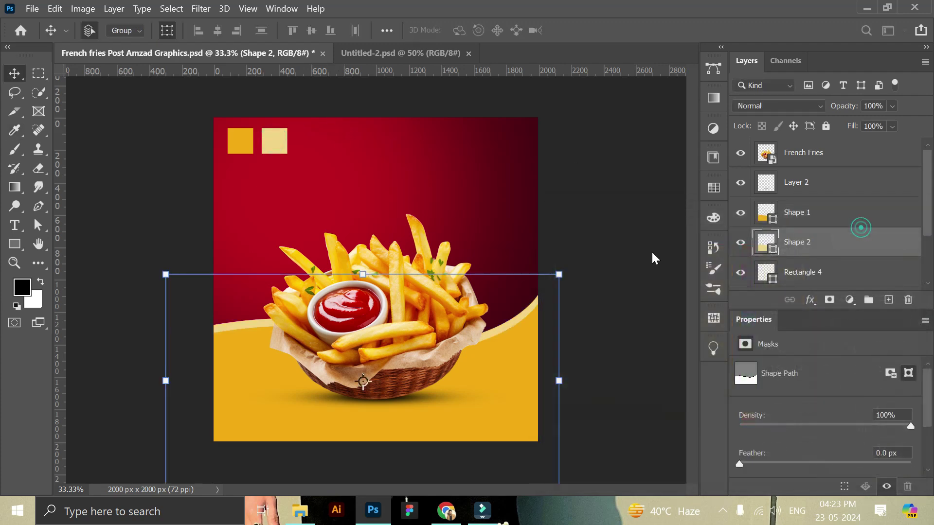
{"action": "left_click_drag", "start_coordinate": [567, 267], "coordinate": [574, 256]}
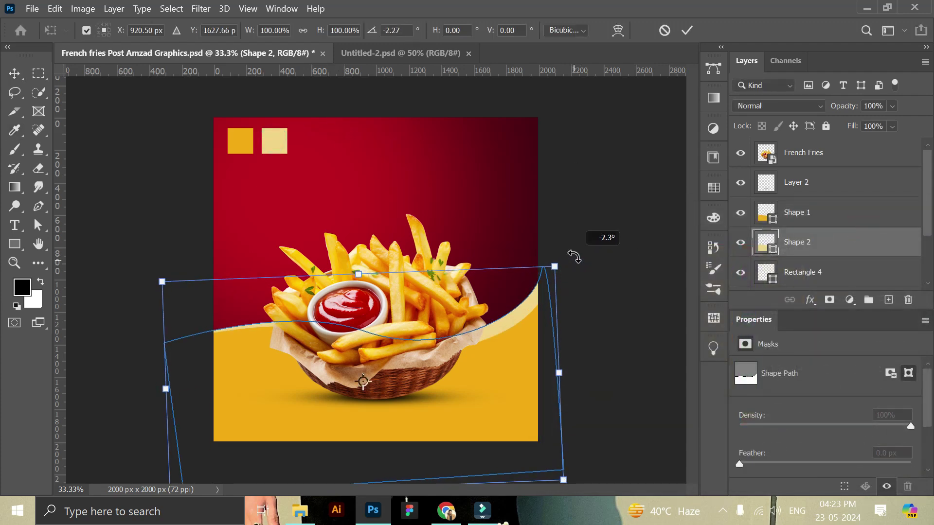
{"action": "left_click_drag", "start_coordinate": [516, 308], "coordinate": [518, 308]}
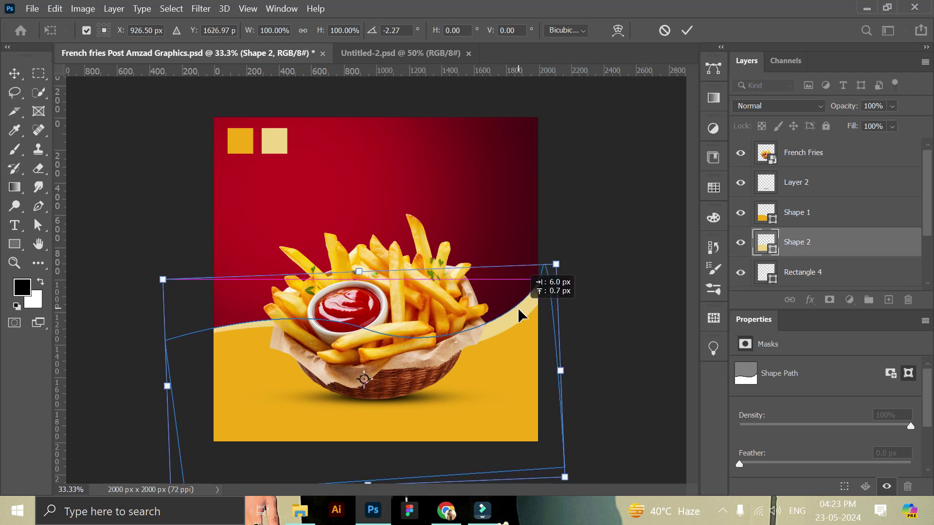
{"action": "left_click", "coordinate": [686, 30]}
{"action": "left_click", "coordinate": [652, 204]}
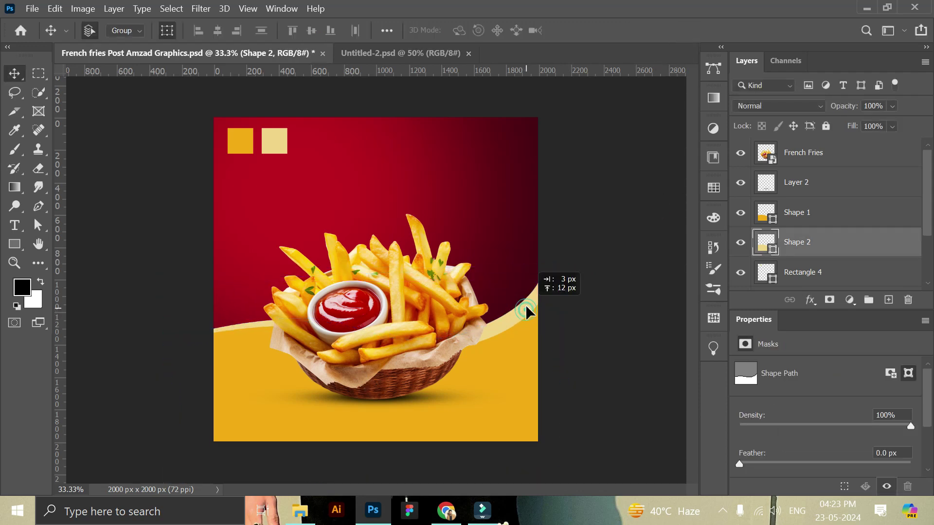
{"action": "left_click_drag", "start_coordinate": [527, 305], "coordinate": [525, 306]}
{"action": "key", "text": "ctrl+t"}
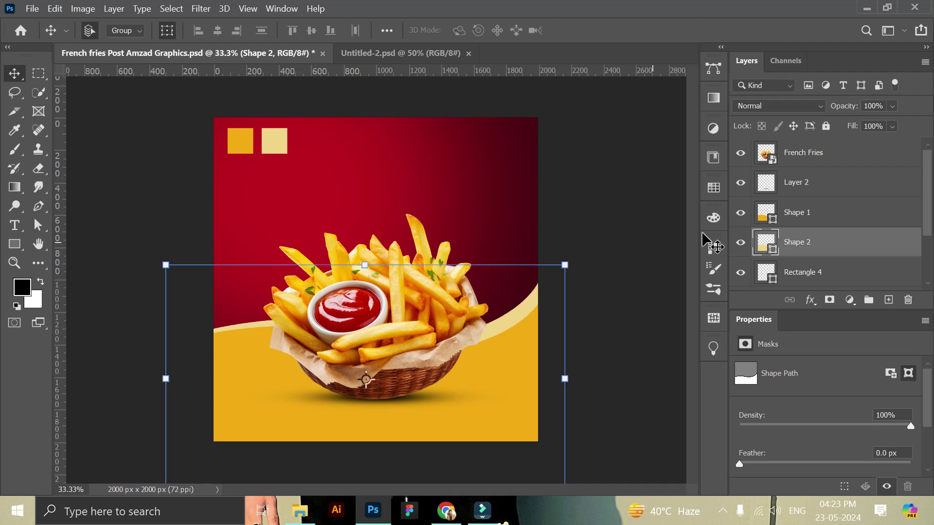
{"action": "left_click", "coordinate": [817, 220], "text": "shift"}
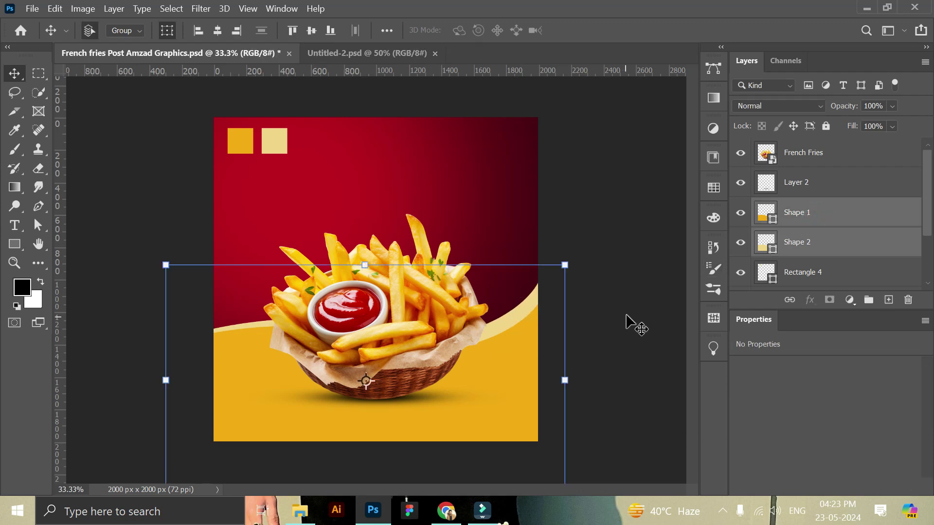
- Delete Rectangle 3 and Rectangle 4, the beige and yellow swatch squares
{"action": "left_click", "coordinate": [627, 314]}
{"action": "left_click", "coordinate": [273, 142]}
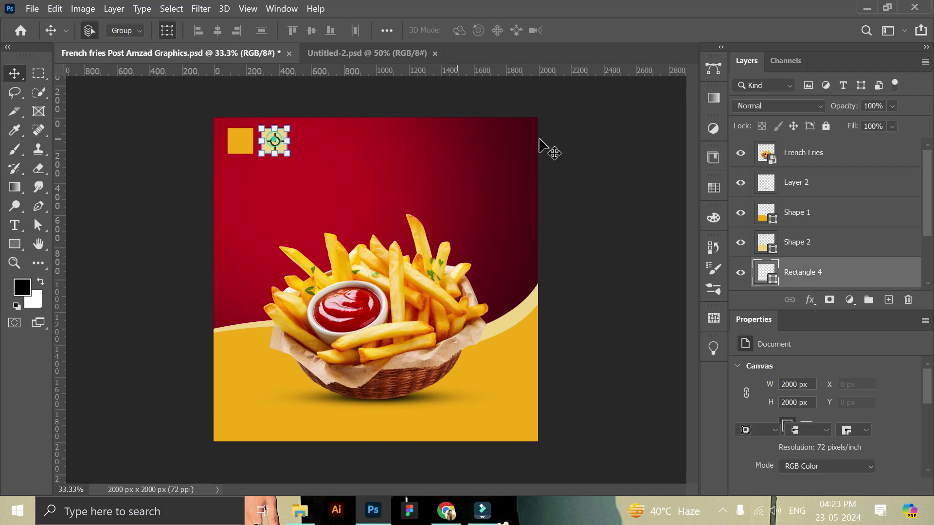
{"action": "scroll", "coordinate": [835, 248], "scroll_direction": "down", "scroll_amount": 1}
{"action": "left_click", "coordinate": [826, 269], "text": "shift"}
{"action": "left_click", "coordinate": [908, 299]}
{"action": "left_click", "coordinate": [447, 212]}
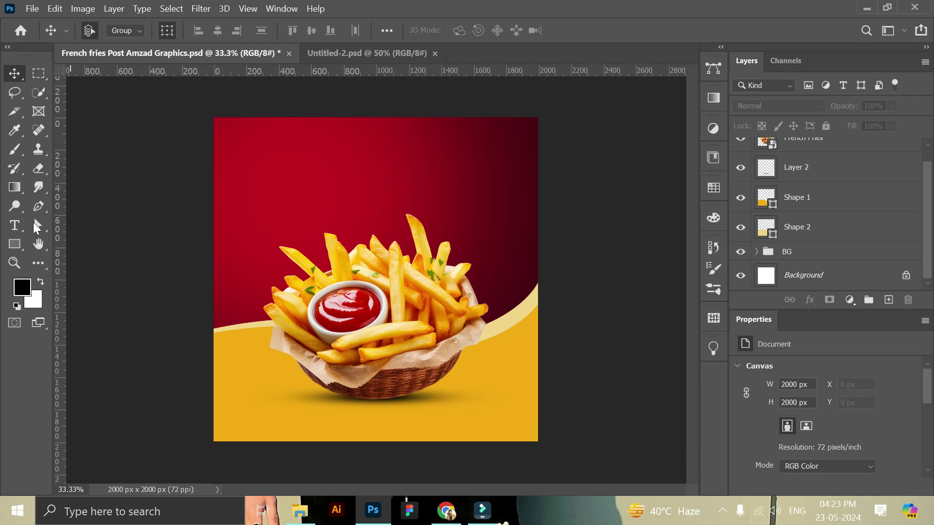
- Type the FRENCH FRIES heading near the top of the post
{"action": "key", "text": "t"}
{"action": "left_click", "coordinate": [314, 179]}
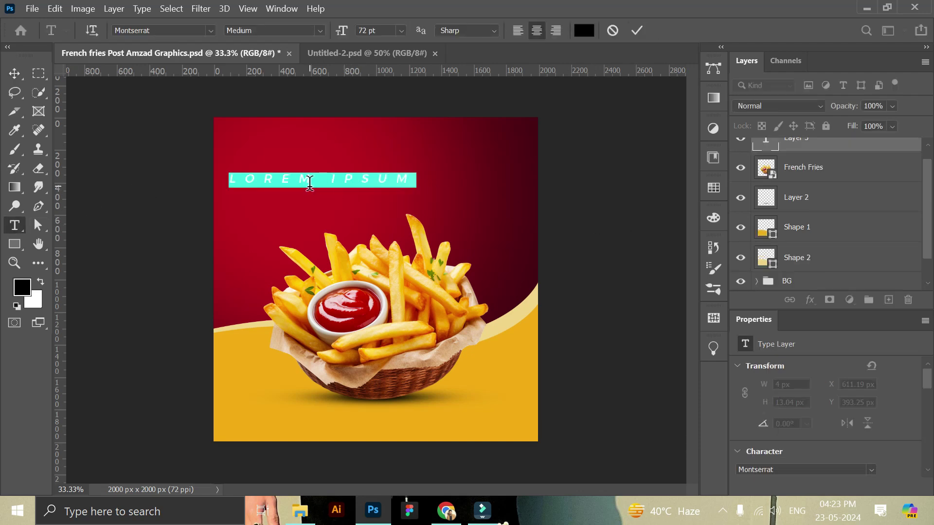
{"action": "type", "text": "FRE"}
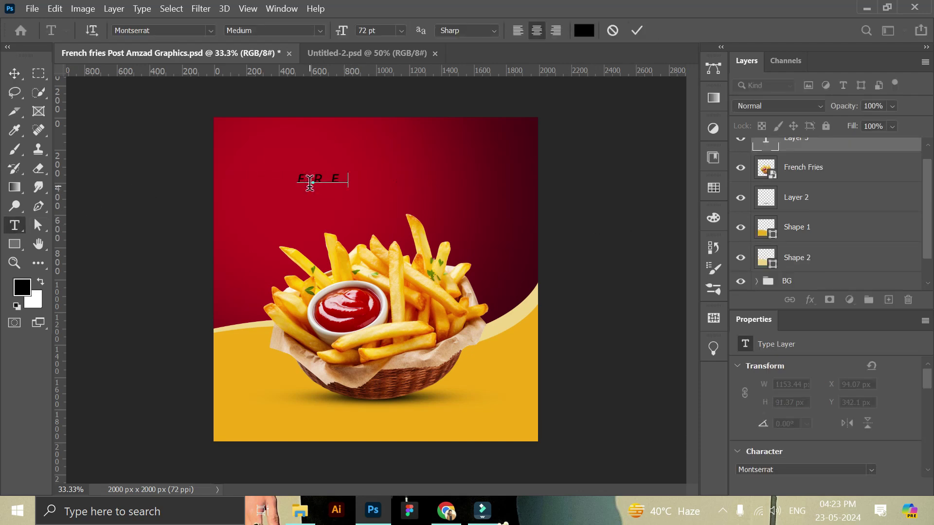
{"action": "type", "text": "IES"}
{"action": "left_click", "coordinate": [637, 32]}
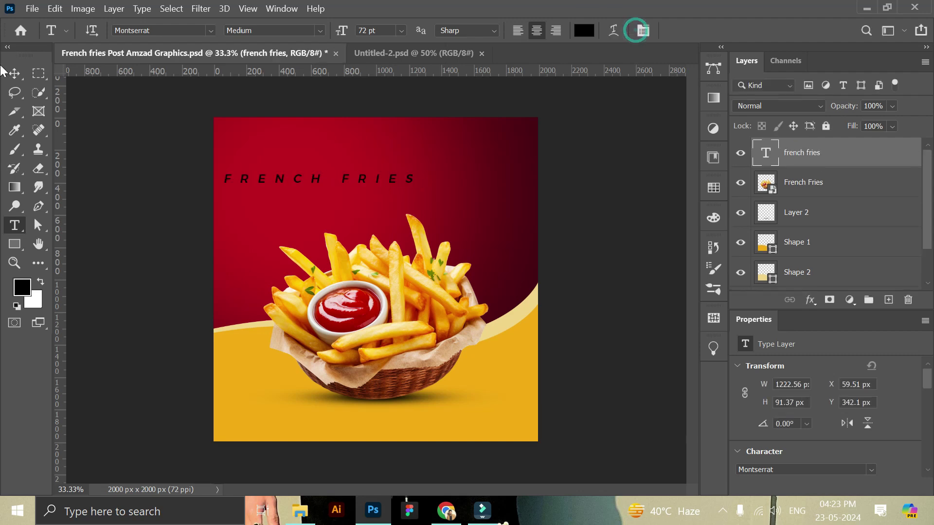
{"action": "key", "text": "v"}
- Set the title's tracking to 0 and its font to Gill Sans Ultra Bold Condensed
{"action": "left_click_drag", "start_coordinate": [390, 184], "coordinate": [445, 187]}
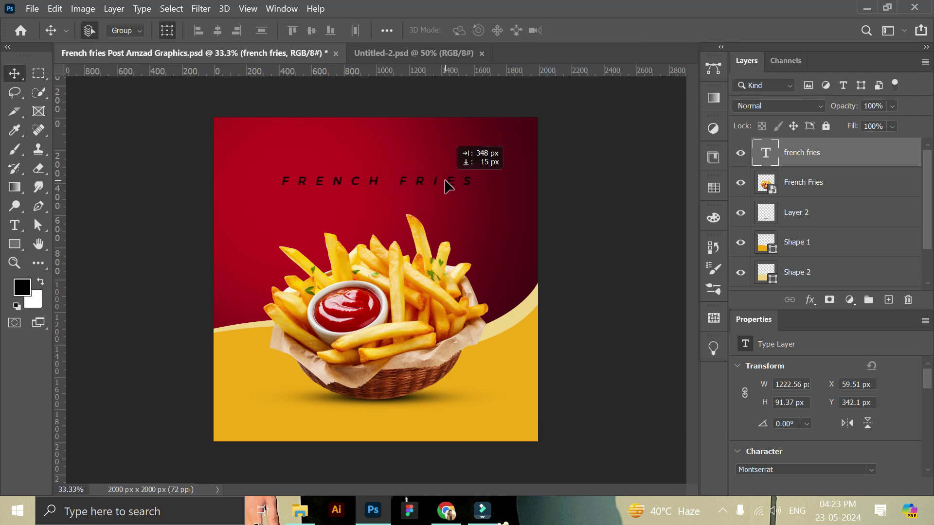
{"action": "scroll", "coordinate": [870, 462], "scroll_direction": "down", "scroll_amount": 1}
{"action": "scroll", "coordinate": [869, 462], "scroll_direction": "down", "scroll_amount": 2}
{"action": "left_click", "coordinate": [871, 456]}
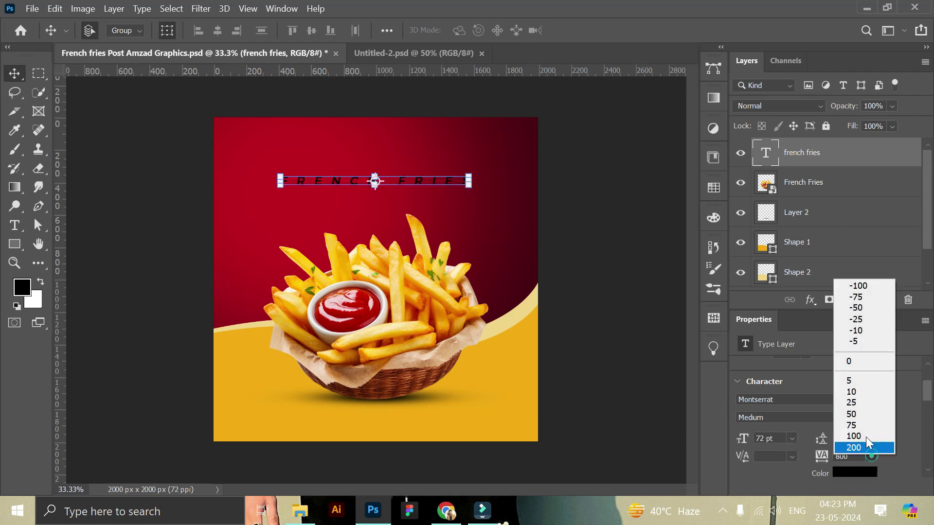
{"action": "left_click", "coordinate": [852, 361]}
{"action": "left_click", "coordinate": [871, 399]}
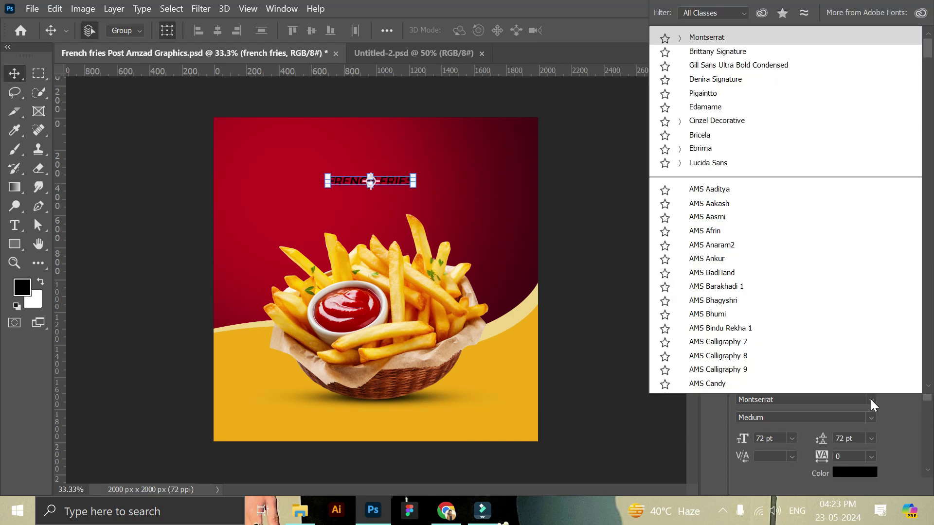
{"action": "left_click", "coordinate": [734, 63]}
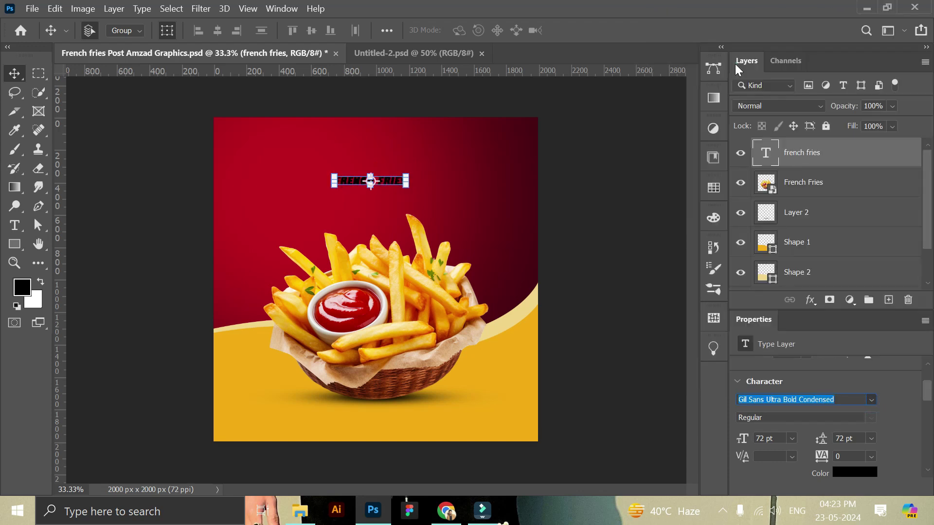
- Scale the title up to about 250% and reposition it above the fries
{"action": "key", "text": "ctrl+t"}
{"action": "left_click_drag", "start_coordinate": [409, 187], "coordinate": [522, 217]}
{"action": "mouse_move", "coordinate": [480, 188]}
{"action": "left_mouse_down"}
{"action": "mouse_move", "coordinate": [440, 187]}
{"action": "mouse_move", "coordinate": [490, 215]}
{"action": "mouse_move", "coordinate": [480, 201]}
{"action": "left_mouse_up"}
{"action": "left_click", "coordinate": [686, 30]}
{"action": "key", "text": "ctrl+t"}
{"action": "left_click", "coordinate": [687, 31]}
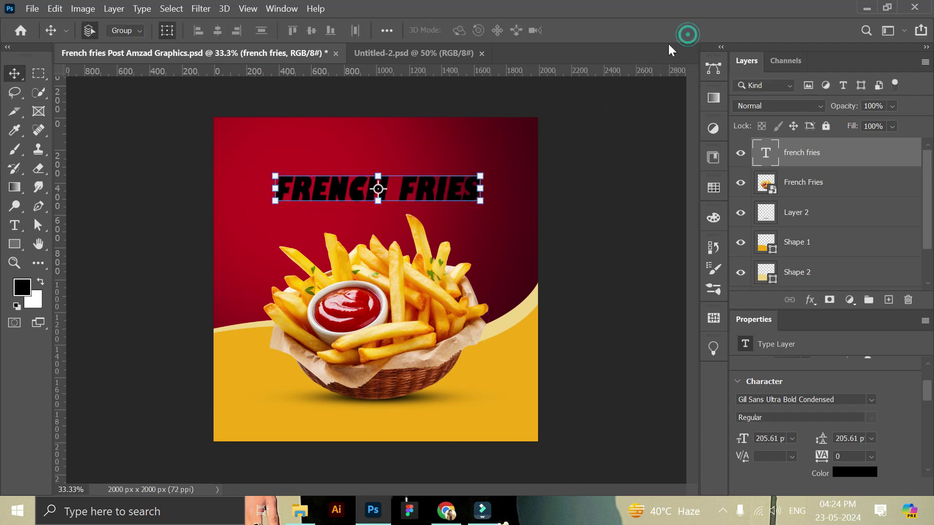
{"action": "left_click", "coordinate": [611, 185]}
{"action": "left_click", "coordinate": [438, 189]}
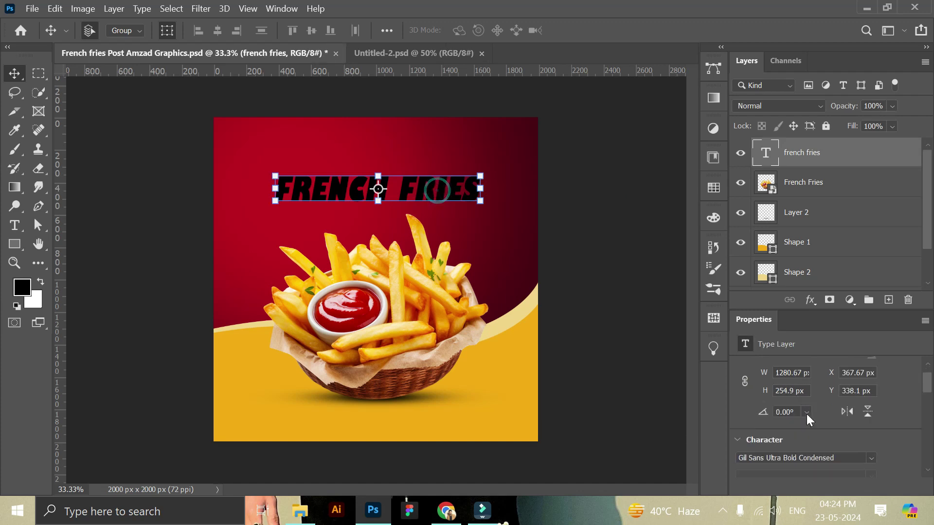
- Change the FRENCH FRIES title colour to white
{"action": "scroll", "coordinate": [807, 413], "scroll_direction": "down", "scroll_amount": 2}
{"action": "left_click", "coordinate": [865, 462]}
{"action": "left_click_drag", "start_coordinate": [595, 296], "coordinate": [548, 243]}
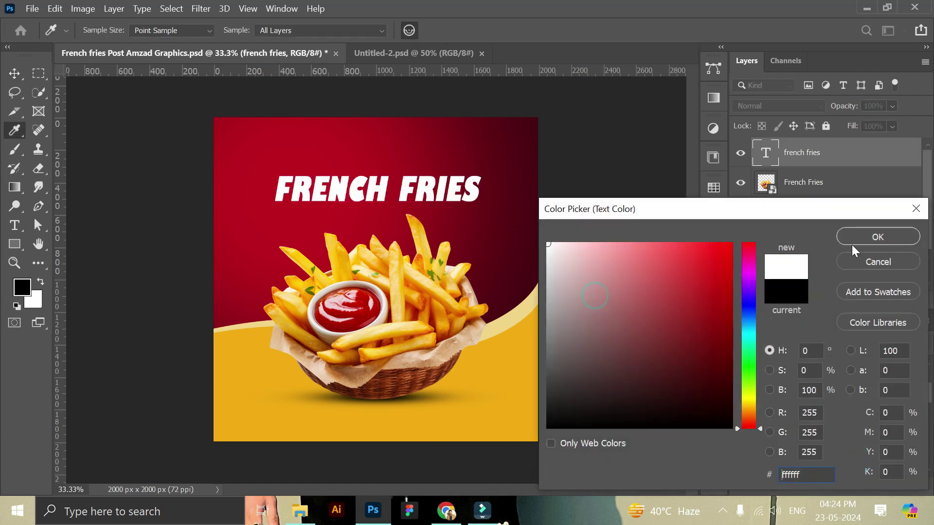
{"action": "left_click", "coordinate": [854, 241]}
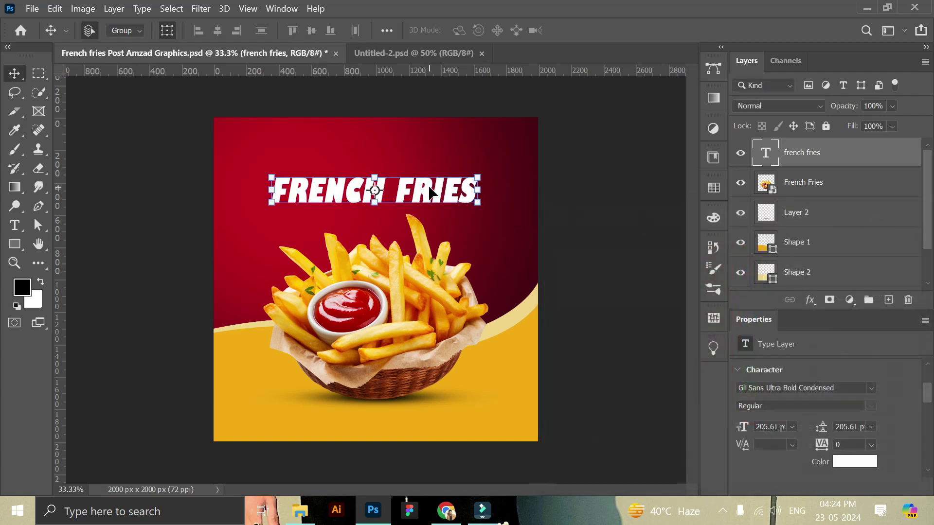
{"action": "left_click", "coordinate": [521, 194]}
{"action": "left_click", "coordinate": [462, 193]}
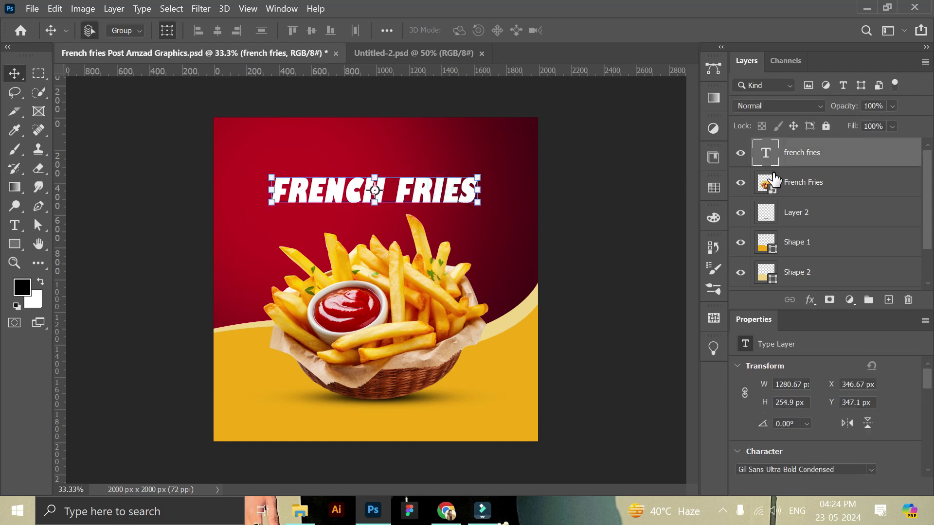
{"action": "left_click", "coordinate": [542, 181]}
{"action": "left_click", "coordinate": [15, 226]}
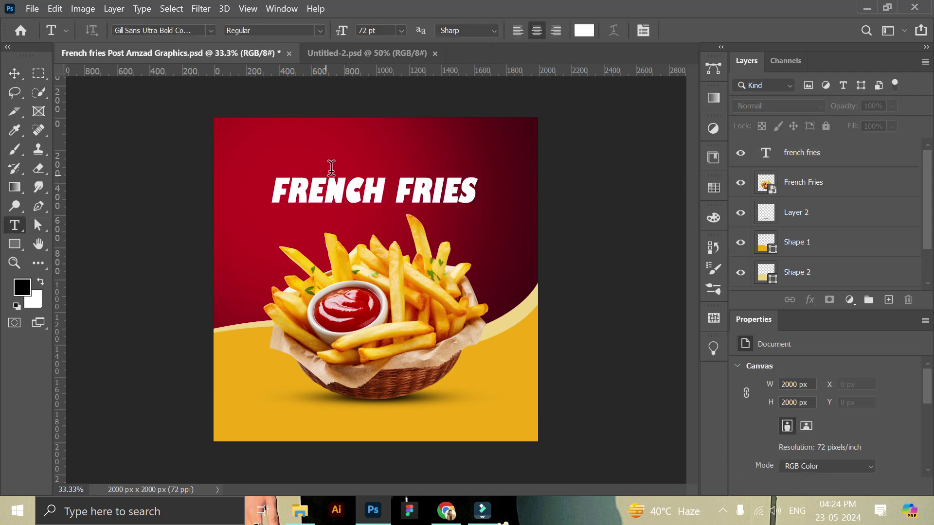
- Add a 'Delicious' text line above the FRENCH FRIES title and enlarge it to about double width
{"action": "left_click", "coordinate": [338, 162]}
{"action": "type", "text": "AE"}
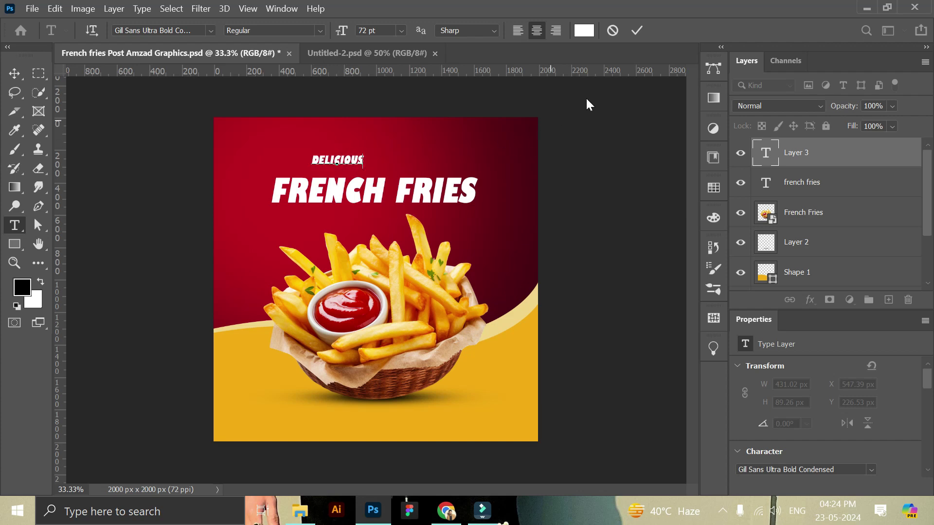
{"action": "left_click", "coordinate": [637, 30]}
{"action": "left_click", "coordinate": [15, 74]}
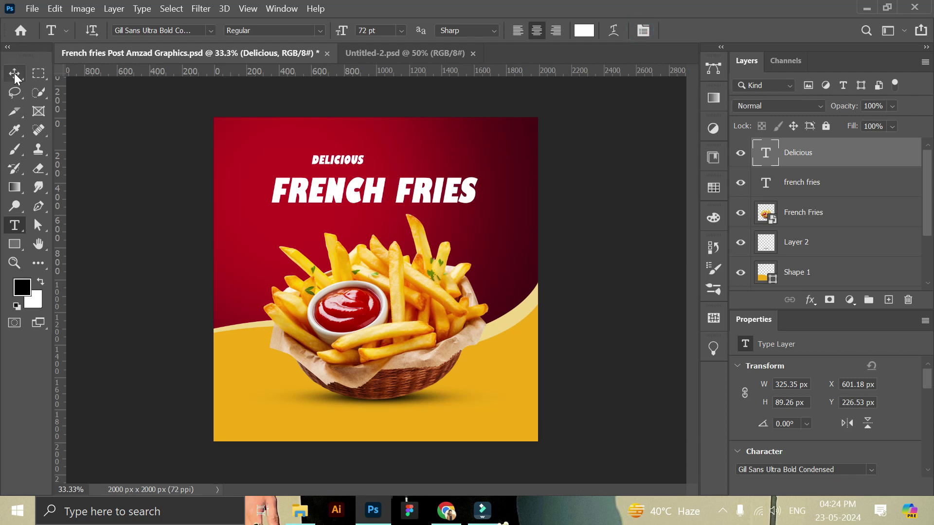
{"action": "left_click_drag", "start_coordinate": [368, 149], "coordinate": [418, 139]}
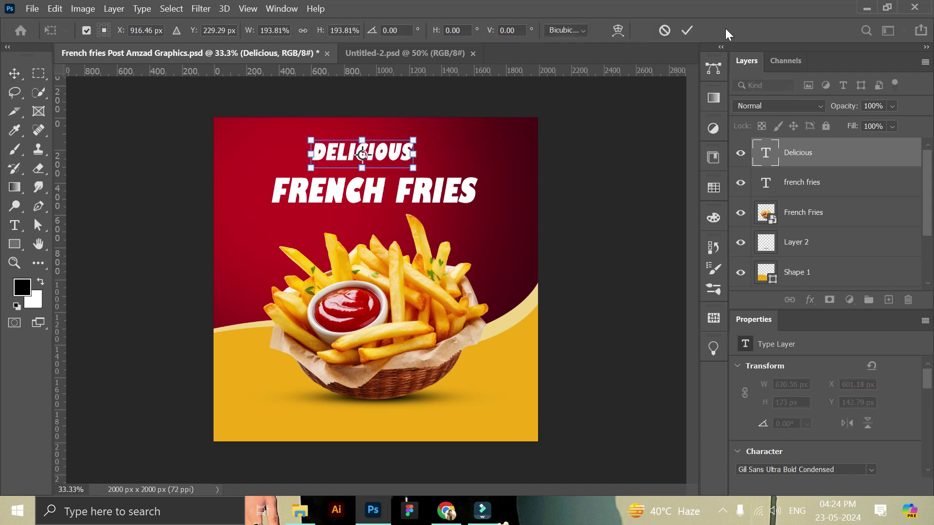
{"action": "left_click", "coordinate": [689, 28]}
{"action": "left_click_drag", "start_coordinate": [375, 153], "coordinate": [381, 162]}
- Set Delicious in Brittany Signature and turn off All Caps for mixed case
{"action": "scroll", "coordinate": [868, 455], "scroll_direction": "down", "scroll_amount": 1}
{"action": "left_click", "coordinate": [872, 425]}
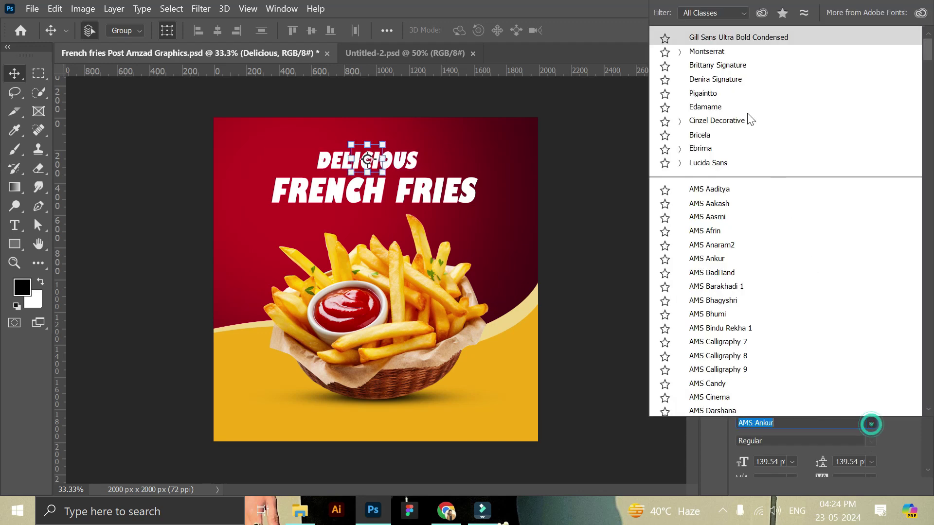
{"action": "key", "text": "Return"}
{"action": "scroll", "coordinate": [819, 428], "scroll_direction": "down", "scroll_amount": 2}
{"action": "scroll", "coordinate": [819, 428], "scroll_direction": "down", "scroll_amount": 2}
{"action": "scroll", "coordinate": [770, 433], "scroll_direction": "down", "scroll_amount": 2}
{"action": "scroll", "coordinate": [769, 433], "scroll_direction": "down", "scroll_amount": 2}
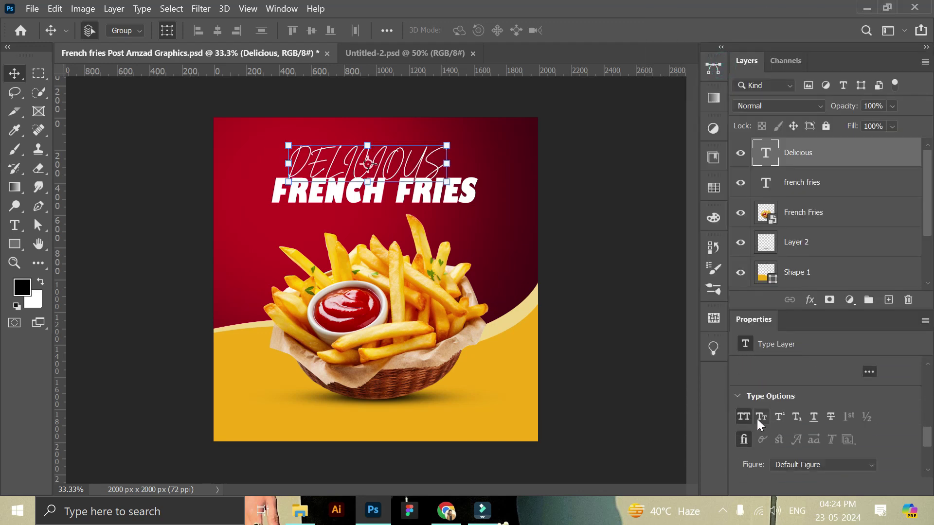
{"action": "left_click", "coordinate": [743, 417]}
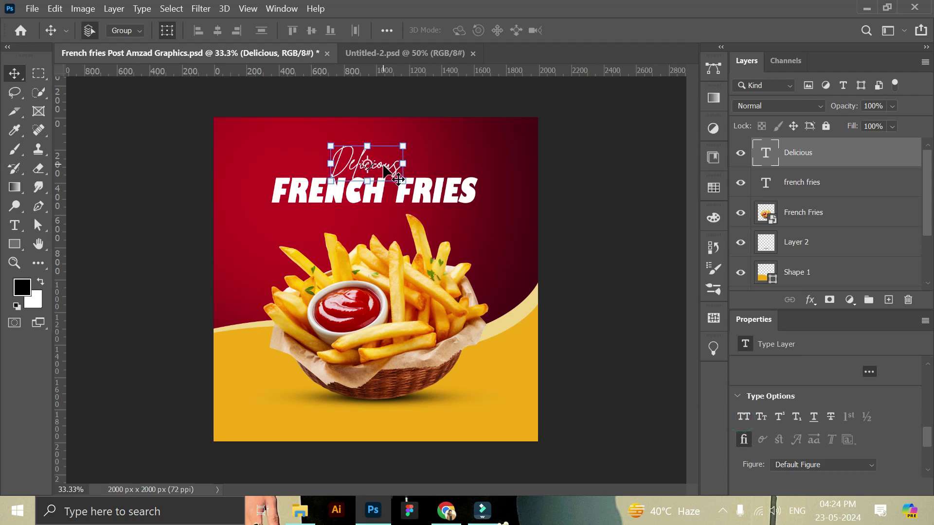
- Nudge Delicious down and right toward the title
{"action": "left_click_drag", "start_coordinate": [384, 168], "coordinate": [387, 175]}
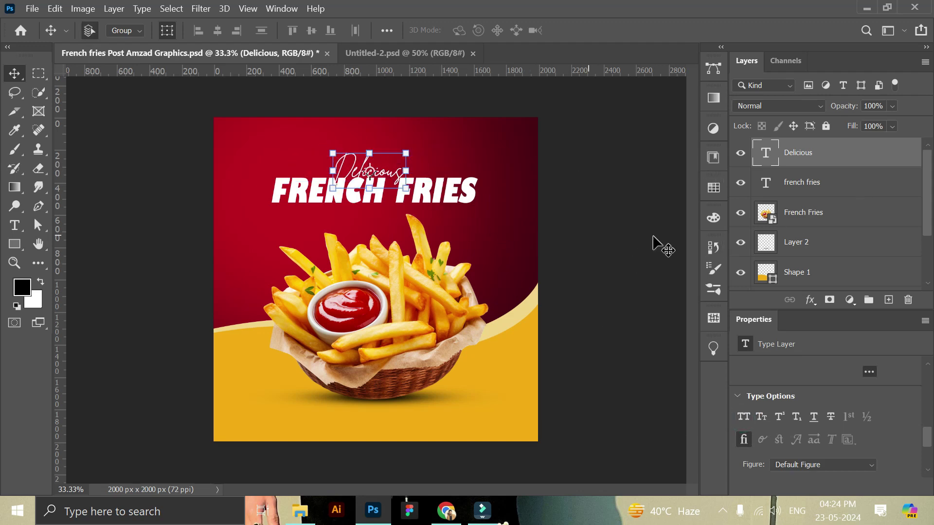
{"action": "scroll", "coordinate": [828, 385], "scroll_direction": "up", "scroll_amount": 2}
{"action": "scroll", "coordinate": [834, 391], "scroll_direction": "up", "scroll_amount": 2}
{"action": "scroll", "coordinate": [847, 398], "scroll_direction": "up", "scroll_amount": 2}
{"action": "scroll", "coordinate": [856, 399], "scroll_direction": "up", "scroll_amount": 2}
{"action": "scroll", "coordinate": [862, 471], "scroll_direction": "up", "scroll_amount": 2}
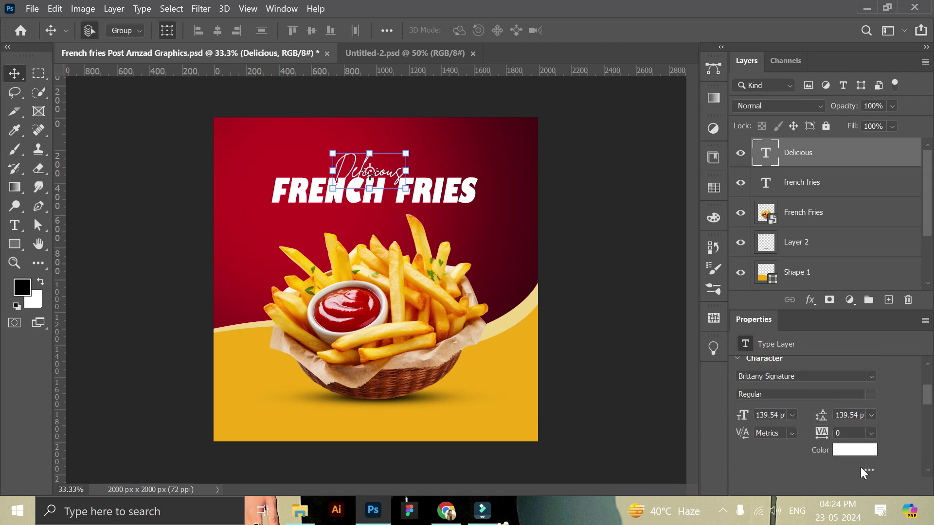
- Colour Delicious with the poster's yellow, sampled from the canvas and slightly brightened
{"action": "left_click", "coordinate": [851, 450]}
{"action": "left_click", "coordinate": [483, 366]}
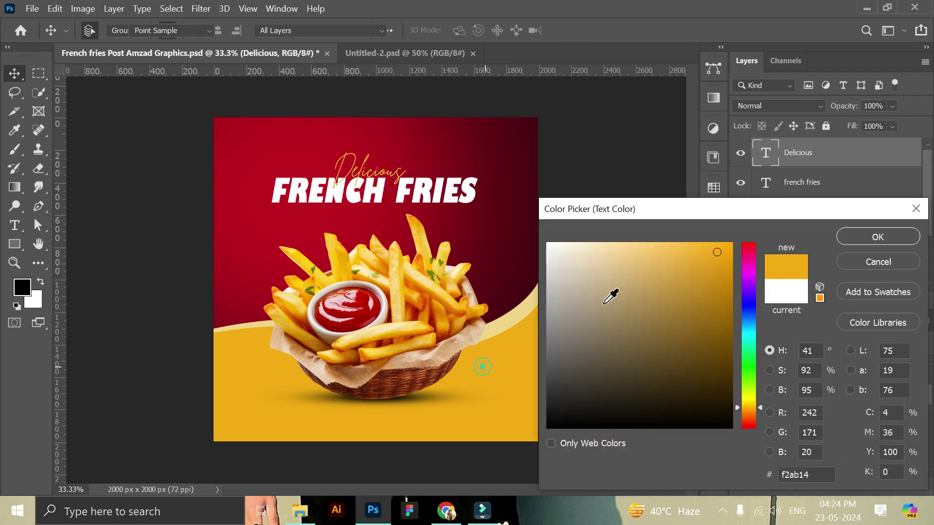
{"action": "left_click", "coordinate": [718, 249]}
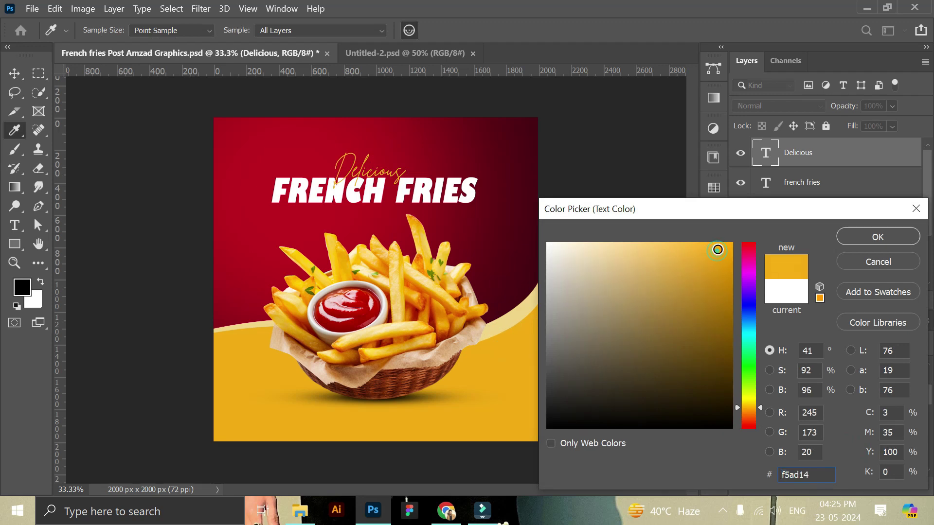
{"action": "left_click", "coordinate": [873, 237]}
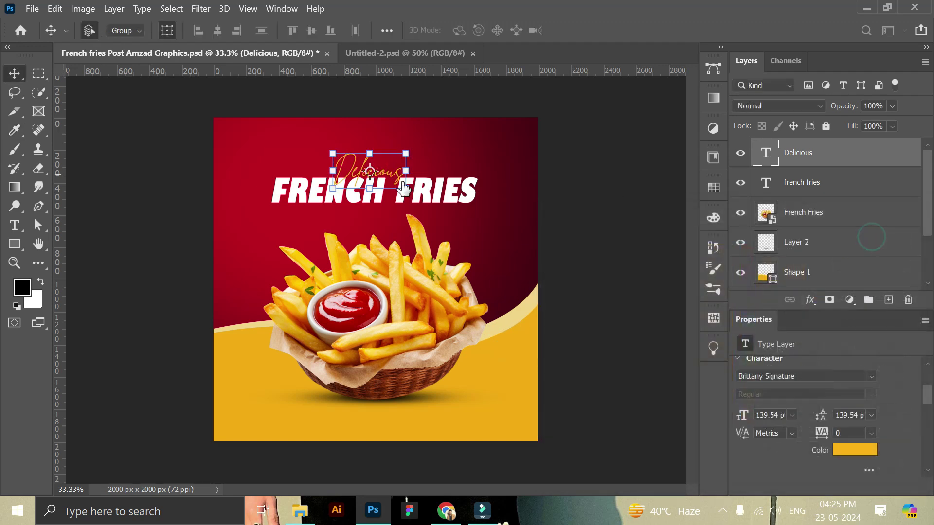
- Enlarge Delicious to about 191 pt and shift it about 30 px left over the title
{"action": "left_click_drag", "start_coordinate": [407, 189], "coordinate": [431, 203]}
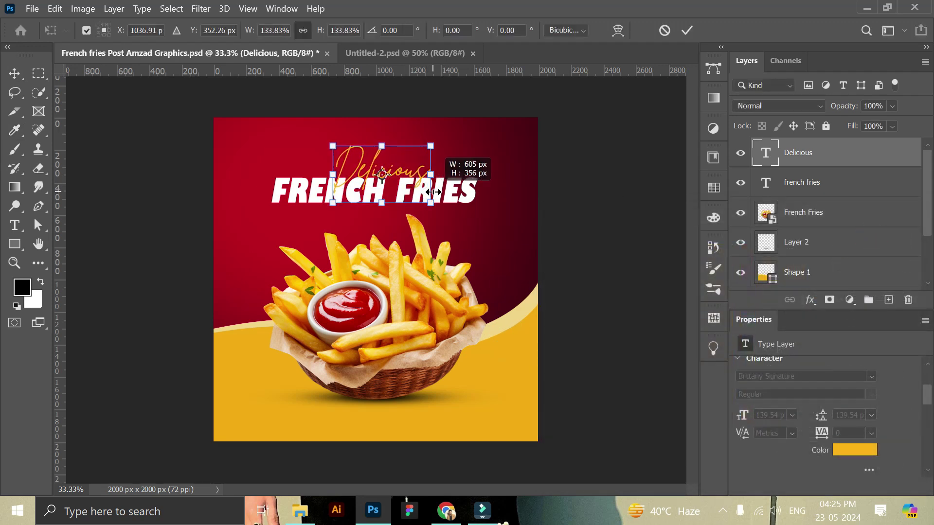
{"action": "left_click", "coordinate": [686, 31]}
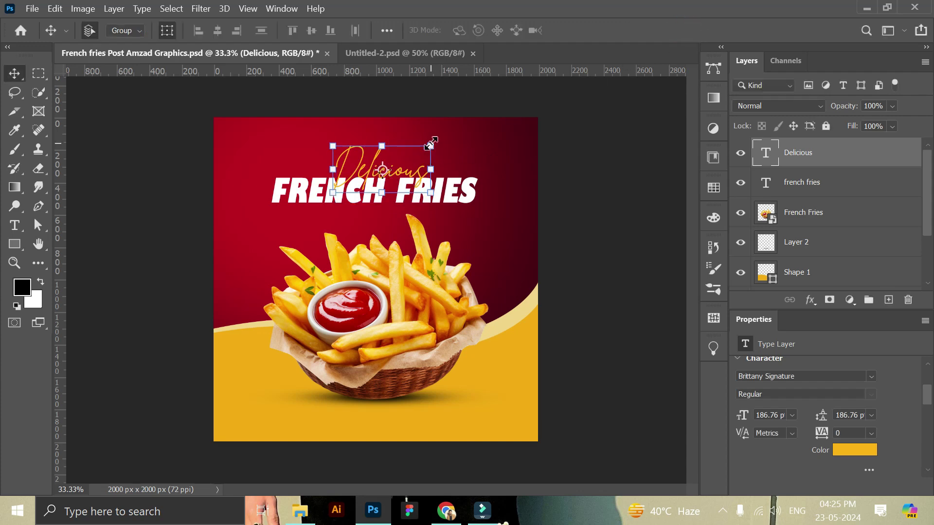
{"action": "left_click_drag", "start_coordinate": [431, 146], "coordinate": [433, 144]}
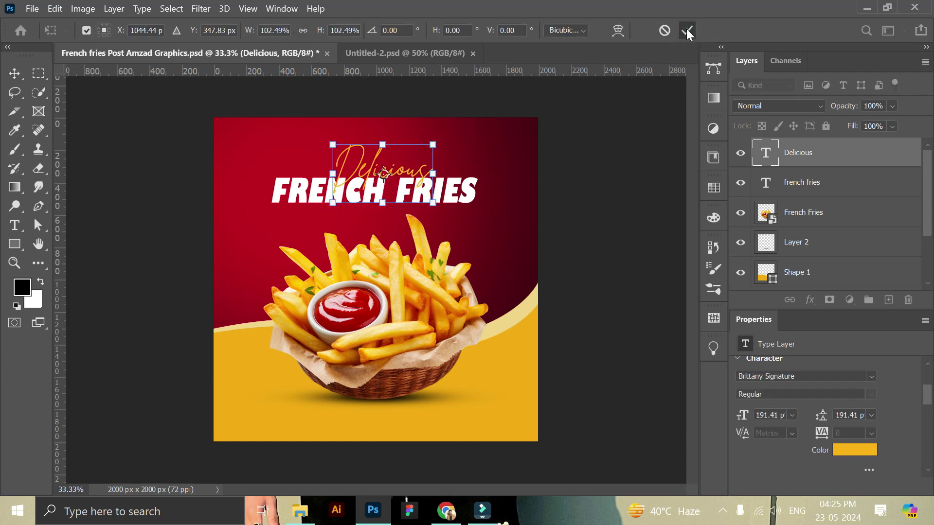
{"action": "key", "text": "Return"}
{"action": "left_click_drag", "start_coordinate": [414, 172], "coordinate": [403, 173]}
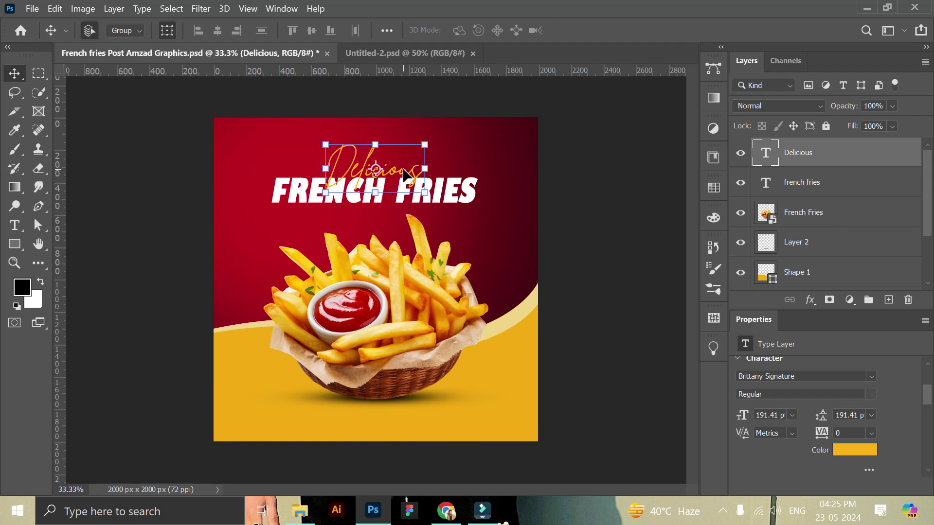
{"action": "double_click", "coordinate": [403, 172]}
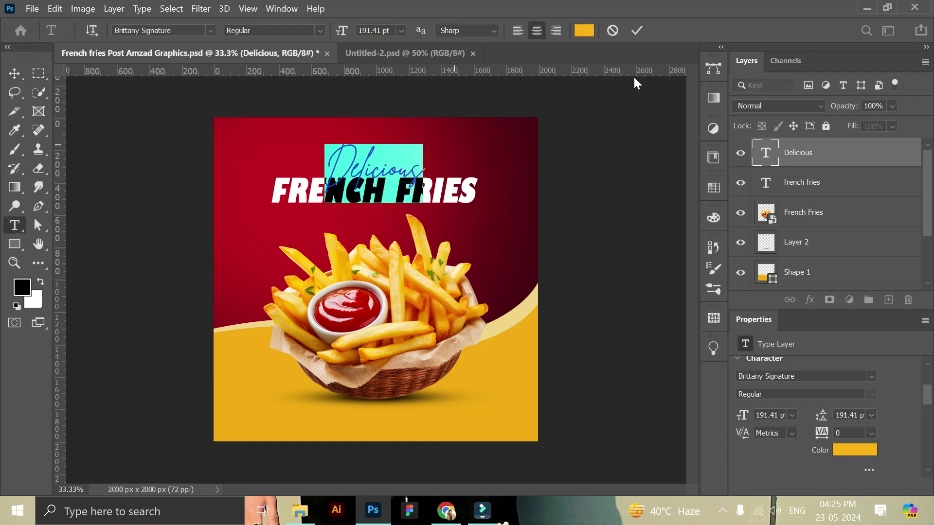
- Widen the Delicious script slightly more with Free Transform
{"action": "left_click", "coordinate": [636, 30]}
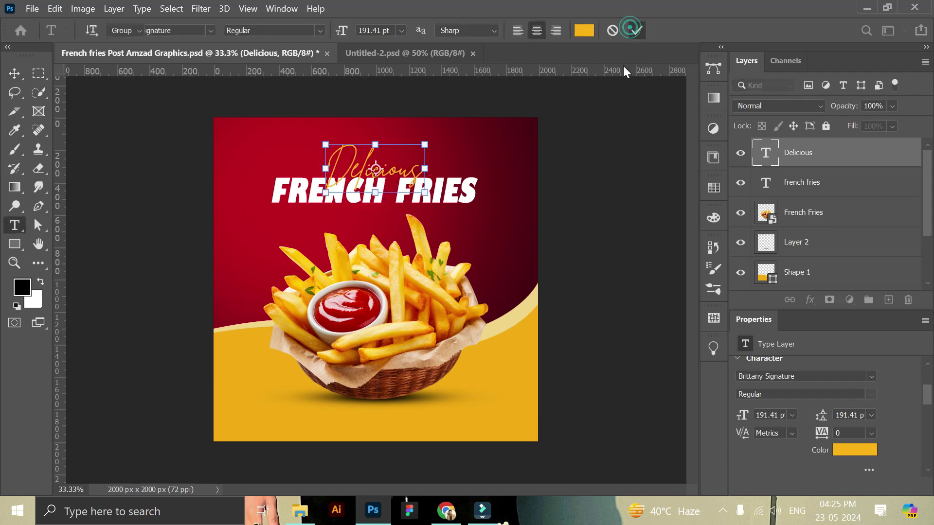
{"action": "key", "text": "v"}
{"action": "left_click", "coordinate": [599, 188]}
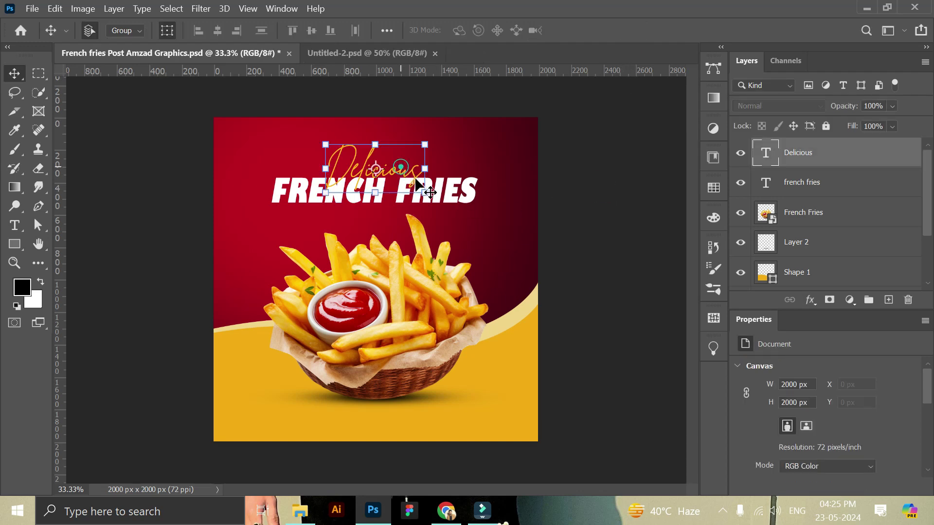
{"action": "key", "text": "ctrl+t"}
{"action": "left_click_drag", "start_coordinate": [425, 195], "coordinate": [431, 195]}
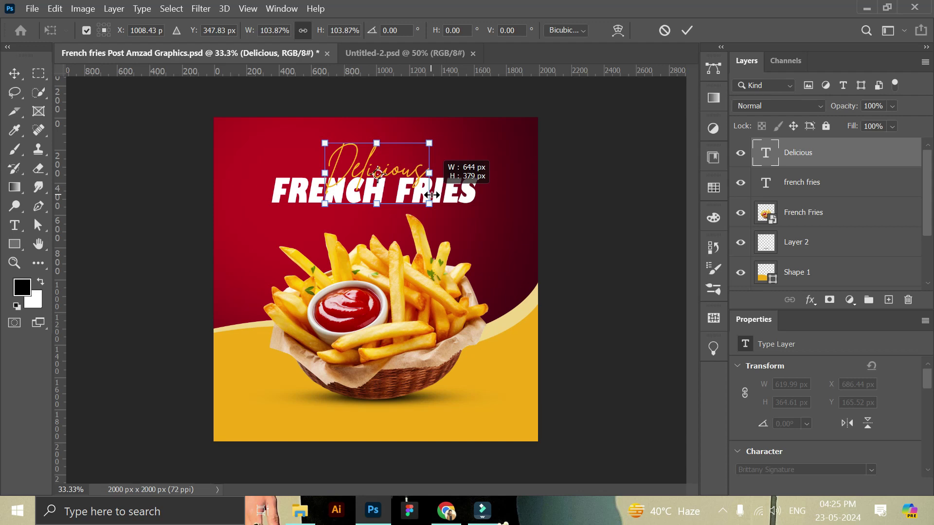
{"action": "left_click", "coordinate": [687, 30]}
{"action": "left_click", "coordinate": [619, 168]}
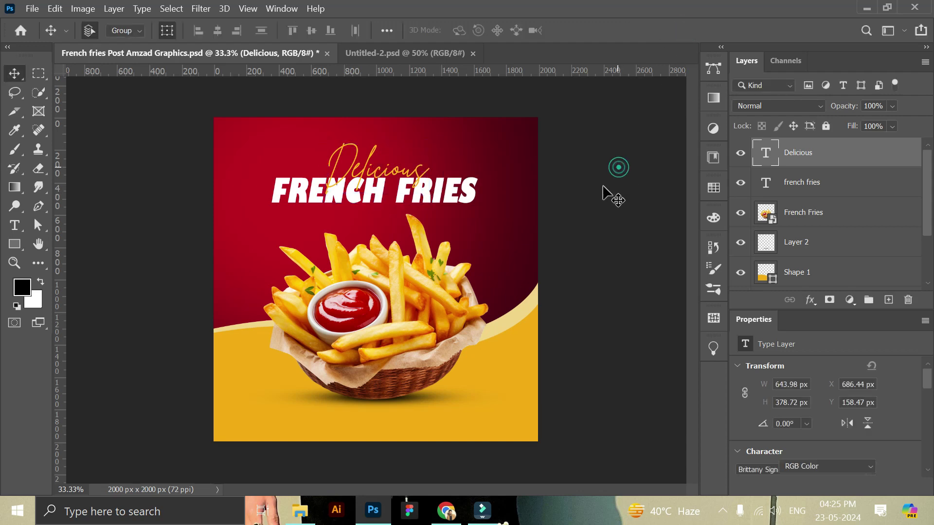
- Align Delicious and the FRENCH FRIES title on their horizontal centres, then deselect
{"action": "left_click", "coordinate": [451, 194]}
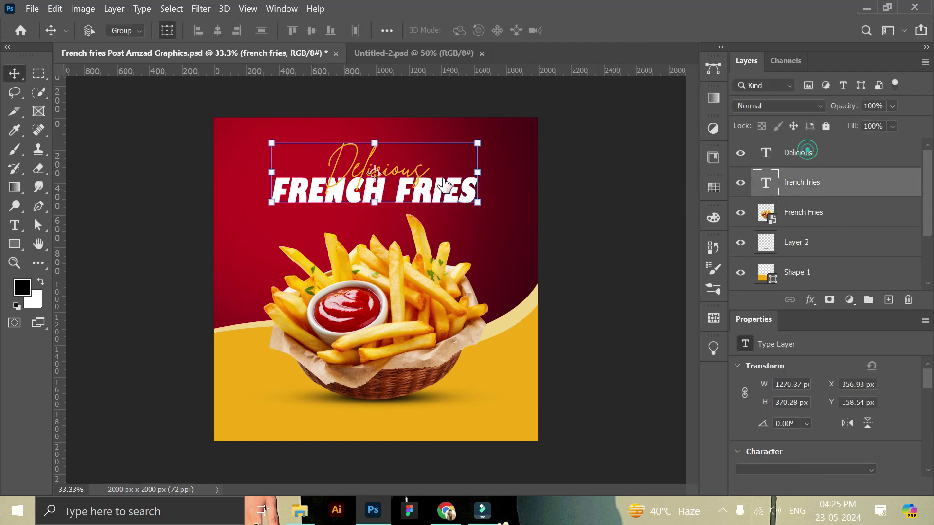
{"action": "left_click", "coordinate": [808, 152], "text": "ctrl"}
{"action": "left_click", "coordinate": [215, 30]}
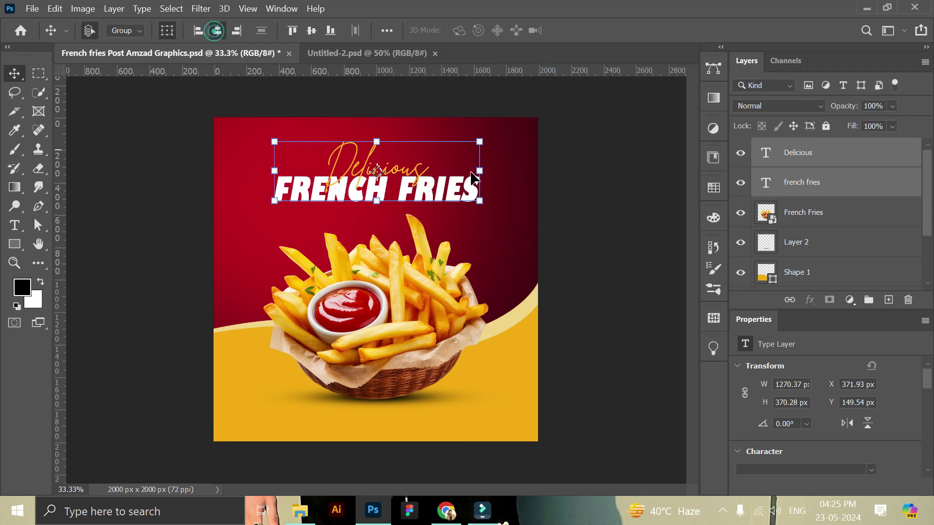
{"action": "left_click", "coordinate": [586, 216]}
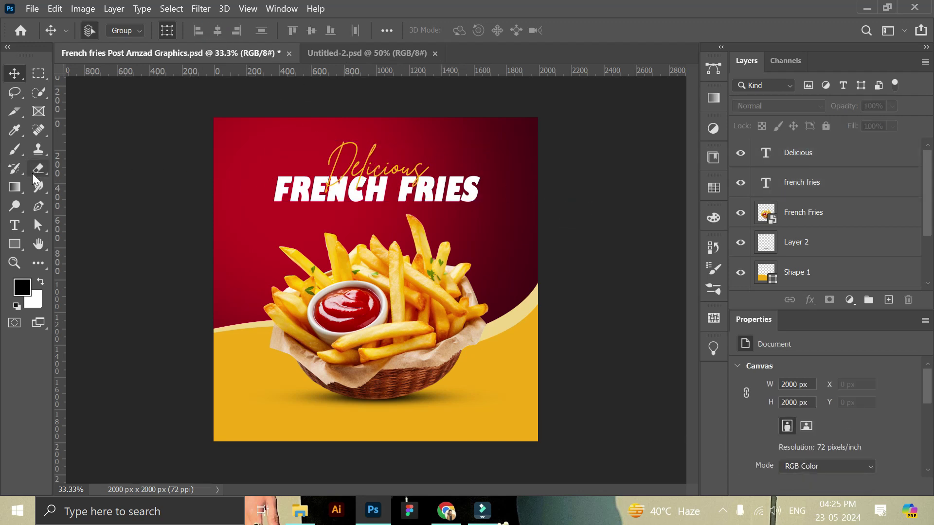
{"action": "left_click", "coordinate": [15, 226]}
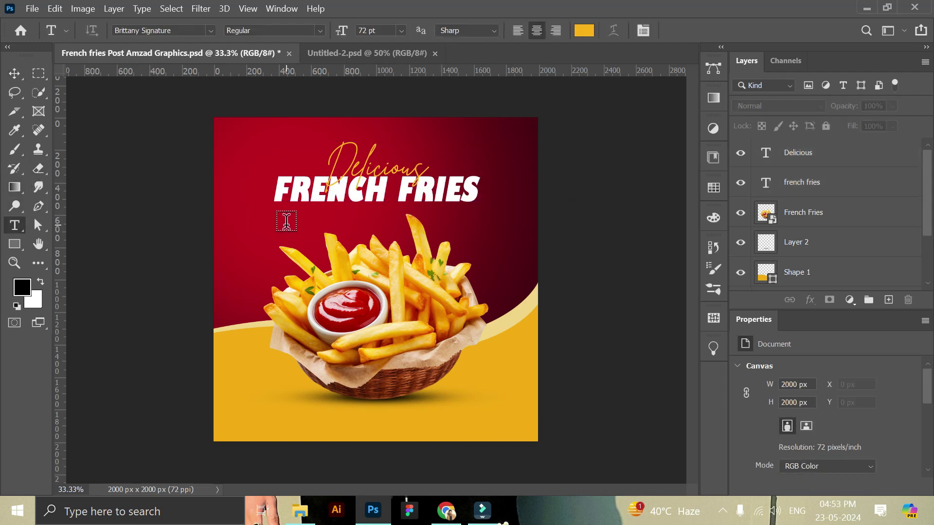
- Add a 'today's super offer' text line below the headline
{"action": "left_click", "coordinate": [287, 221]}
{"action": "type", "text": "today's special"}
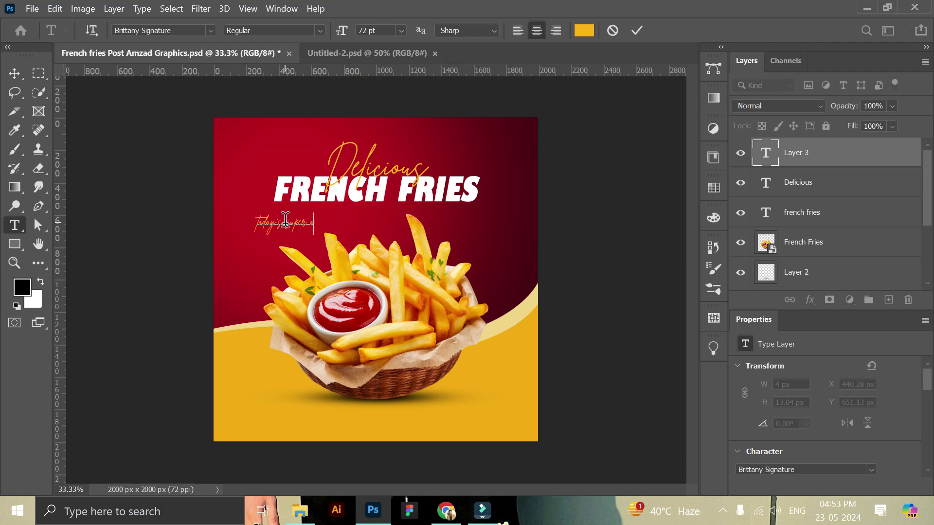
{"action": "type", "text": "ffer"}
{"action": "left_click", "coordinate": [633, 31]}
- Dock the Character and Paragraph panels at the side and enlarge the offer text under FRENCH FRIES
{"action": "left_click", "coordinate": [641, 30]}
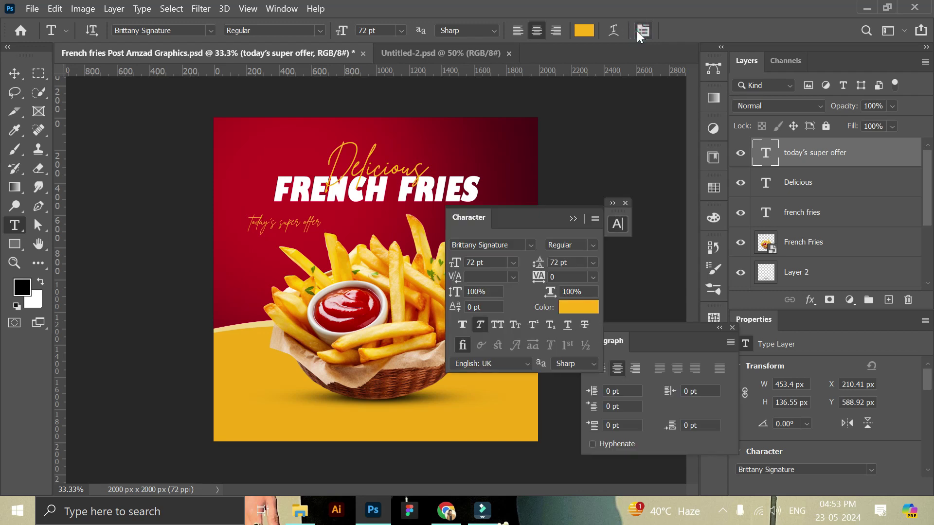
{"action": "left_click_drag", "start_coordinate": [616, 213], "coordinate": [708, 214]}
{"action": "left_click_drag", "start_coordinate": [670, 329], "coordinate": [705, 307]}
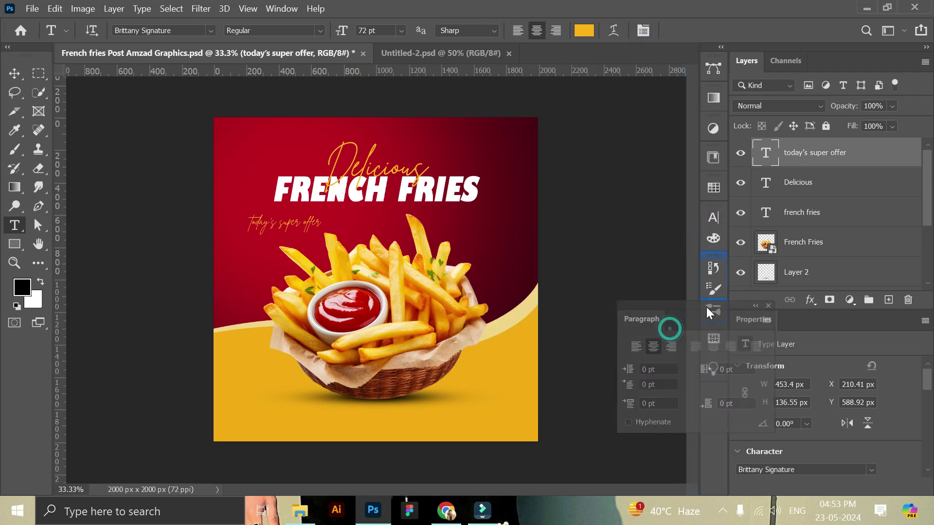
{"action": "left_click", "coordinate": [714, 217]}
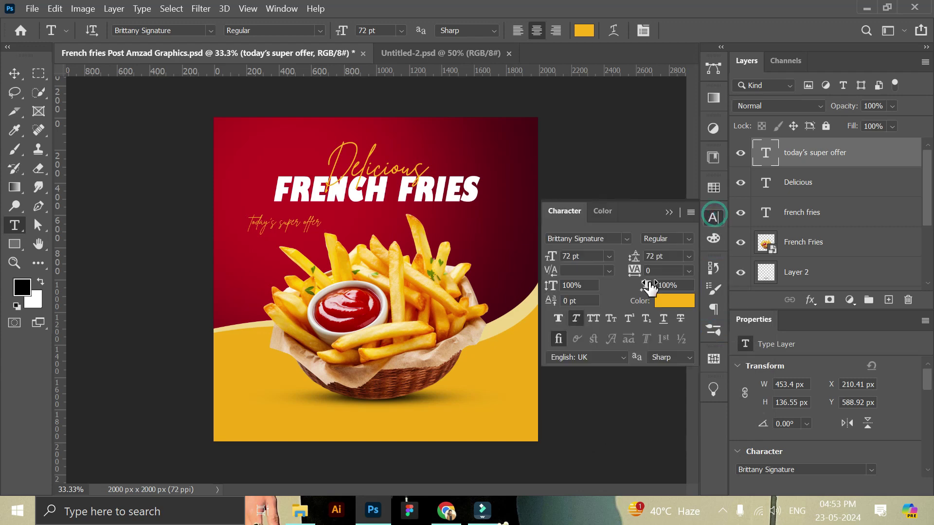
{"action": "left_click", "coordinate": [670, 213]}
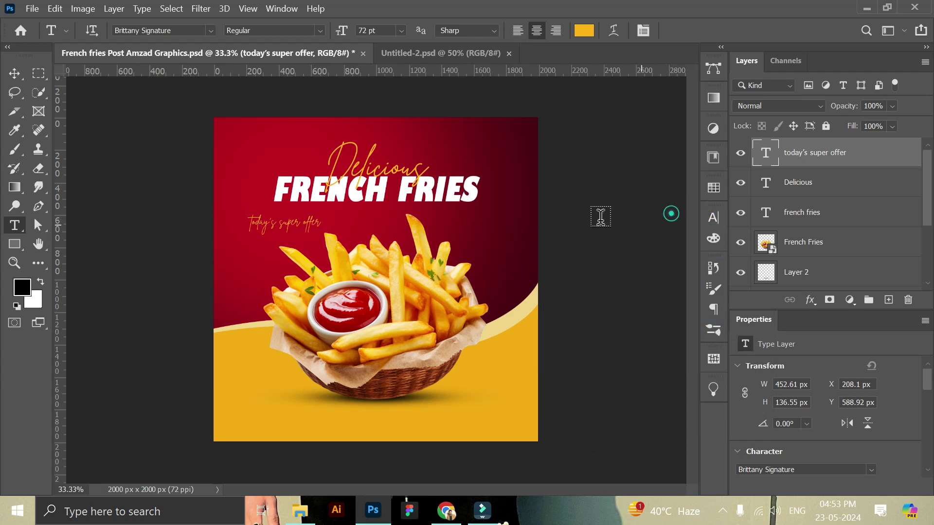
{"action": "left_click", "coordinate": [15, 73]}
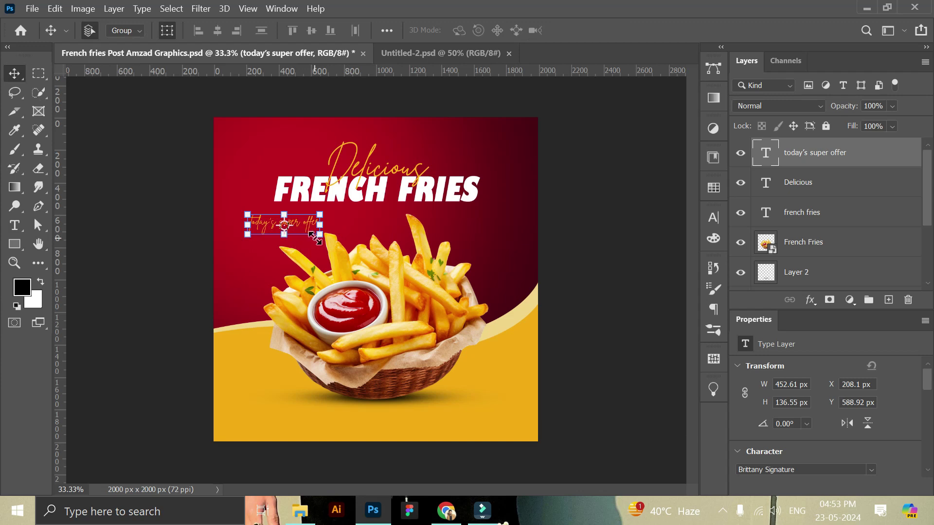
{"action": "left_click_drag", "start_coordinate": [316, 238], "coordinate": [372, 257]}
- Enlarge the offer text and switch it to All Caps
{"action": "left_click_drag", "start_coordinate": [312, 233], "coordinate": [343, 219]}
{"action": "left_click", "coordinate": [687, 31]}
{"action": "scroll", "coordinate": [804, 416], "scroll_direction": "down", "scroll_amount": 3}
{"action": "scroll", "coordinate": [796, 428], "scroll_direction": "down", "scroll_amount": 3}
{"action": "scroll", "coordinate": [766, 445], "scroll_direction": "down", "scroll_amount": 3}
{"action": "scroll", "coordinate": [746, 413], "scroll_direction": "down", "scroll_amount": 2}
{"action": "left_click", "coordinate": [744, 417]}
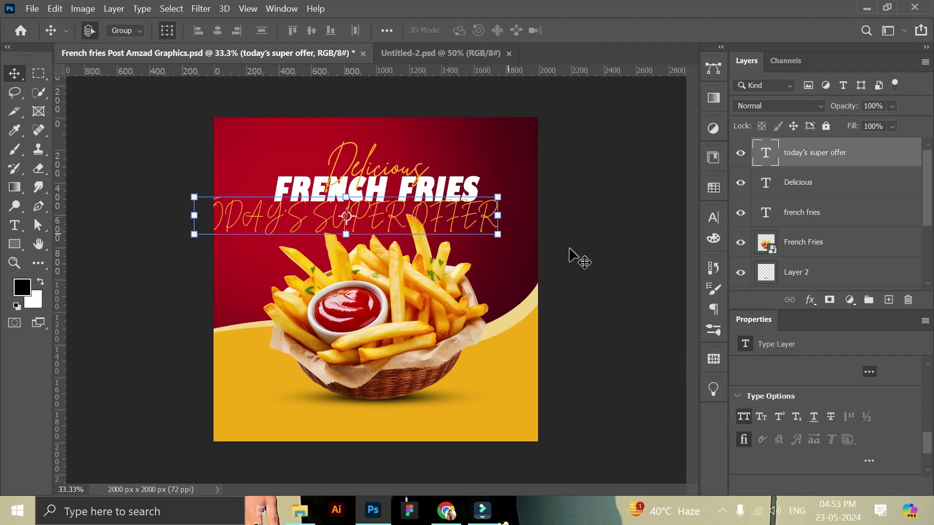
{"action": "scroll", "coordinate": [859, 411], "scroll_direction": "up", "scroll_amount": 3}
{"action": "scroll", "coordinate": [860, 410], "scroll_direction": "up", "scroll_amount": 2}
{"action": "scroll", "coordinate": [871, 413], "scroll_direction": "up", "scroll_amount": 2}
{"action": "scroll", "coordinate": [871, 412], "scroll_direction": "up", "scroll_amount": 2}
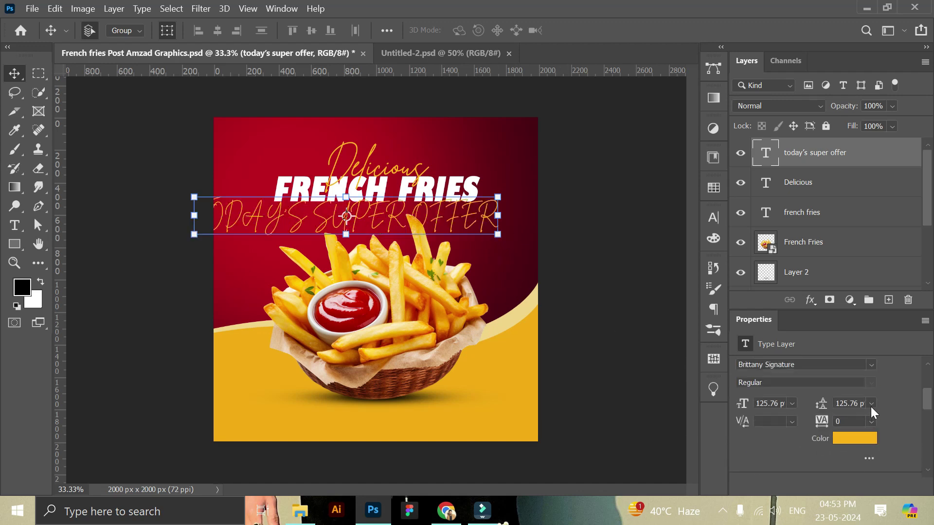
- Set the offer text in Montserrat Medium and shrink it to fit under the headline
{"action": "left_click", "coordinate": [873, 367]}
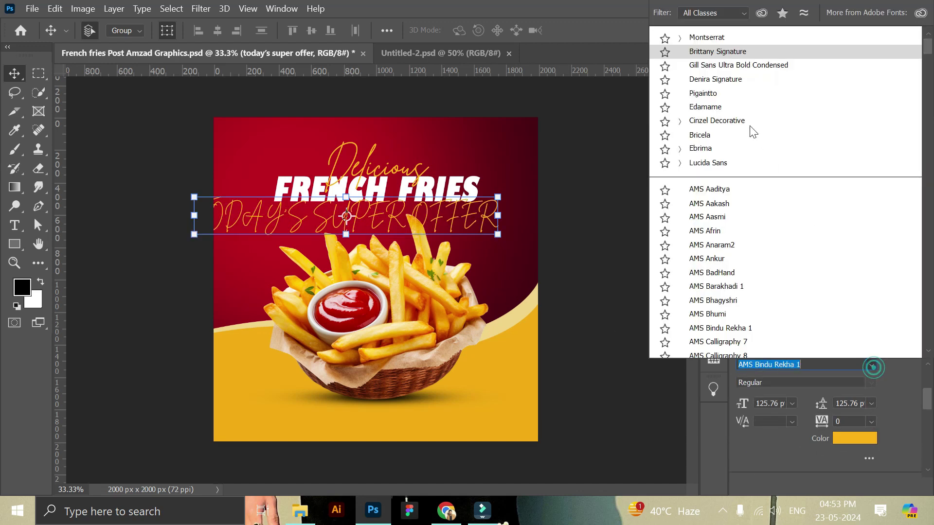
{"action": "left_click", "coordinate": [720, 38]}
{"action": "left_click", "coordinate": [856, 382]}
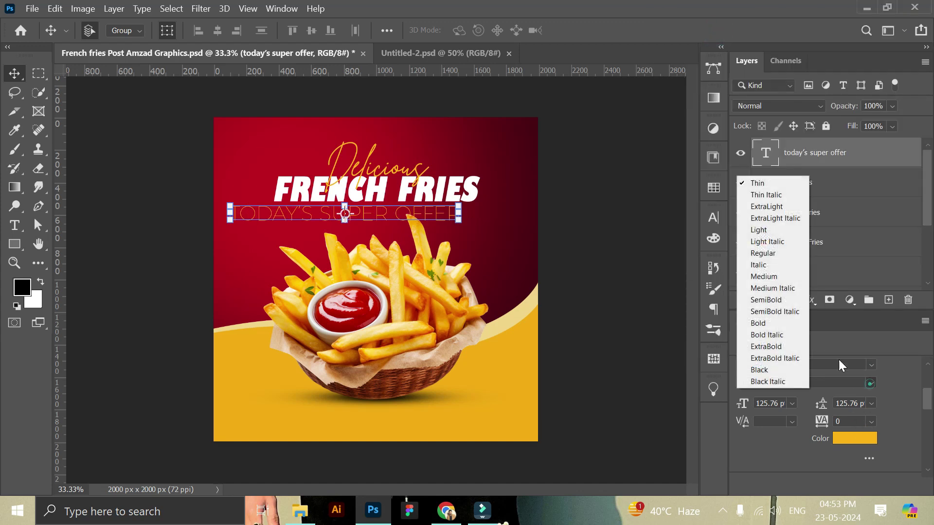
{"action": "left_click", "coordinate": [766, 276]}
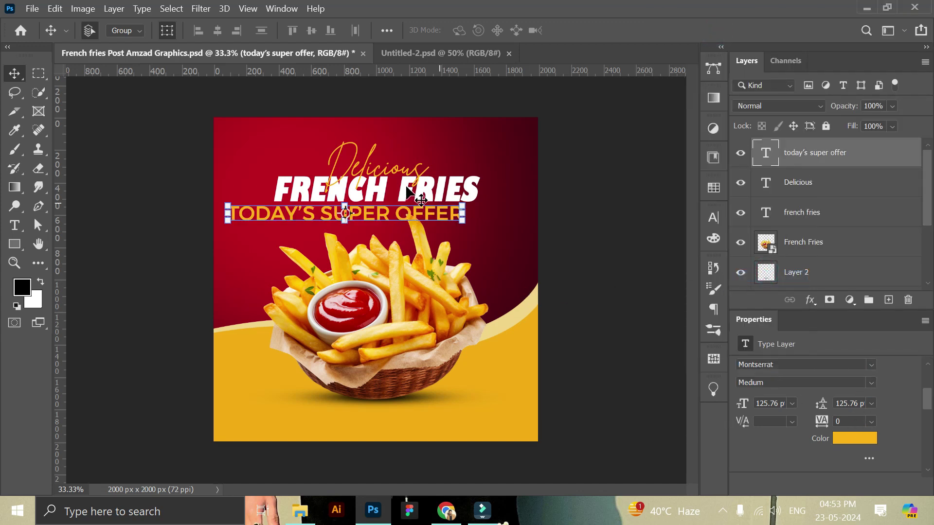
{"action": "mouse_move", "coordinate": [465, 223]}
{"action": "left_mouse_down"}
{"action": "mouse_move", "coordinate": [336, 219]}
{"action": "mouse_move", "coordinate": [410, 215]}
{"action": "left_mouse_up"}
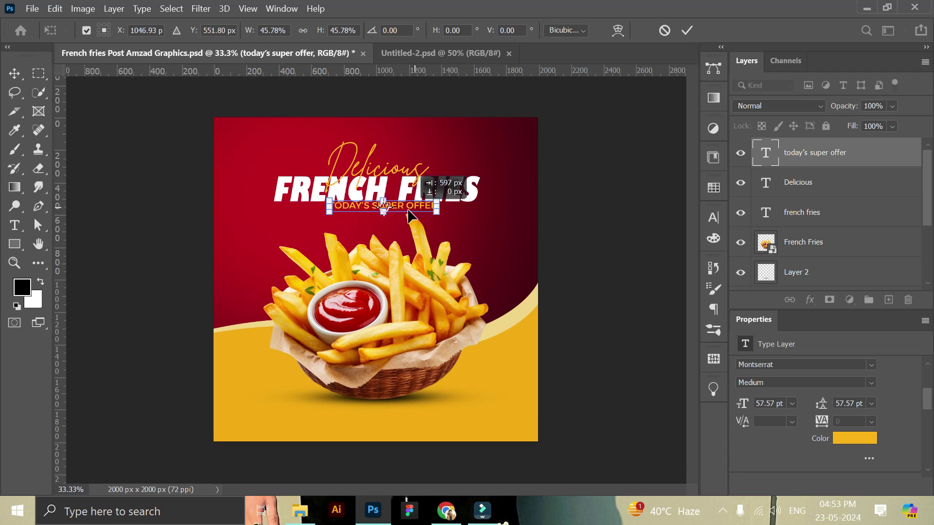
{"action": "left_click", "coordinate": [688, 30]}
- Give the offer text 800 tracking, scale it to about 80% and centre it under the headline
{"action": "left_click", "coordinate": [871, 422]}
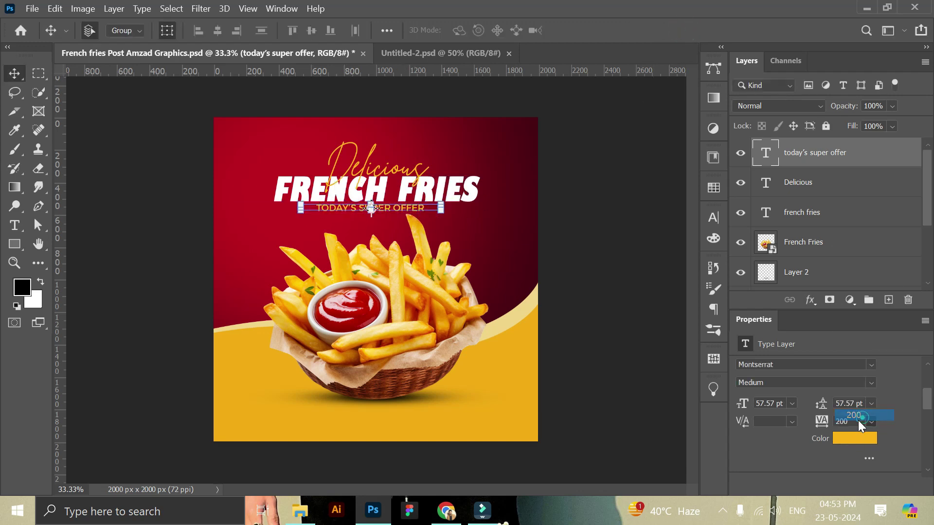
{"action": "type", "text": "8"}
{"action": "key", "text": "Return"}
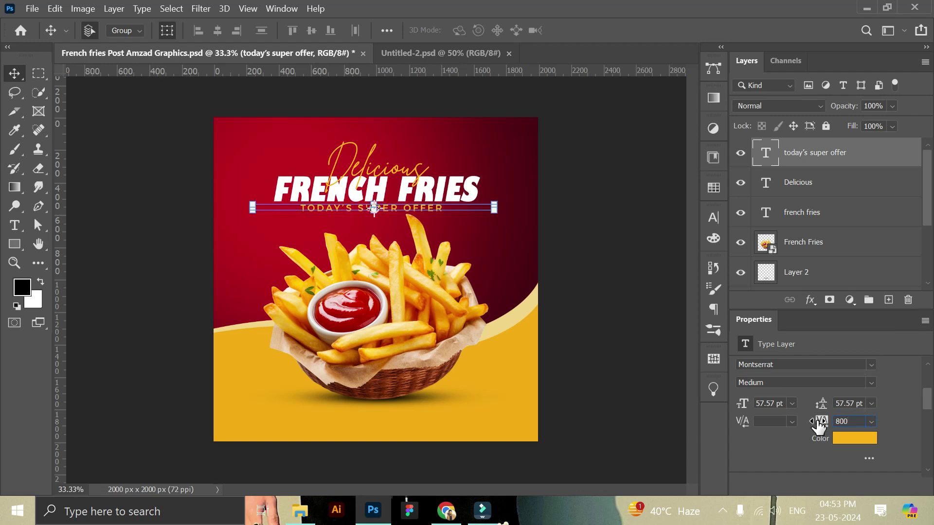
{"action": "left_click_drag", "start_coordinate": [494, 209], "coordinate": [446, 209]}
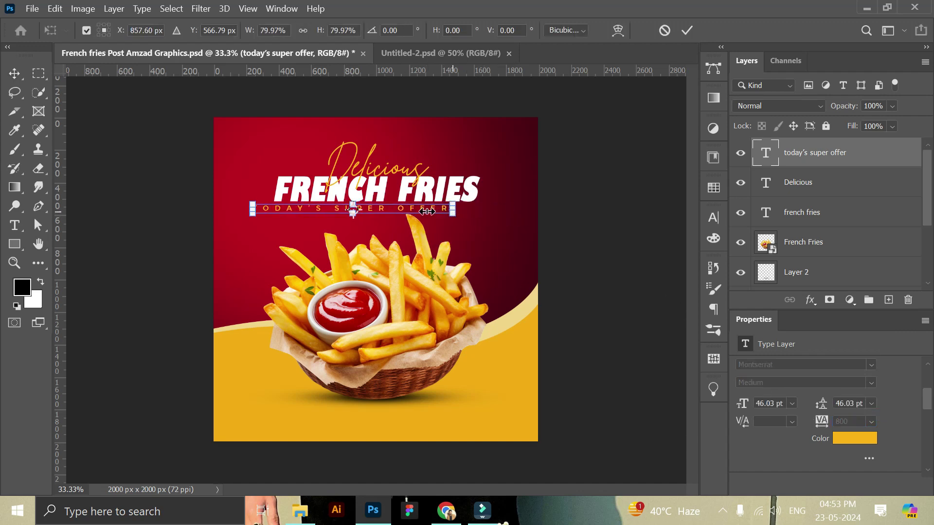
{"action": "left_click_drag", "start_coordinate": [384, 215], "coordinate": [403, 212]}
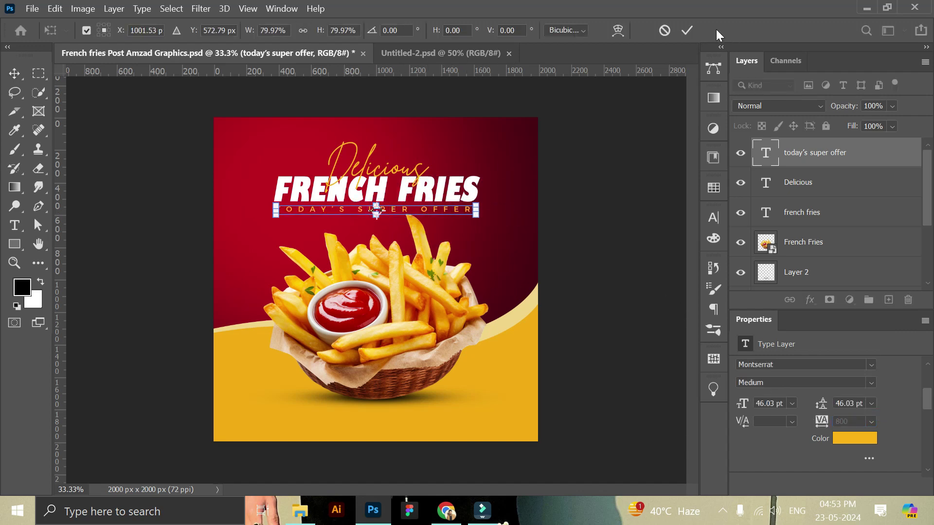
{"action": "left_click", "coordinate": [687, 30]}
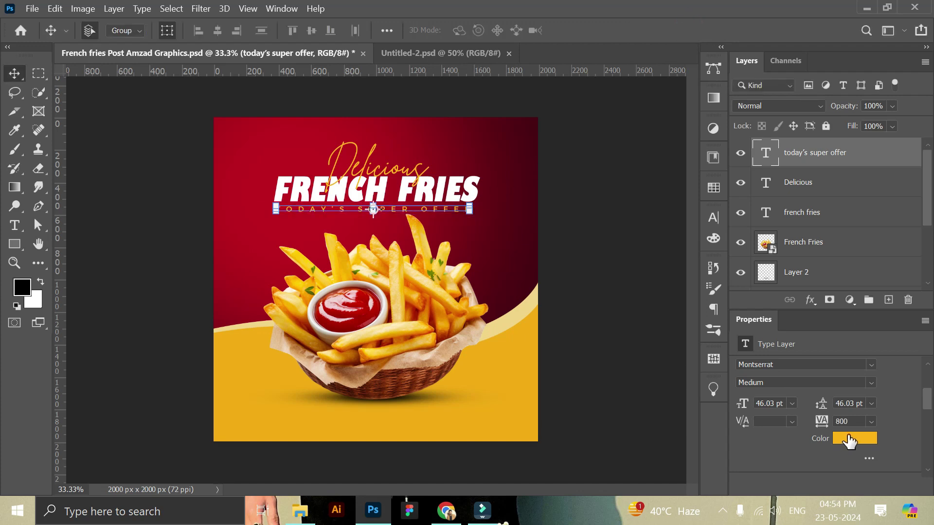
- Colour the offer text white (#ffffff) and nudge it up under FRENCH FRIES
{"action": "left_click", "coordinate": [852, 438]}
{"action": "left_click", "coordinate": [601, 308]}
{"action": "type", "text": "ffffff"}
{"action": "left_click", "coordinate": [860, 238]}
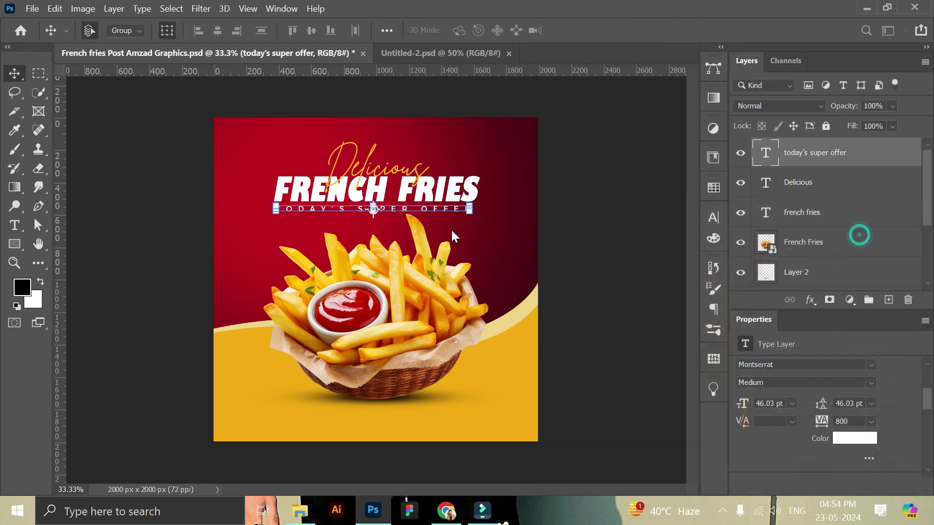
{"action": "left_click_drag", "start_coordinate": [438, 212], "coordinate": [437, 209]}
- Centre the three headline text lines and align the group on a vertical centre guide
{"action": "left_click", "coordinate": [787, 185], "text": "ctrl"}
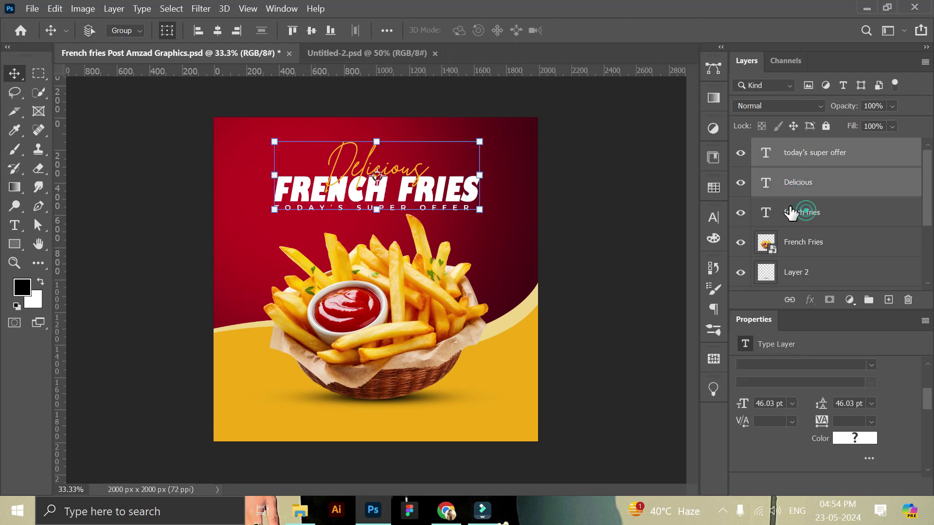
{"action": "left_click", "coordinate": [791, 212], "text": "ctrl"}
{"action": "left_click", "coordinate": [214, 34]}
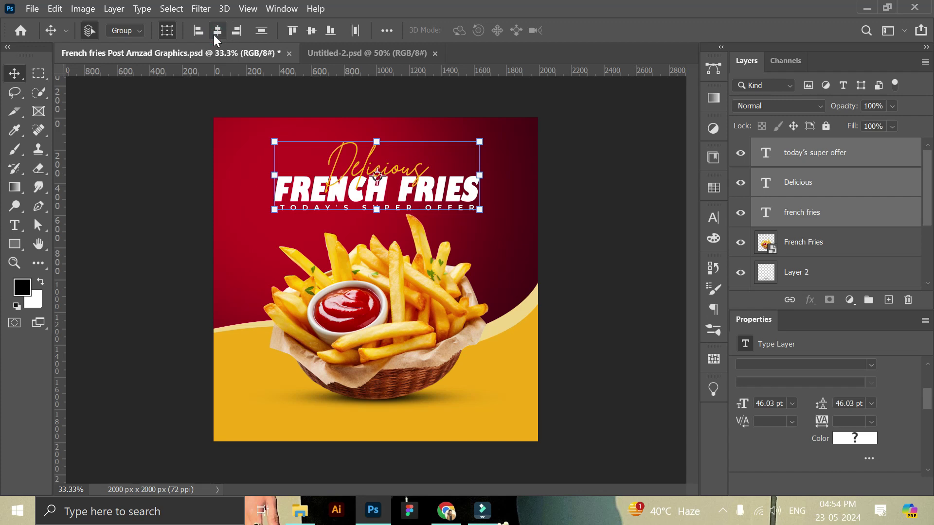
{"action": "left_click_drag", "start_coordinate": [440, 195], "coordinate": [440, 196]}
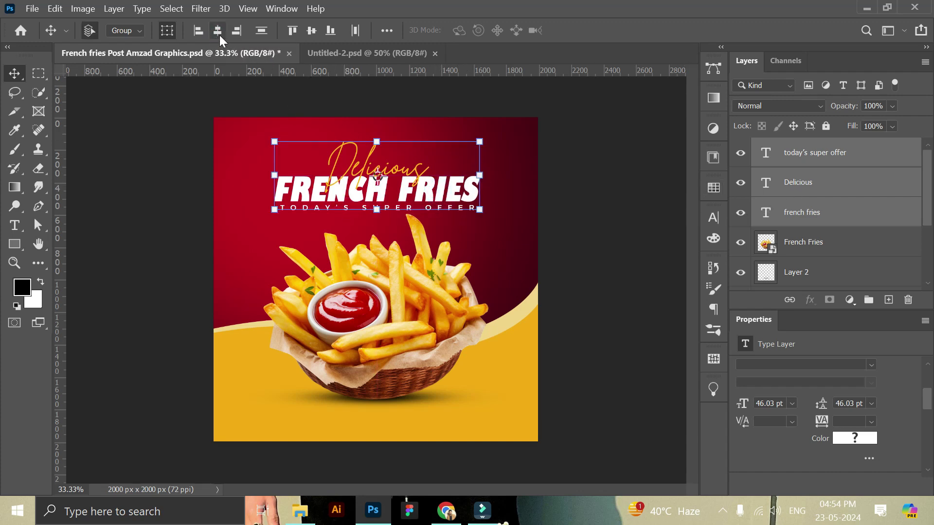
{"action": "left_click_drag", "start_coordinate": [58, 316], "coordinate": [377, 320]}
{"action": "left_click_drag", "start_coordinate": [459, 193], "coordinate": [456, 191]}
{"action": "left_click", "coordinate": [565, 209]}
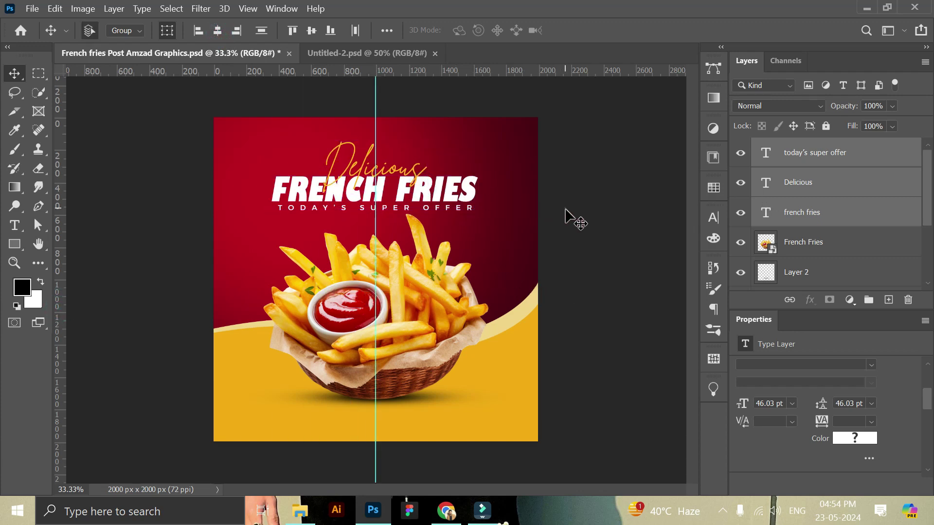
- Move the fries image slightly right and down
{"action": "left_click", "coordinate": [448, 288]}
{"action": "left_click_drag", "start_coordinate": [446, 315], "coordinate": [446, 319]}
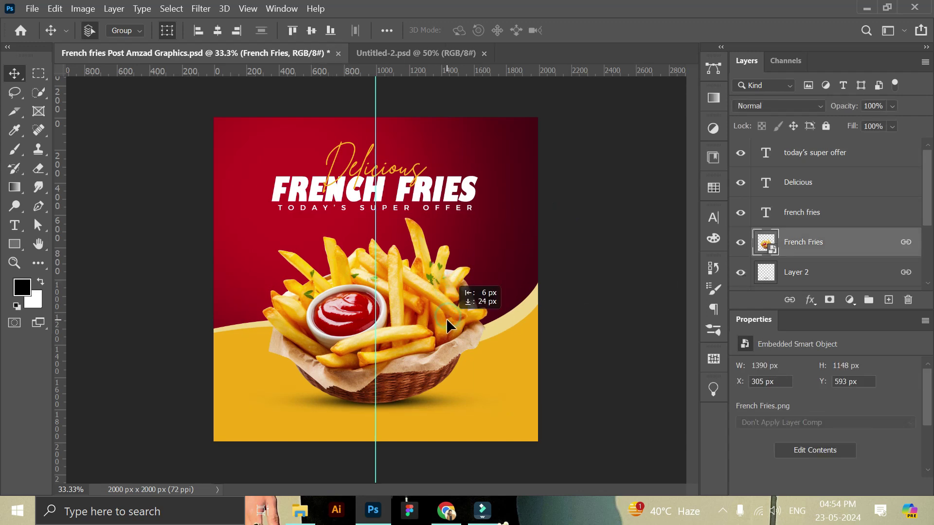
{"action": "left_click", "coordinate": [613, 290]}
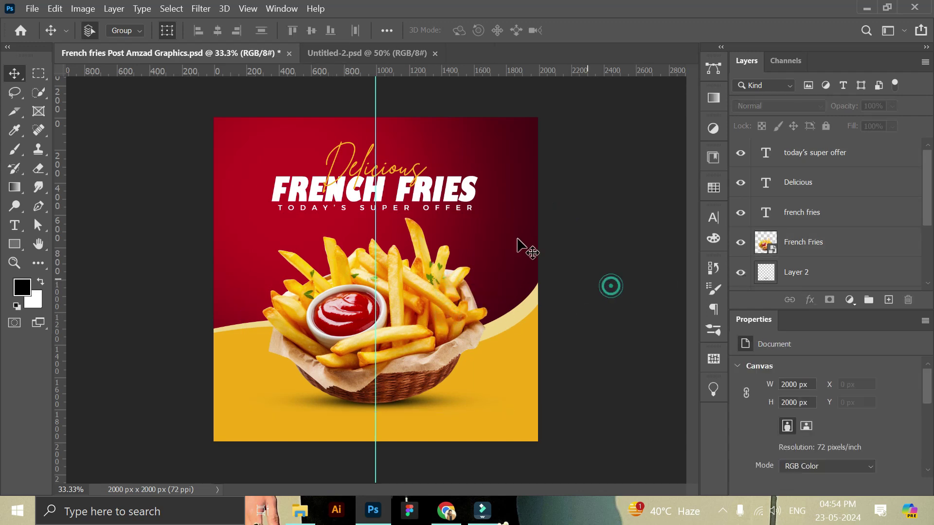
- Shift the three-line headline text group upward above the fries basket
{"action": "left_click", "coordinate": [454, 197]}
{"action": "left_click", "coordinate": [798, 182], "text": "shift"}
{"action": "left_click", "coordinate": [807, 155], "text": "shift"}
{"action": "left_click_drag", "start_coordinate": [462, 207], "coordinate": [446, 185]}
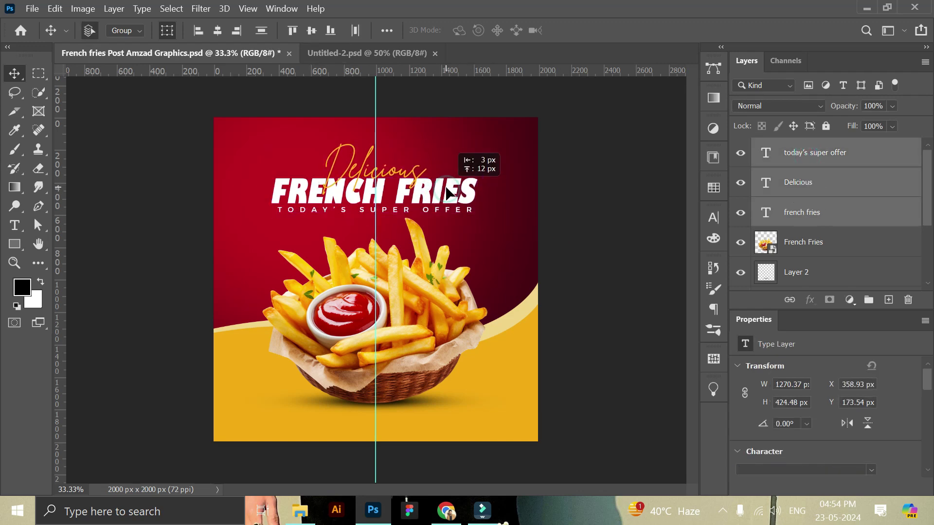
{"action": "left_click", "coordinate": [578, 191]}
- Zoom in on the artwork and select only the Delicious text
{"action": "key", "text": "z"}
{"action": "left_click_drag", "start_coordinate": [330, 208], "coordinate": [387, 227]}
{"action": "key", "text": "ctrl+z"}
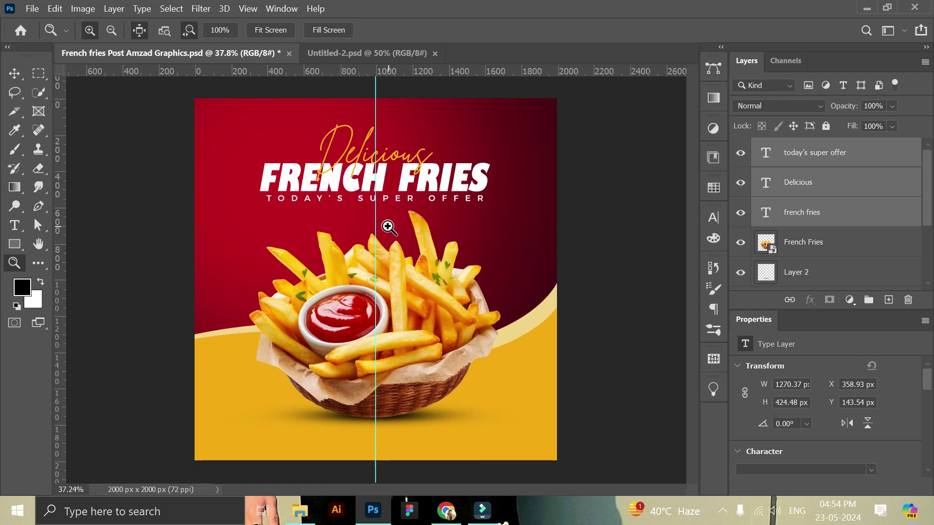
{"action": "left_click", "coordinate": [14, 73]}
{"action": "left_click", "coordinate": [627, 225]}
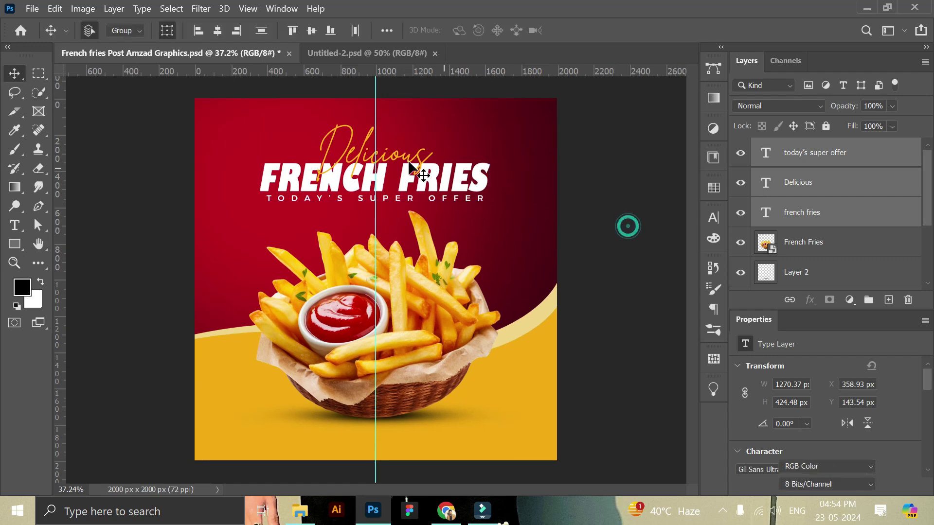
{"action": "left_click", "coordinate": [604, 210]}
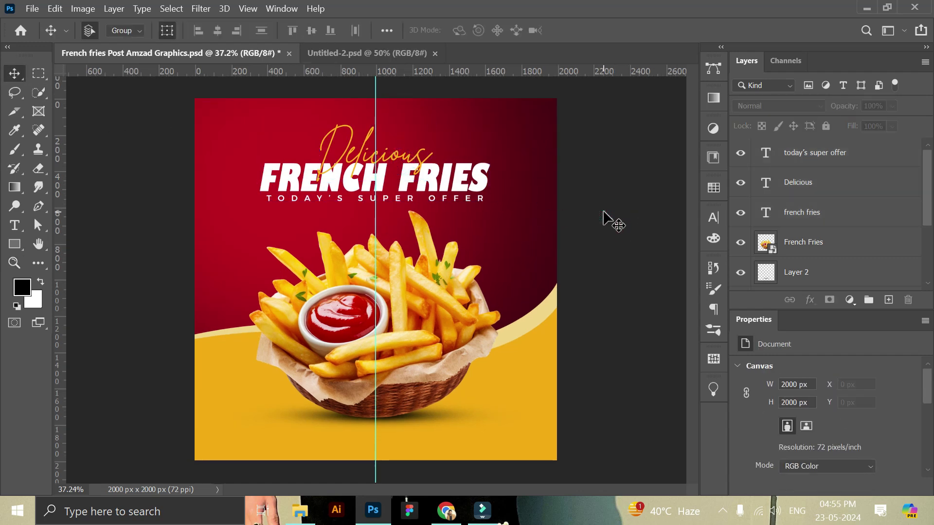
- Link the yellow wave layers Shape 1 and Shape 2 together
{"action": "left_click", "coordinate": [494, 346]}
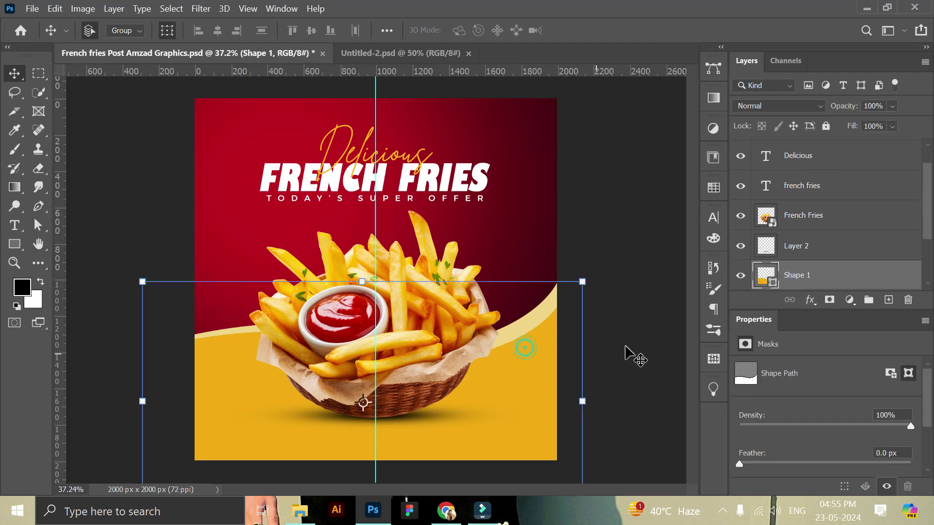
{"action": "left_click", "coordinate": [629, 346]}
{"action": "left_click", "coordinate": [563, 356]}
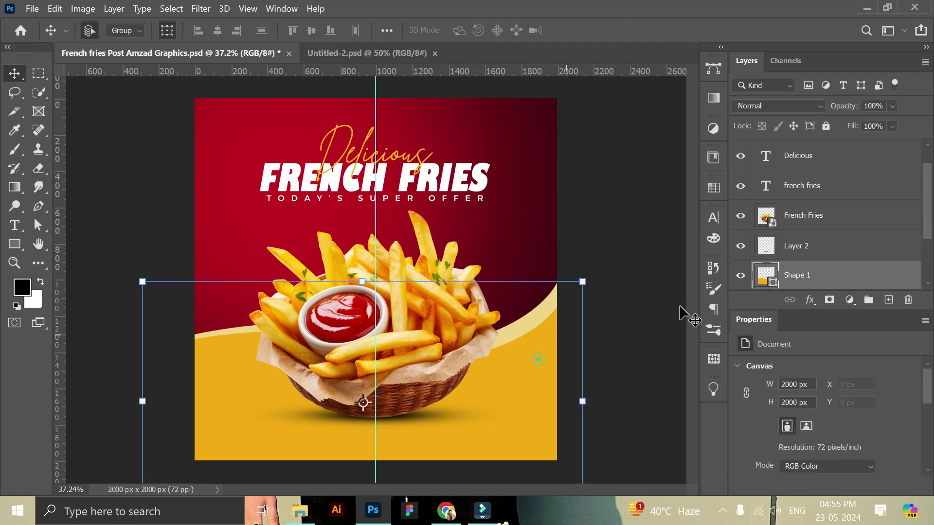
{"action": "scroll", "coordinate": [809, 265], "scroll_direction": "down", "scroll_amount": 1}
{"action": "left_click", "coordinate": [807, 273], "text": "shift"}
{"action": "left_click", "coordinate": [788, 300]}
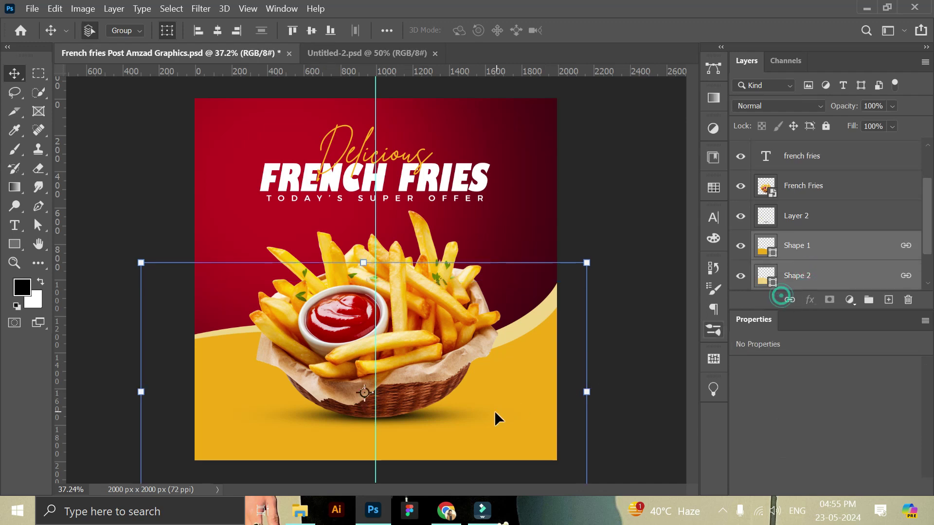
- Drag the Doodles image from the folder over to Photoshop
{"action": "left_click", "coordinate": [638, 331]}
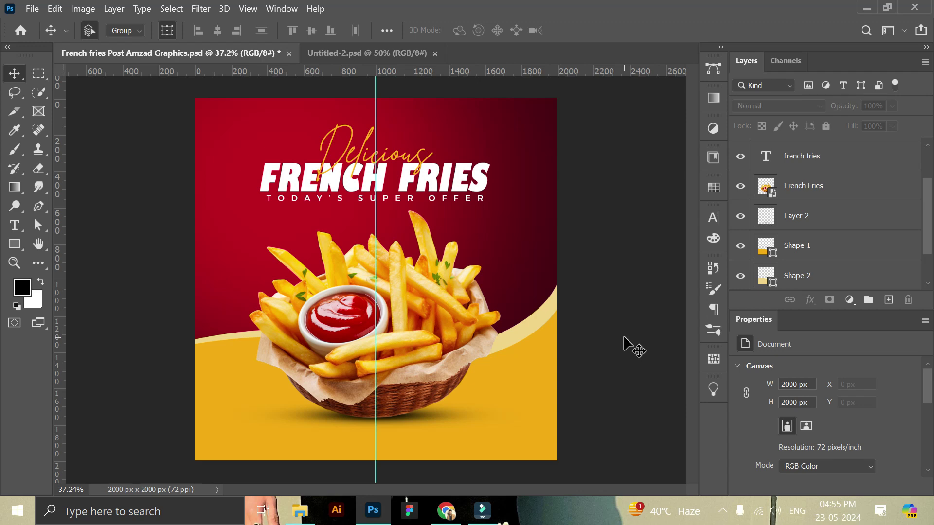
{"action": "left_click", "coordinate": [298, 511]}
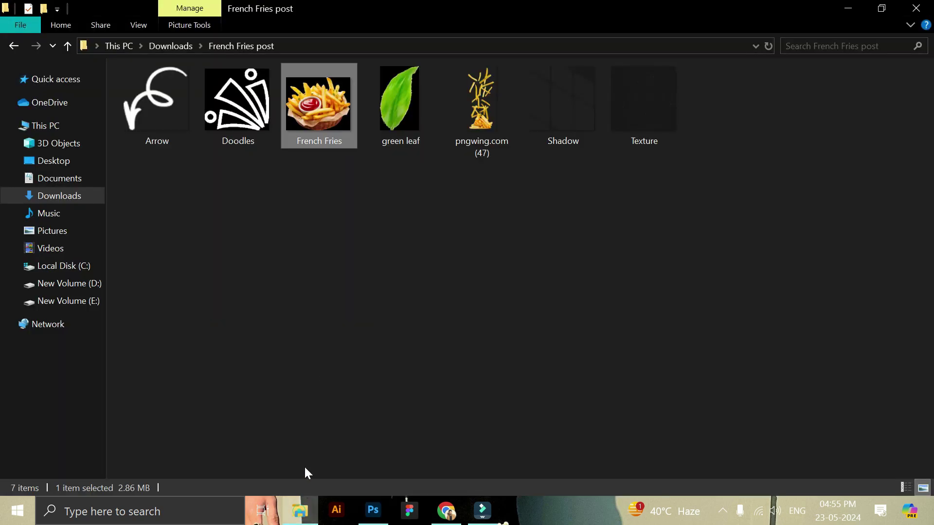
{"action": "mouse_move", "coordinate": [236, 107]}
{"action": "left_mouse_down"}
{"action": "mouse_move", "coordinate": [373, 511]}
{"action": "mouse_move", "coordinate": [283, 241]}
{"action": "left_mouse_up"}
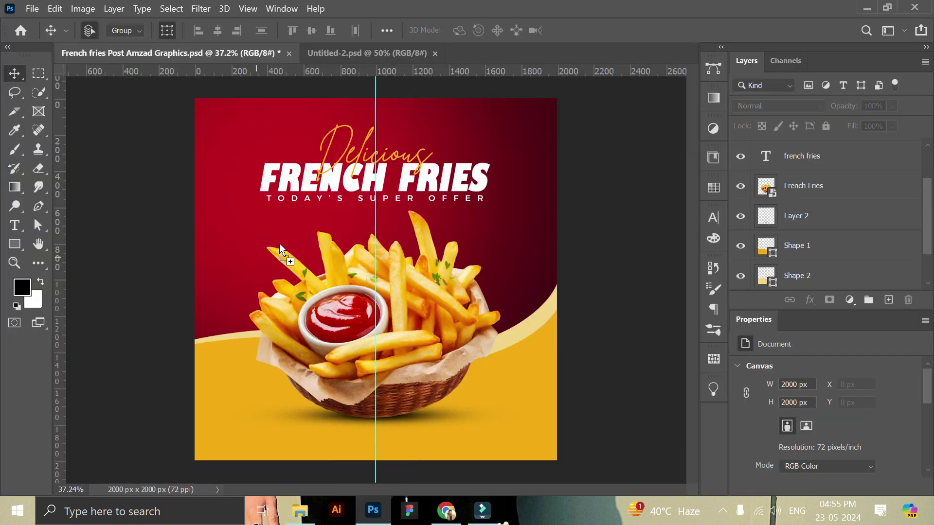
- Place the Doodles graphic, shrink it to about a third and set it left beside the fries
{"action": "left_click_drag", "start_coordinate": [397, 281], "coordinate": [294, 247]}
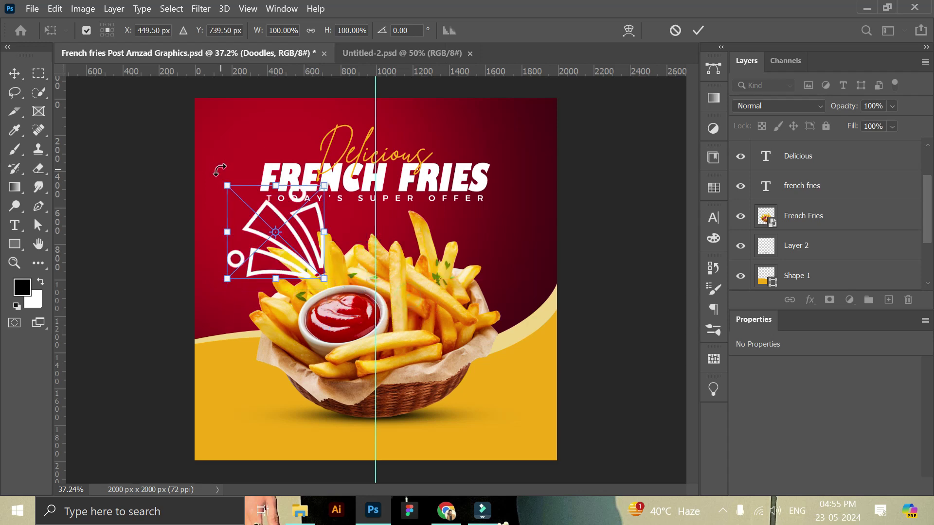
{"action": "mouse_move", "coordinate": [224, 180]}
{"action": "left_mouse_down"}
{"action": "mouse_move", "coordinate": [294, 243]}
{"action": "mouse_move", "coordinate": [313, 220]}
{"action": "left_mouse_up"}
{"action": "left_click", "coordinate": [699, 31]}
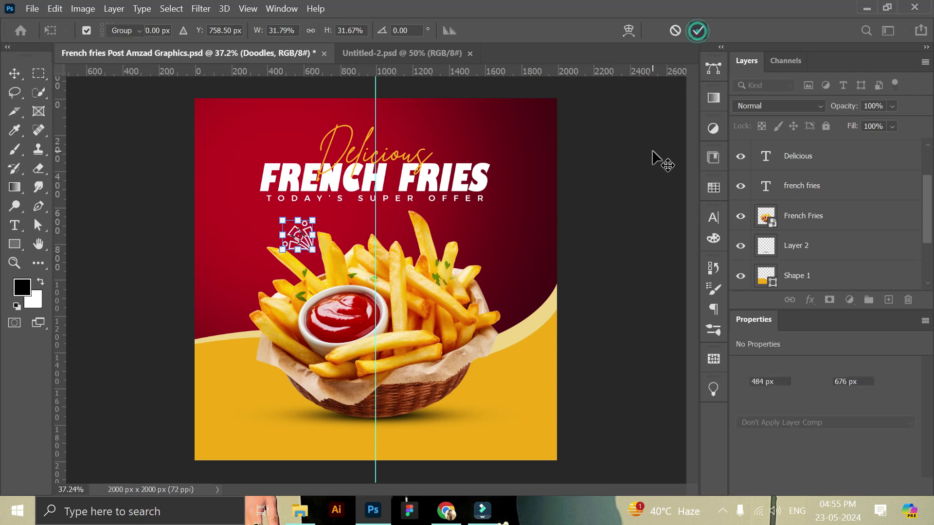
{"action": "left_click", "coordinate": [652, 152]}
{"action": "left_click", "coordinate": [16, 261]}
{"action": "left_click", "coordinate": [443, 264]}
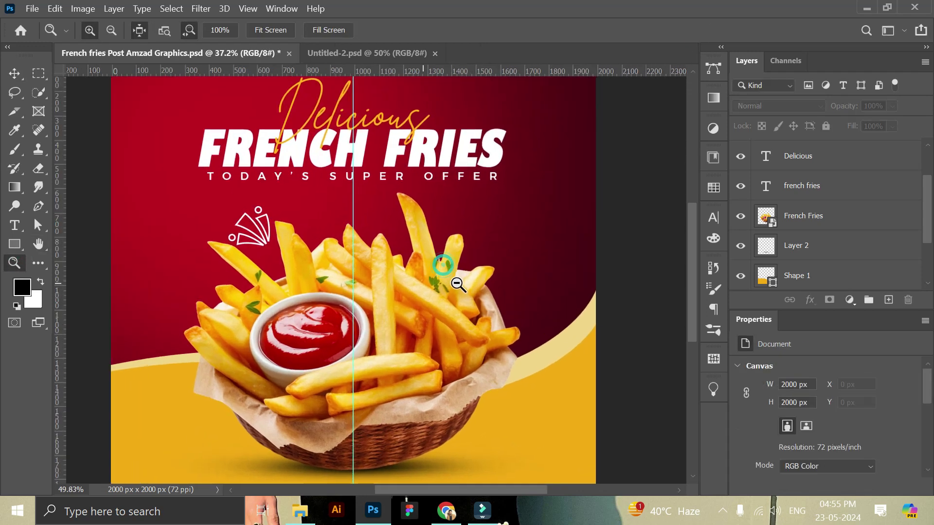
{"action": "left_click", "coordinate": [15, 73]}
{"action": "left_click_drag", "start_coordinate": [265, 220], "coordinate": [264, 213]}
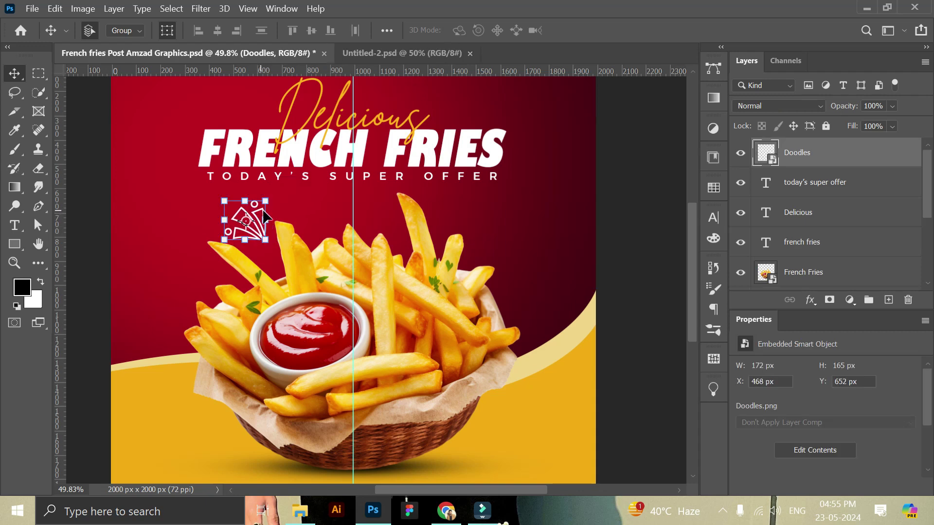
- Duplicate the doodle to the right above the fries and flip the copy horizontally
{"action": "left_click_drag", "start_coordinate": [845, 162], "coordinate": [888, 299]}
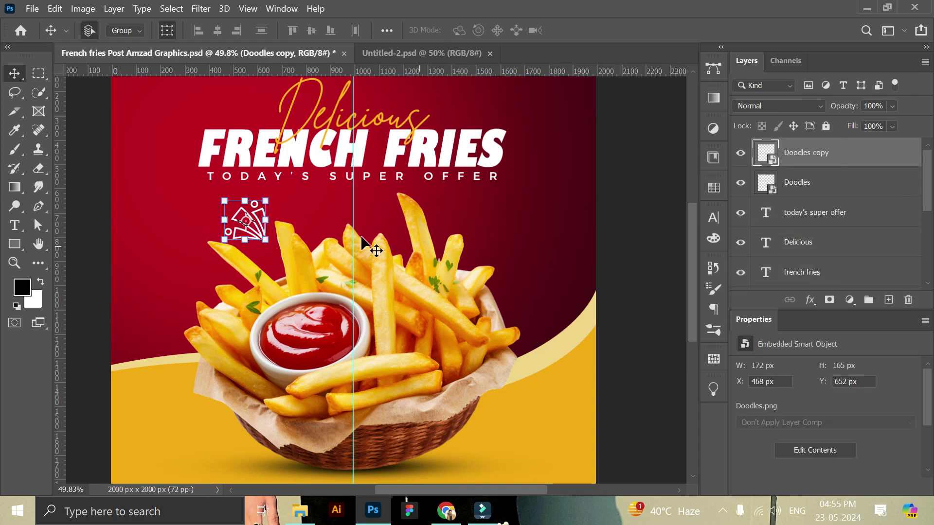
{"action": "left_click_drag", "start_coordinate": [256, 220], "coordinate": [504, 229]}
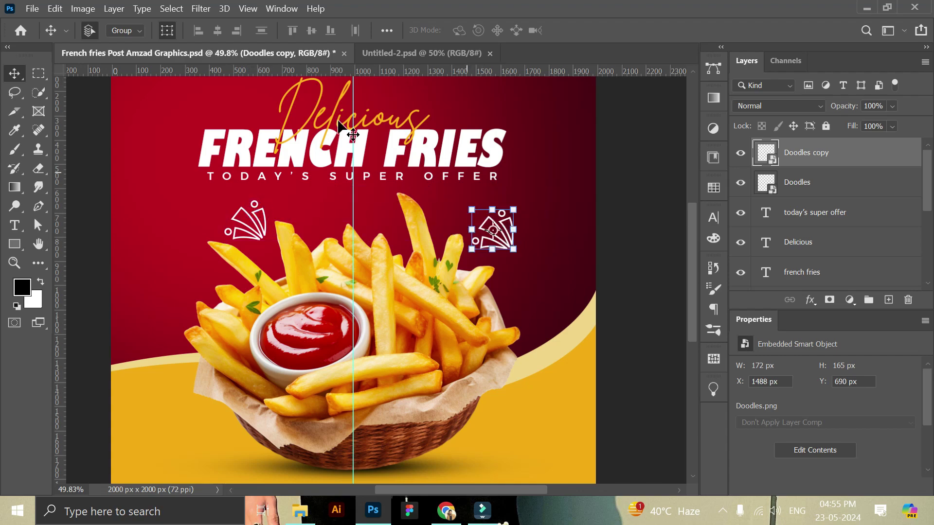
{"action": "left_click", "coordinate": [55, 9]}
{"action": "mouse_move", "coordinate": [101, 321]}
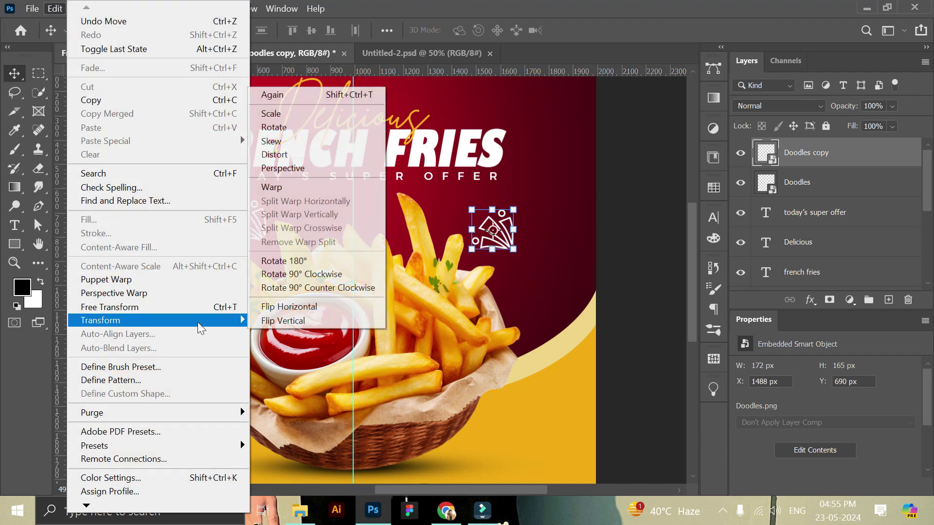
{"action": "left_click", "coordinate": [323, 307]}
{"action": "left_click_drag", "start_coordinate": [507, 228], "coordinate": [509, 244]}
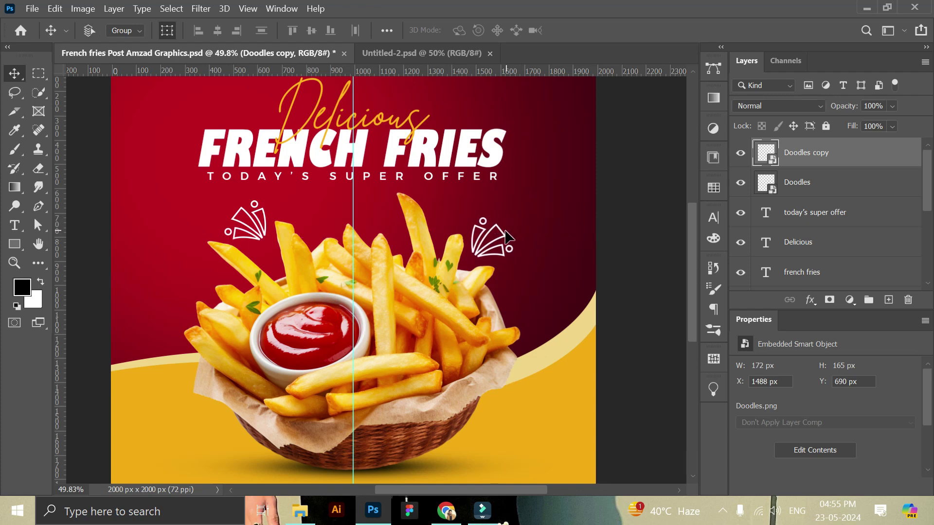
{"action": "key", "text": "z"}
{"action": "left_click_drag", "start_coordinate": [349, 287], "coordinate": [335, 266]}
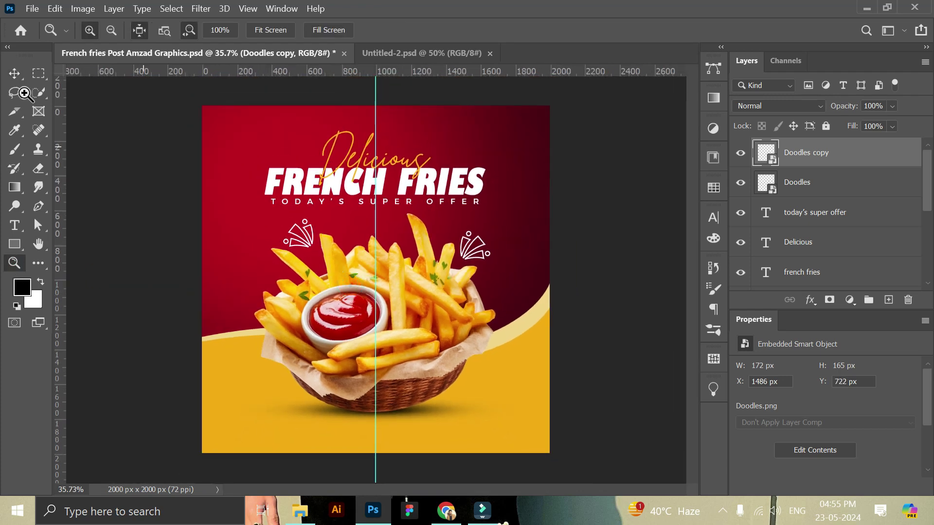
- Draw a white-filled circle with the Ellipse Tool at the fries basket's right edge
{"action": "left_click", "coordinate": [13, 73]}
{"action": "left_click", "coordinate": [606, 308]}
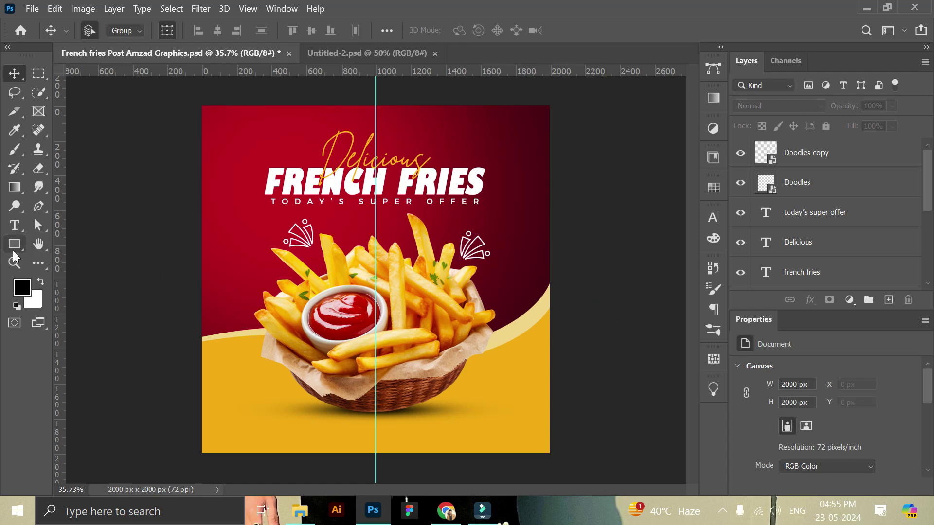
{"action": "right_click", "coordinate": [14, 246]}
{"action": "left_click", "coordinate": [51, 268]}
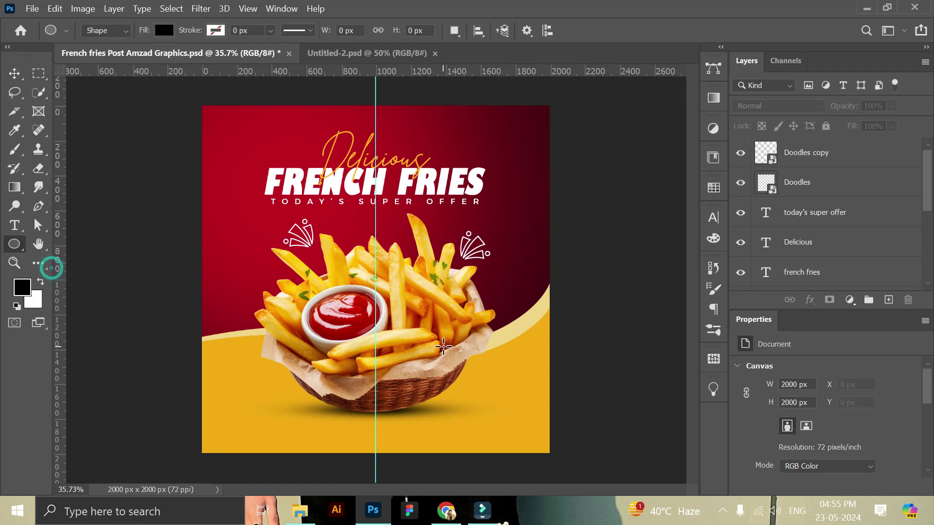
{"action": "left_click_drag", "start_coordinate": [463, 284], "coordinate": [524, 338]}
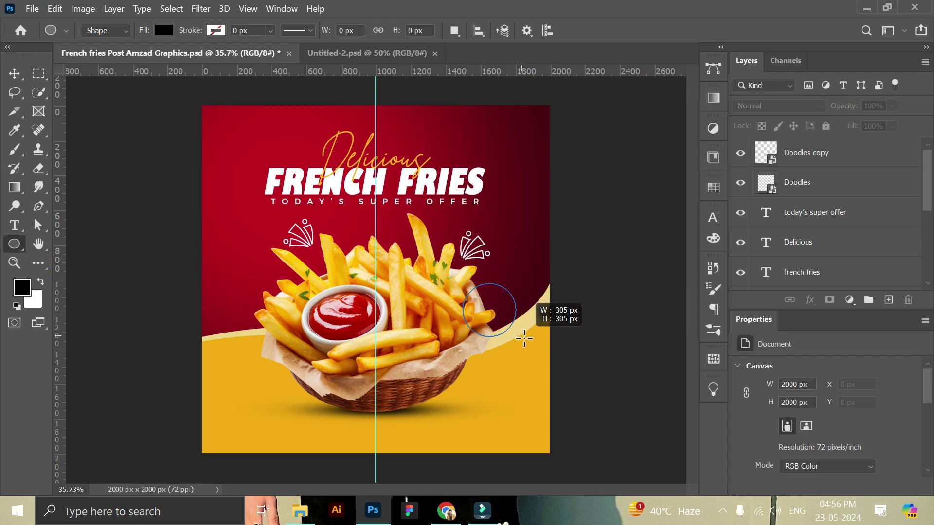
{"action": "left_click_drag", "start_coordinate": [521, 338], "coordinate": [521, 339]}
{"action": "left_click", "coordinate": [14, 74]}
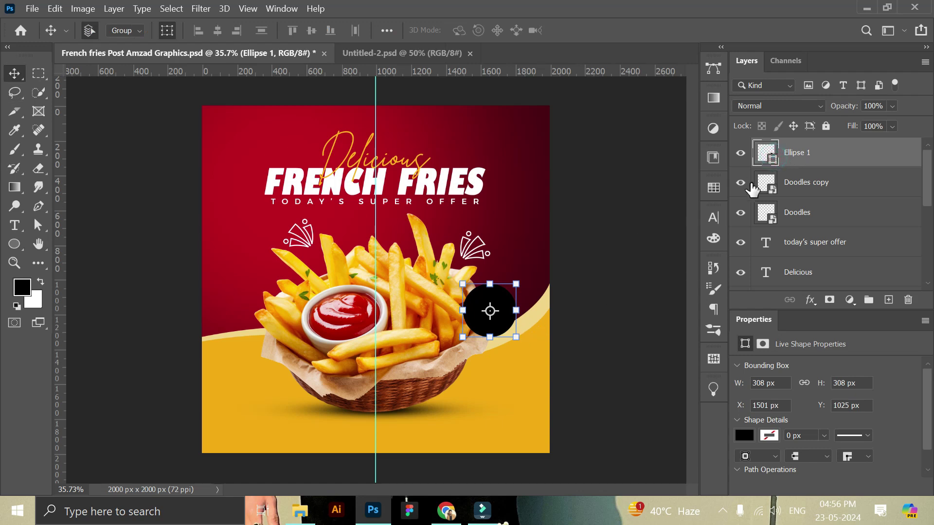
{"action": "double_click", "coordinate": [776, 160]}
{"action": "left_click", "coordinate": [548, 243]}
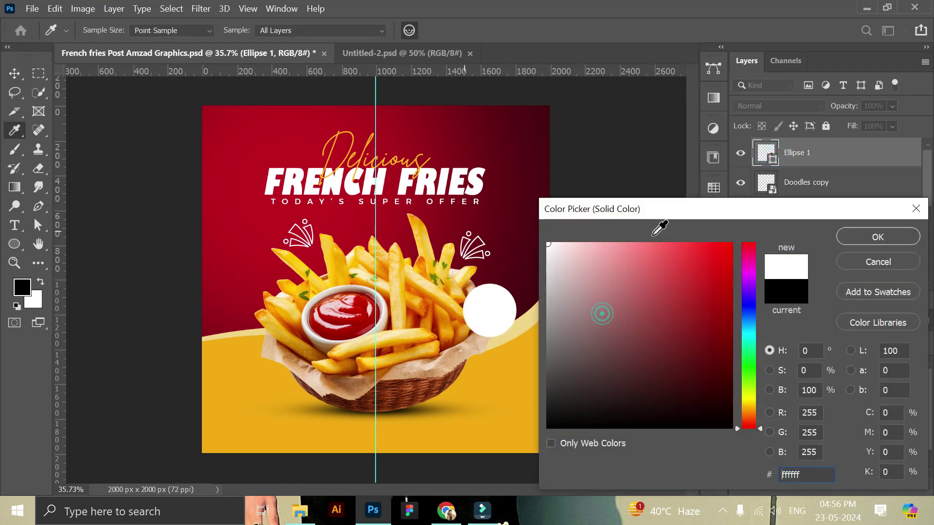
{"action": "left_click", "coordinate": [878, 237]}
- Give the circle a soft drop shadow with Distance 14, Size 38 and Opacity 38
{"action": "left_click", "coordinate": [810, 299]}
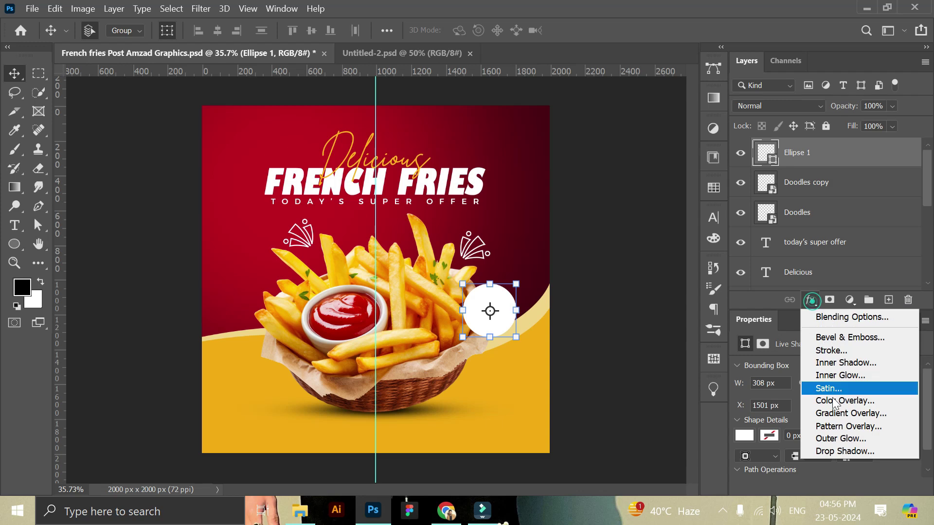
{"action": "left_click", "coordinate": [836, 452]}
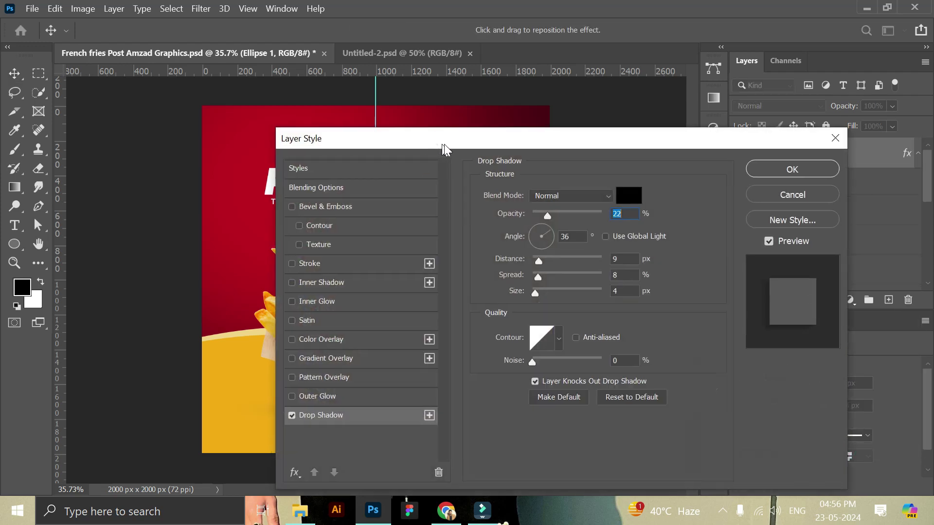
{"action": "left_click_drag", "start_coordinate": [445, 144], "coordinate": [711, 161]}
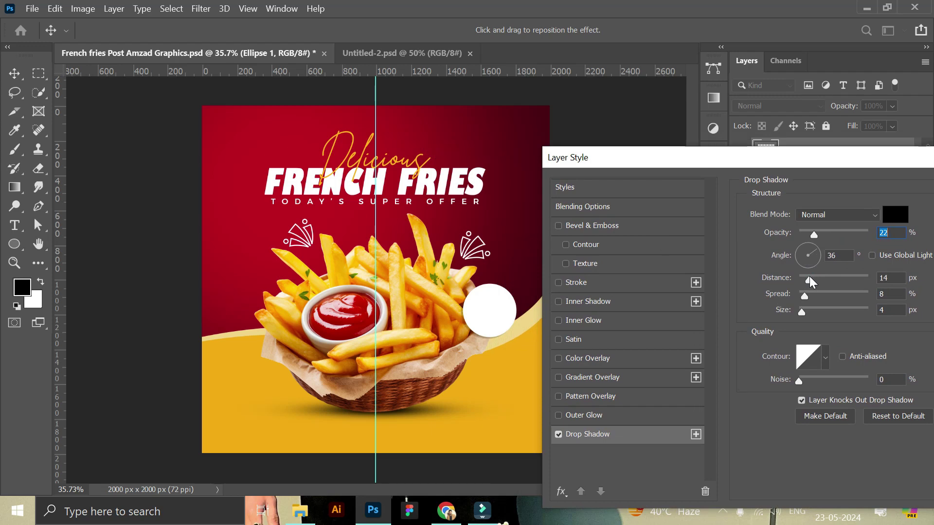
{"action": "left_click_drag", "start_coordinate": [813, 281], "coordinate": [810, 281]}
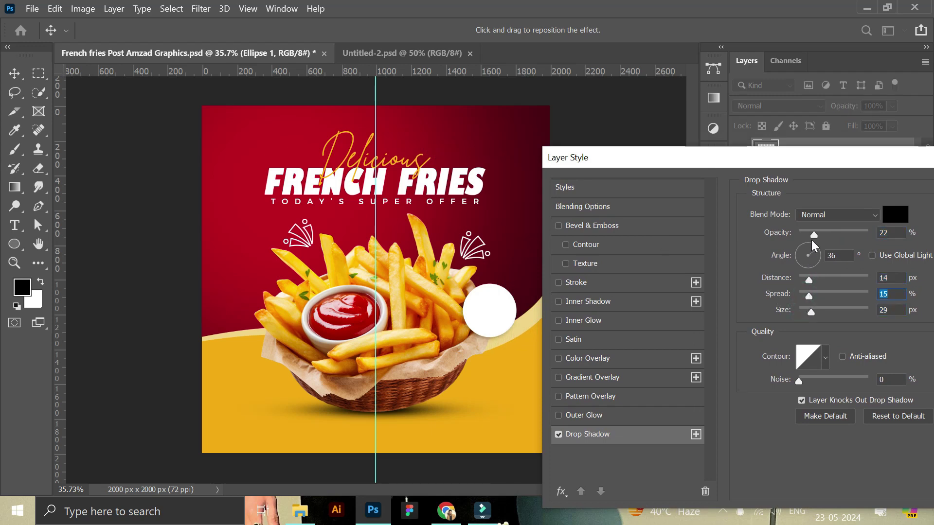
{"action": "left_click_drag", "start_coordinate": [820, 235], "coordinate": [817, 236]}
{"action": "left_click_drag", "start_coordinate": [811, 311], "coordinate": [811, 295]}
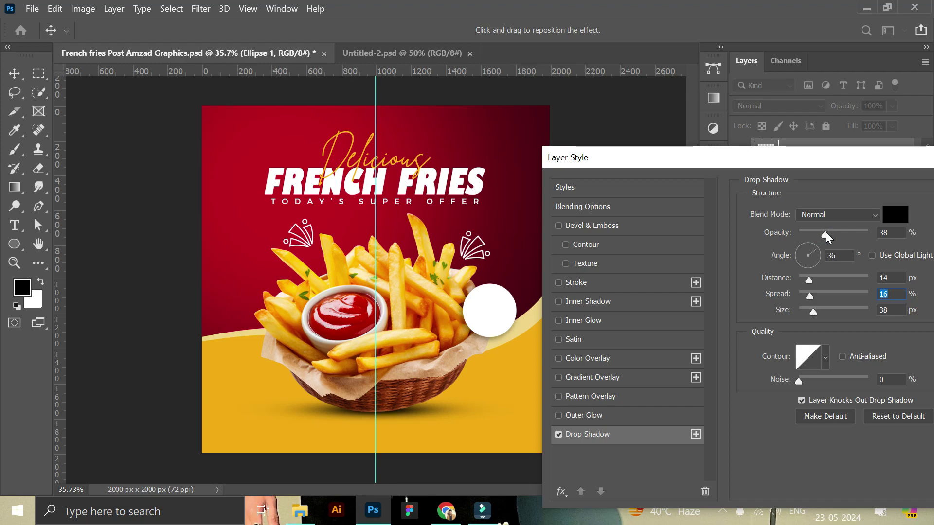
{"action": "left_click_drag", "start_coordinate": [839, 157], "coordinate": [632, 183]}
{"action": "key", "text": "Return"}
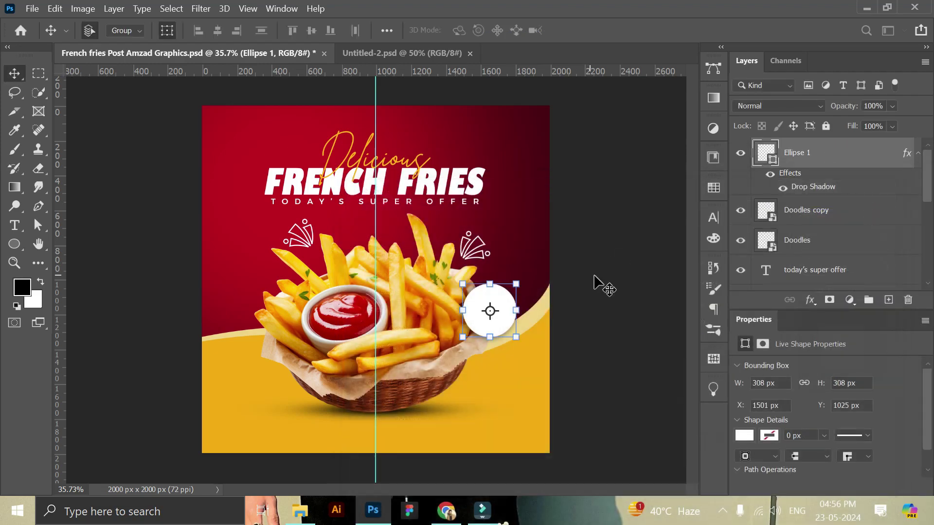
- Zoom in on the white circle and start a text layer typing 'free'
{"action": "left_click", "coordinate": [600, 282]}
{"action": "left_click", "coordinate": [14, 263]}
{"action": "left_click_drag", "start_coordinate": [525, 314], "coordinate": [532, 355]}
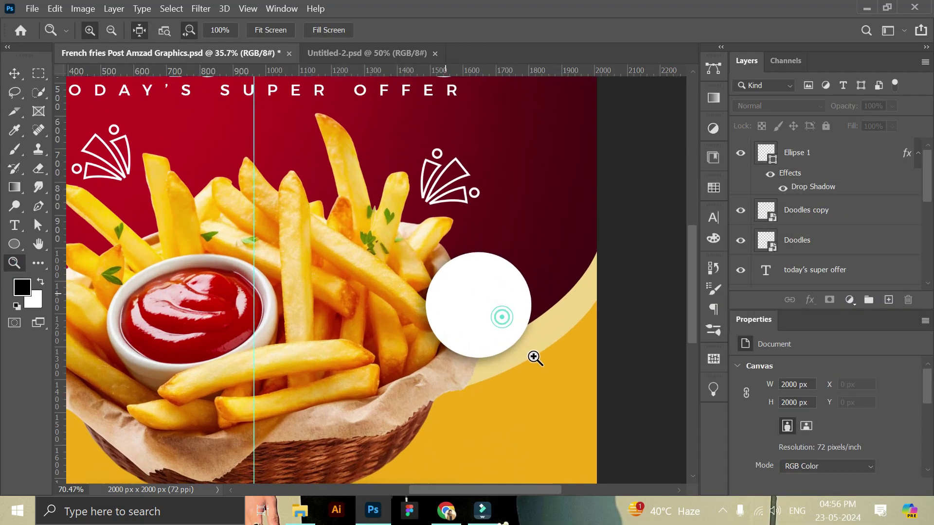
{"action": "left_click", "coordinate": [15, 225]}
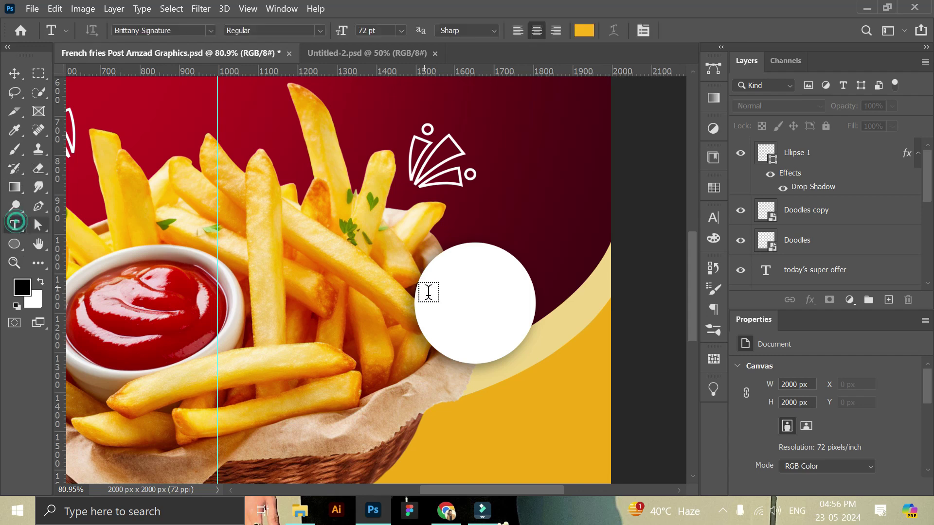
{"action": "left_click", "coordinate": [441, 303]}
{"action": "type", "text": "free"}
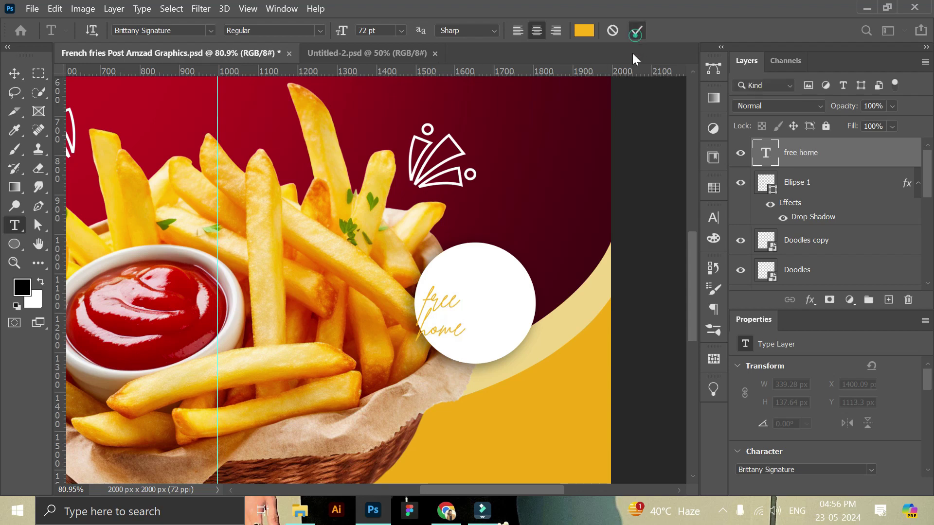
{"action": "scroll", "coordinate": [859, 430], "scroll_direction": "down", "scroll_amount": 2}
- Style the text as Gill Sans Ultra Bold Condensed in All Caps and move it into the circle
{"action": "left_click", "coordinate": [874, 444]}
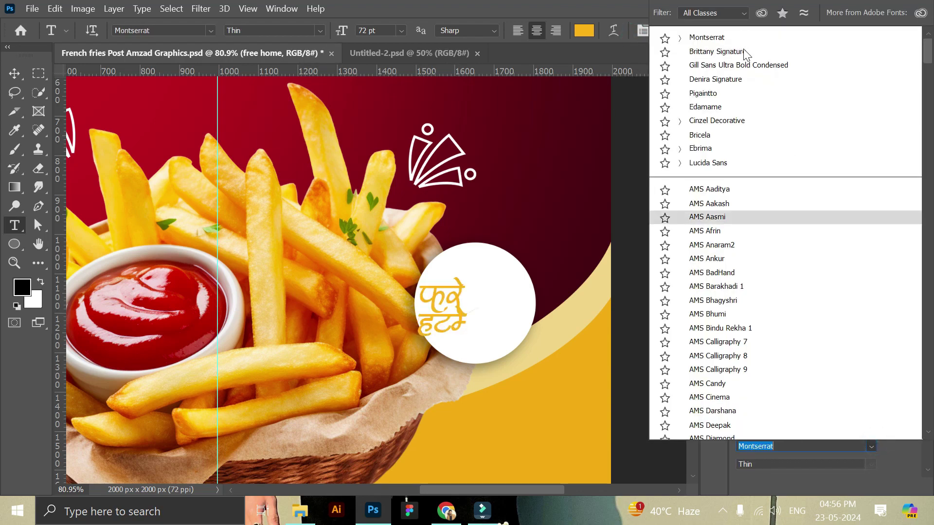
{"action": "left_click", "coordinate": [739, 65]}
{"action": "scroll", "coordinate": [781, 442], "scroll_direction": "down", "scroll_amount": 2}
{"action": "scroll", "coordinate": [778, 449], "scroll_direction": "down", "scroll_amount": 2}
{"action": "scroll", "coordinate": [762, 450], "scroll_direction": "down", "scroll_amount": 1}
{"action": "scroll", "coordinate": [749, 462], "scroll_direction": "down", "scroll_amount": 1}
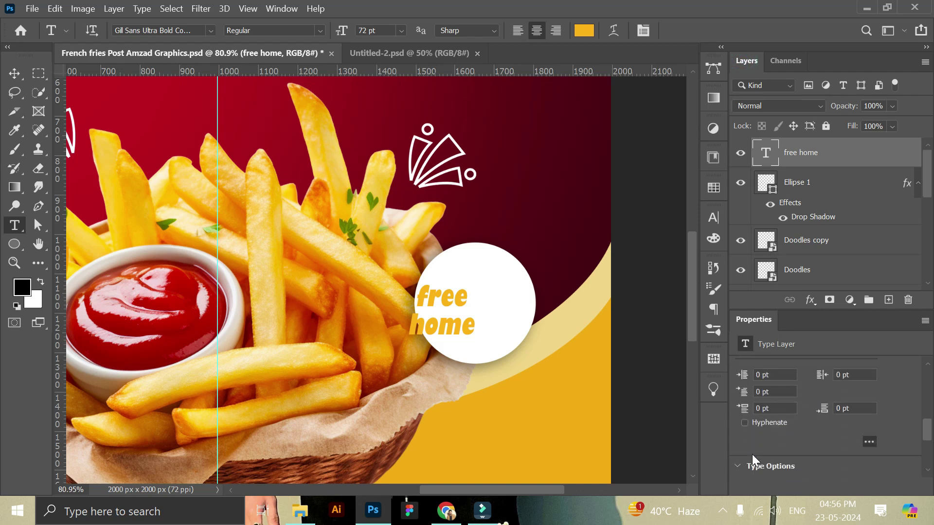
{"action": "scroll", "coordinate": [753, 458], "scroll_direction": "down", "scroll_amount": 1}
{"action": "left_click", "coordinate": [744, 441]}
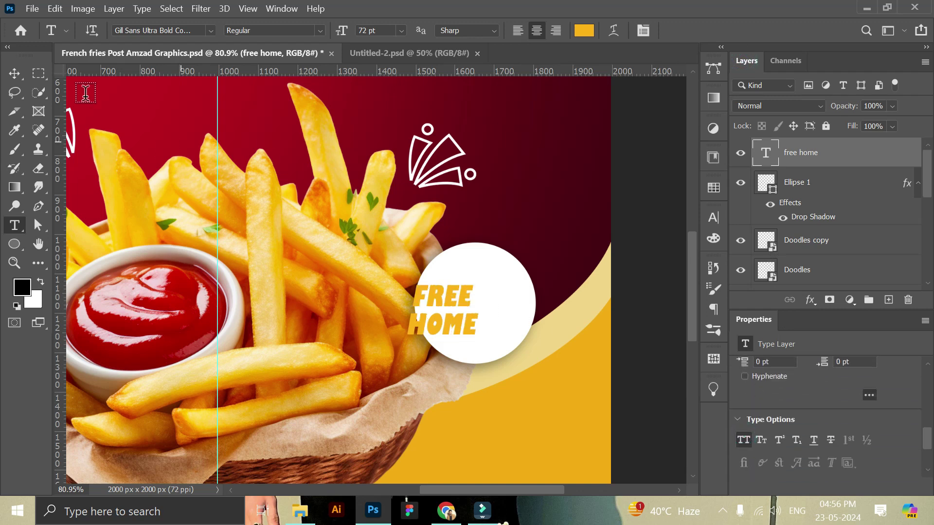
{"action": "left_click", "coordinate": [15, 74]}
{"action": "left_click_drag", "start_coordinate": [459, 302], "coordinate": [485, 287]}
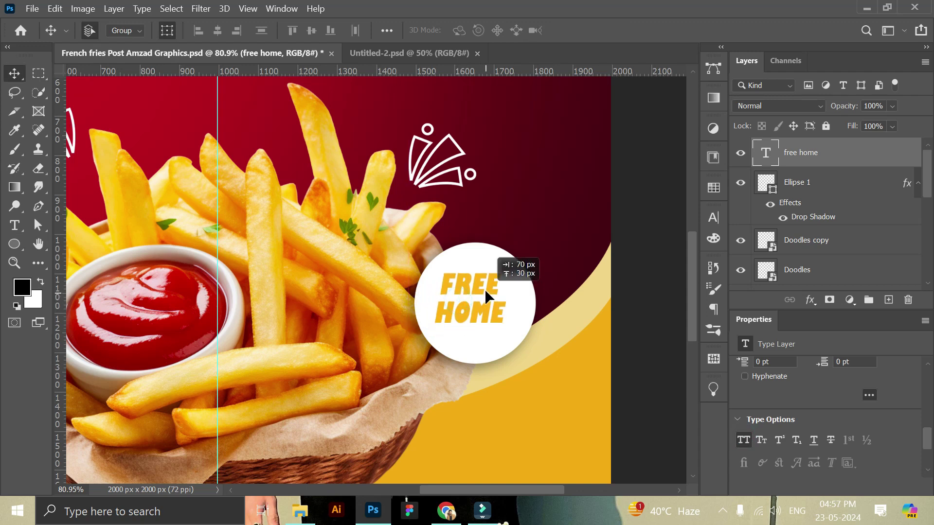
- Duplicate the FREE HOME text layer and retype the copy as DELIVERY
{"action": "key", "text": "ctrl+j"}
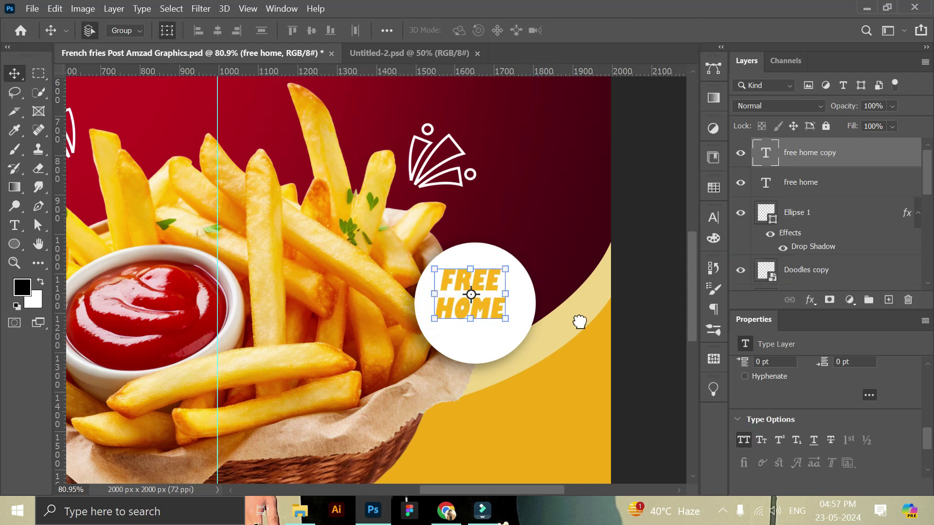
{"action": "left_click_drag", "start_coordinate": [486, 316], "coordinate": [490, 331]}
{"action": "key", "text": "t"}
{"action": "double_click", "coordinate": [490, 331]}
{"action": "key", "text": "BackSpace"}
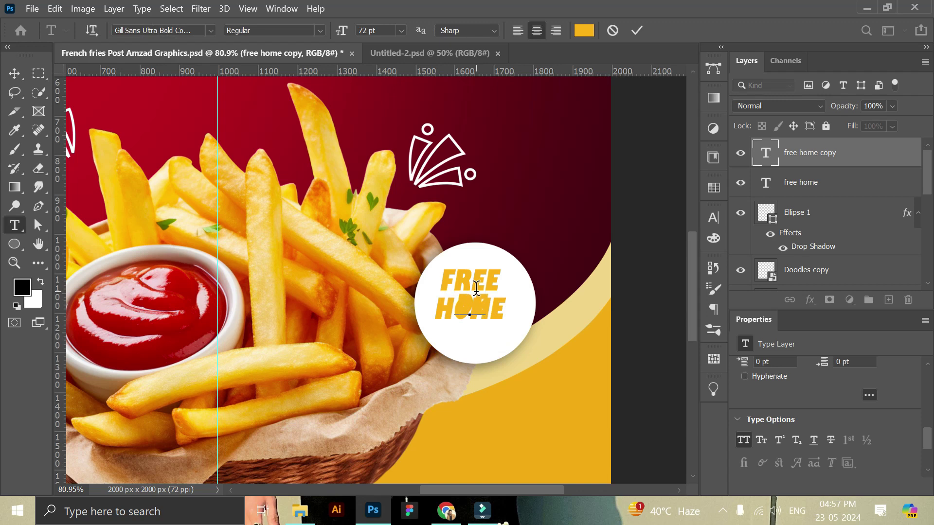
{"action": "type", "text": "ERY"}
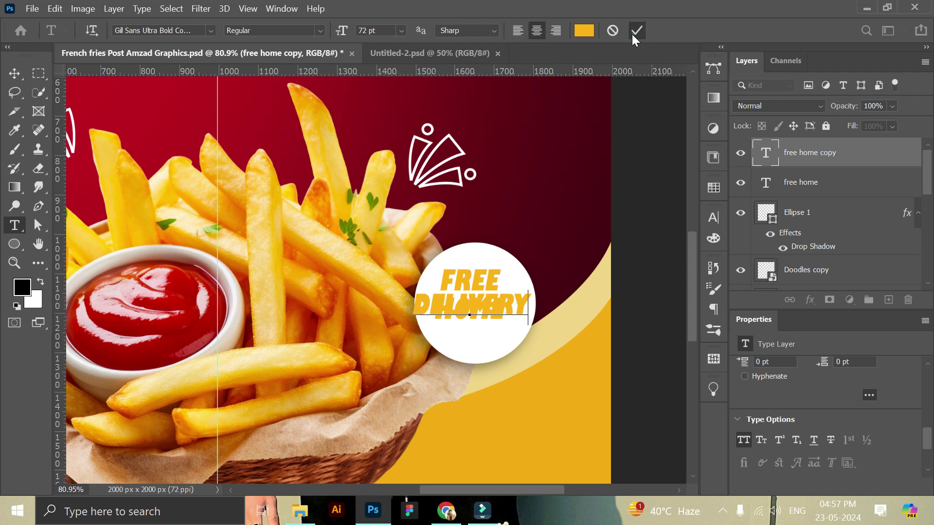
{"action": "left_click", "coordinate": [635, 32]}
- Place DELIVERY just under HOME and resize it slightly with Ctrl+T
{"action": "key", "text": "v"}
{"action": "mouse_move", "coordinate": [499, 306]}
{"action": "left_mouse_down"}
{"action": "mouse_move", "coordinate": [513, 338]}
{"action": "mouse_move", "coordinate": [476, 347]}
{"action": "left_mouse_up"}
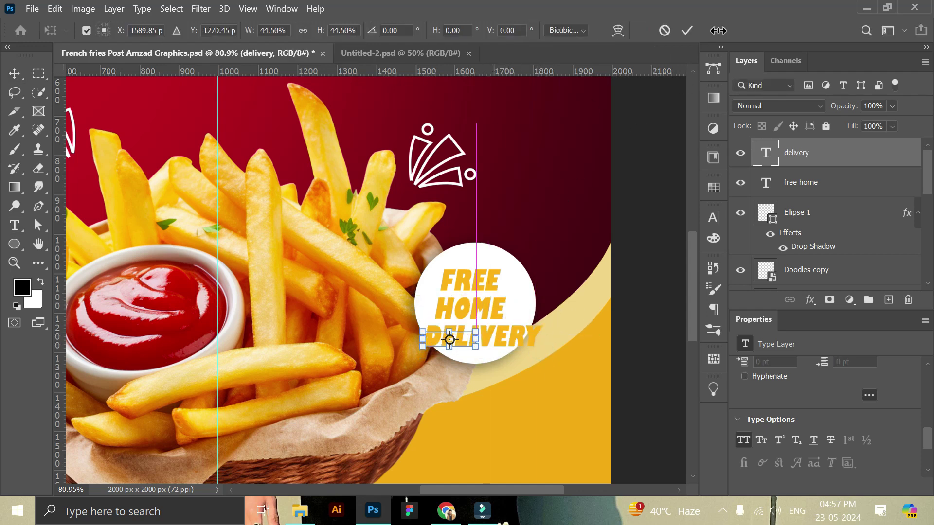
{"action": "left_click", "coordinate": [639, 229]}
{"action": "left_click_drag", "start_coordinate": [456, 340], "coordinate": [466, 331]}
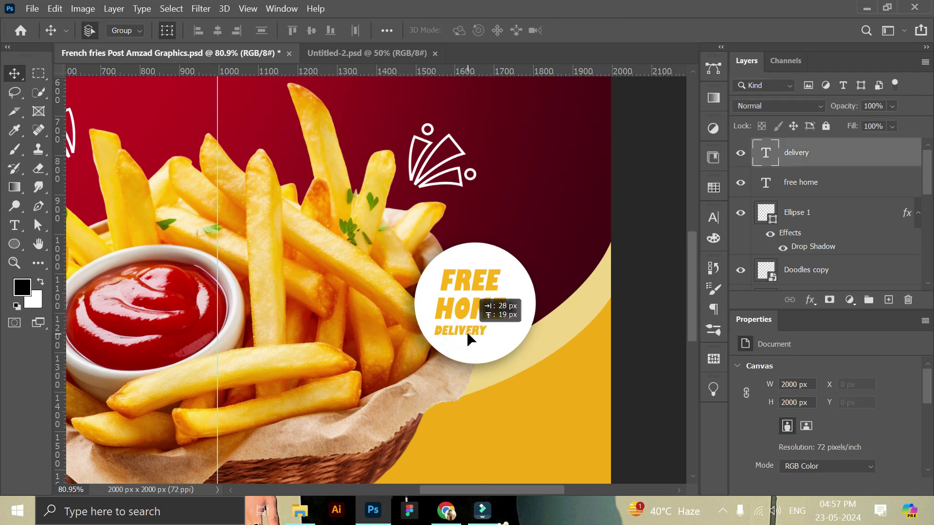
{"action": "left_click_drag", "start_coordinate": [466, 332], "coordinate": [466, 331]}
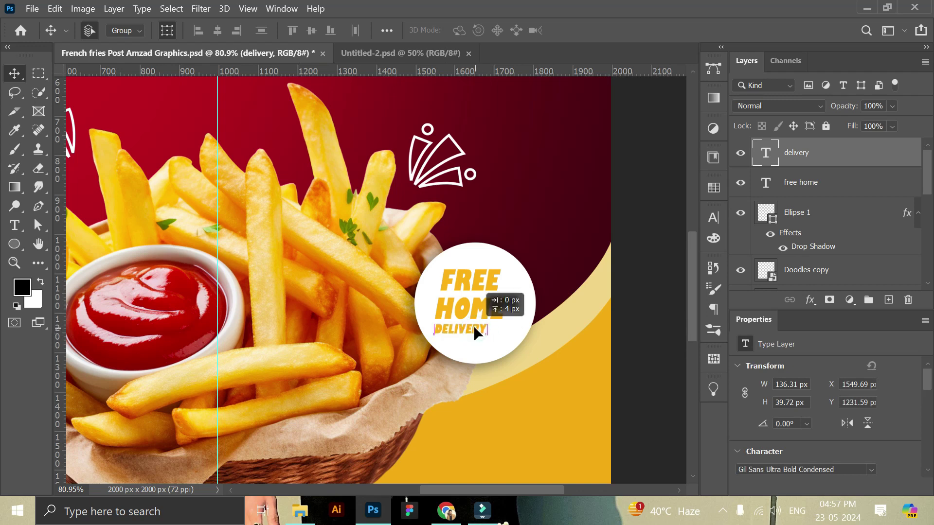
{"action": "key", "text": "ctrl+t"}
{"action": "left_click_drag", "start_coordinate": [487, 336], "coordinate": [497, 340]}
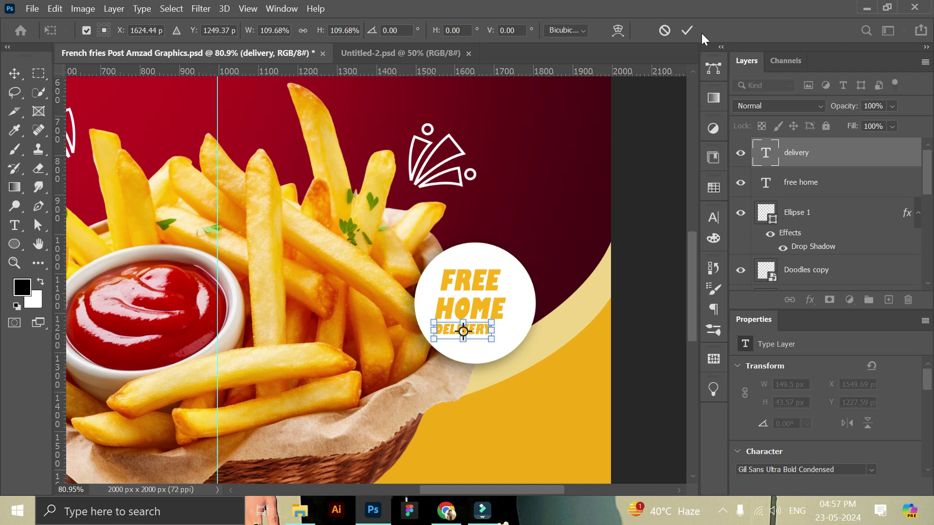
{"action": "left_click", "coordinate": [649, 306]}
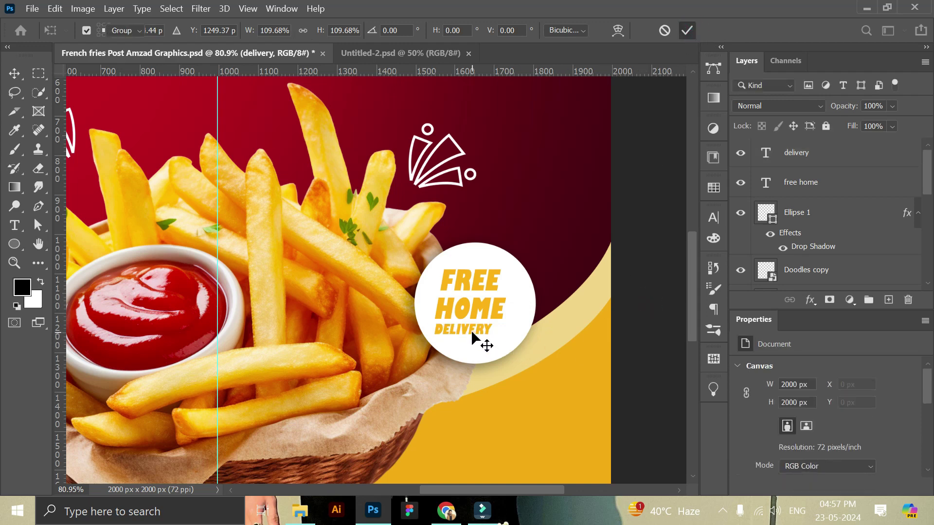
{"action": "left_click_drag", "start_coordinate": [471, 330], "coordinate": [475, 331]}
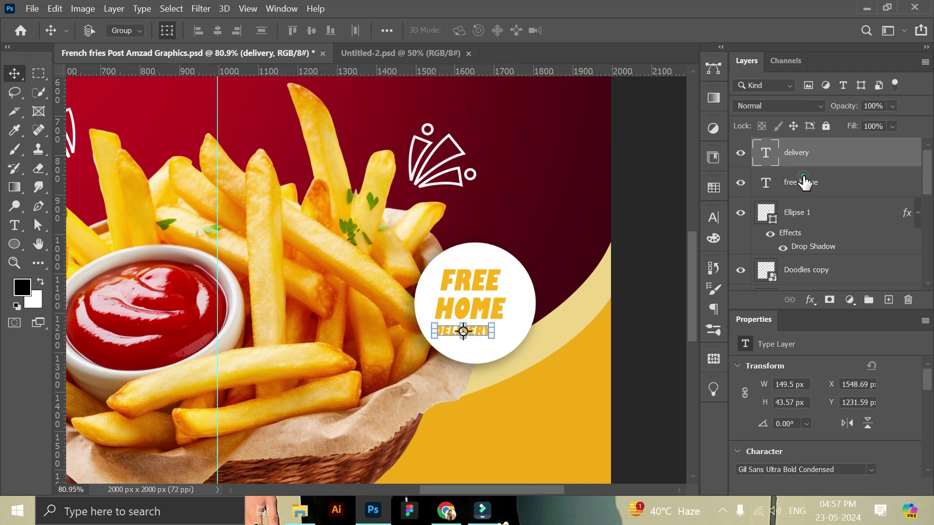
- Centre and enlarge both text layers, then align them horizontally to the white circle
{"action": "left_click", "coordinate": [803, 183], "text": "shift"}
{"action": "left_click", "coordinate": [217, 30]}
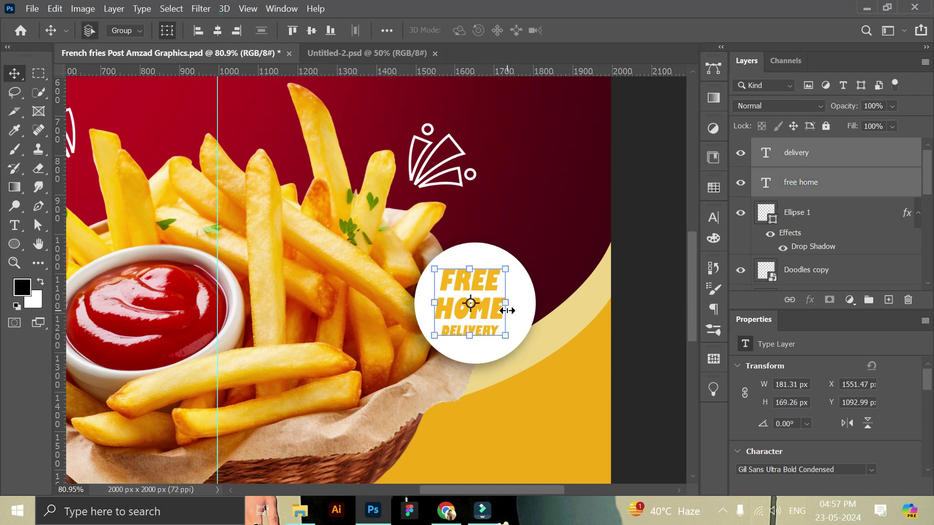
{"action": "mouse_move", "coordinate": [522, 351]}
{"action": "left_mouse_down"}
{"action": "mouse_move", "coordinate": [508, 333]}
{"action": "mouse_move", "coordinate": [520, 340]}
{"action": "left_mouse_up"}
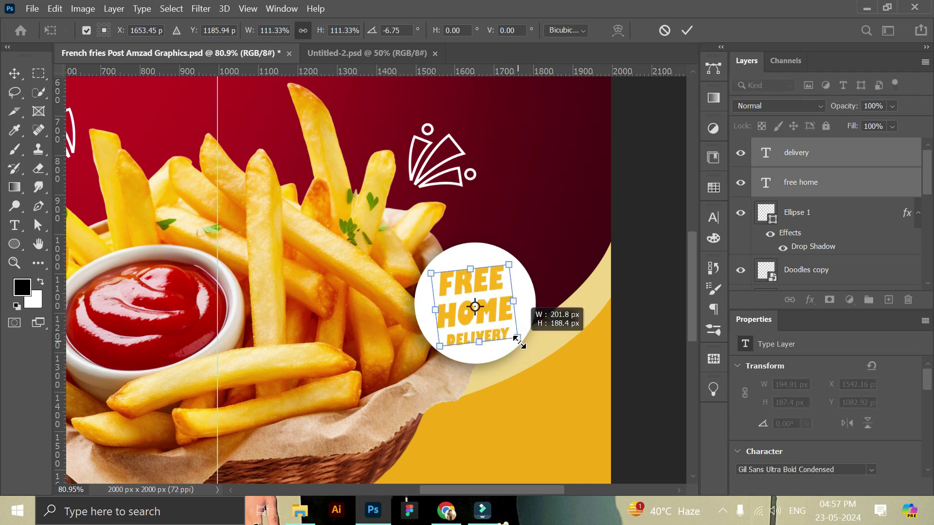
{"action": "left_click", "coordinate": [686, 31]}
{"action": "left_click", "coordinate": [475, 308]}
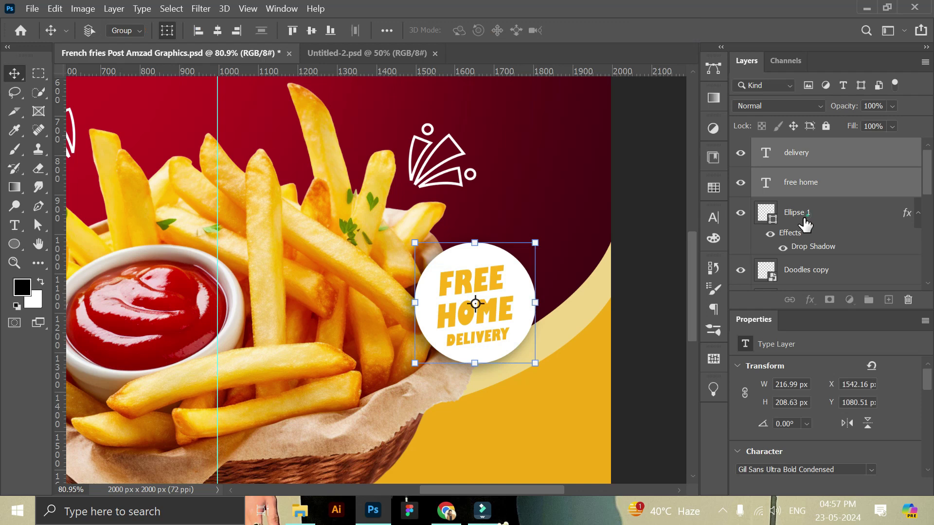
{"action": "left_click", "coordinate": [216, 32]}
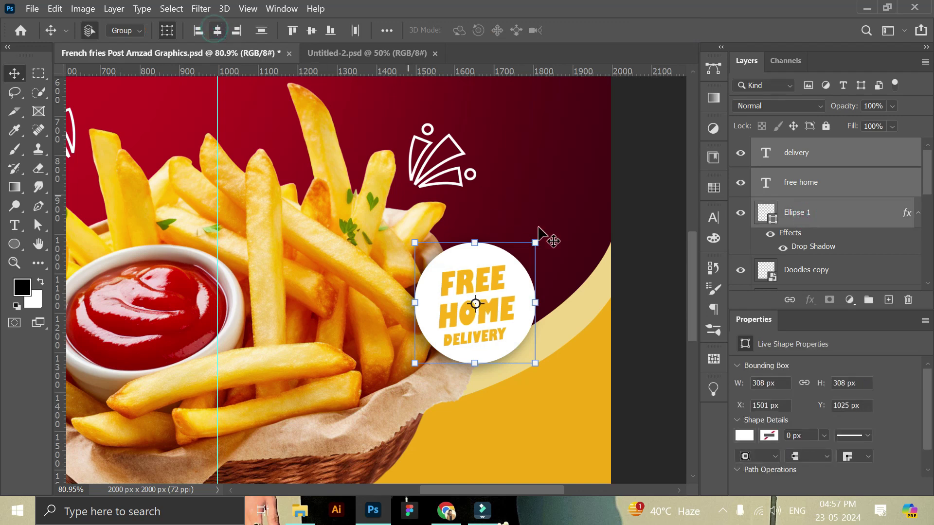
{"action": "left_click", "coordinate": [639, 263]}
- Sample dark maroon from the background as the FREE HOME text colour
{"action": "left_click", "coordinate": [502, 308]}
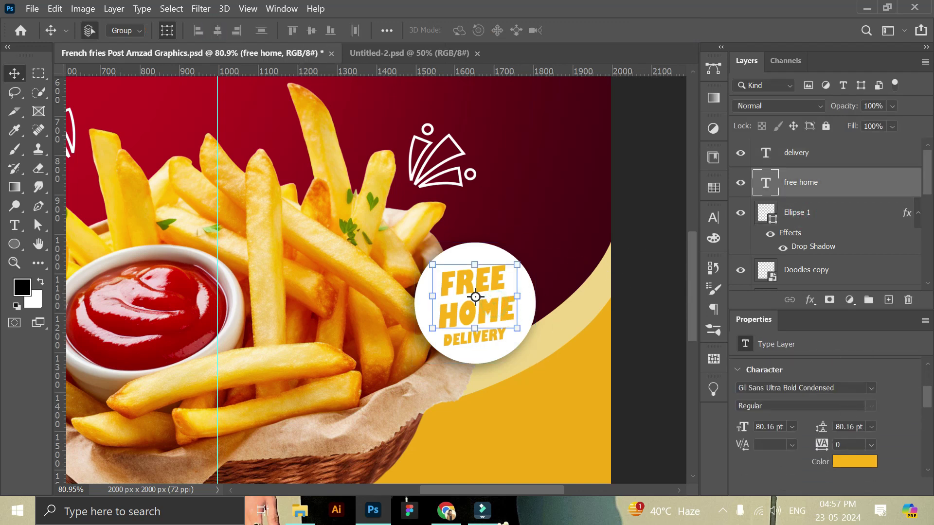
{"action": "left_click", "coordinate": [855, 461]}
{"action": "left_click", "coordinate": [591, 160]}
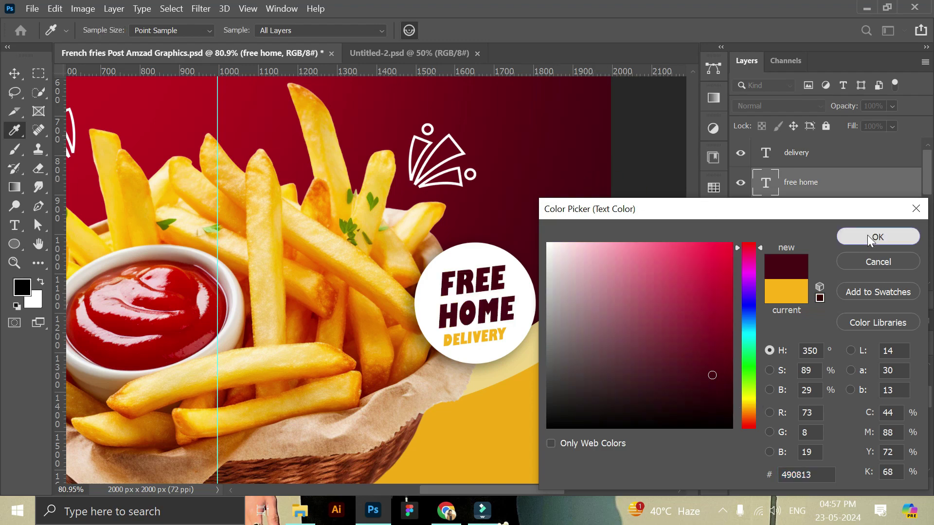
- Keep FREE dark maroon and recolour the word HOME bright red sampled from the ketchup
{"action": "left_click", "coordinate": [868, 237]}
{"action": "left_click_drag", "start_coordinate": [516, 308], "coordinate": [437, 311]}
{"action": "left_click", "coordinate": [583, 30]}
{"action": "left_click", "coordinate": [192, 328]}
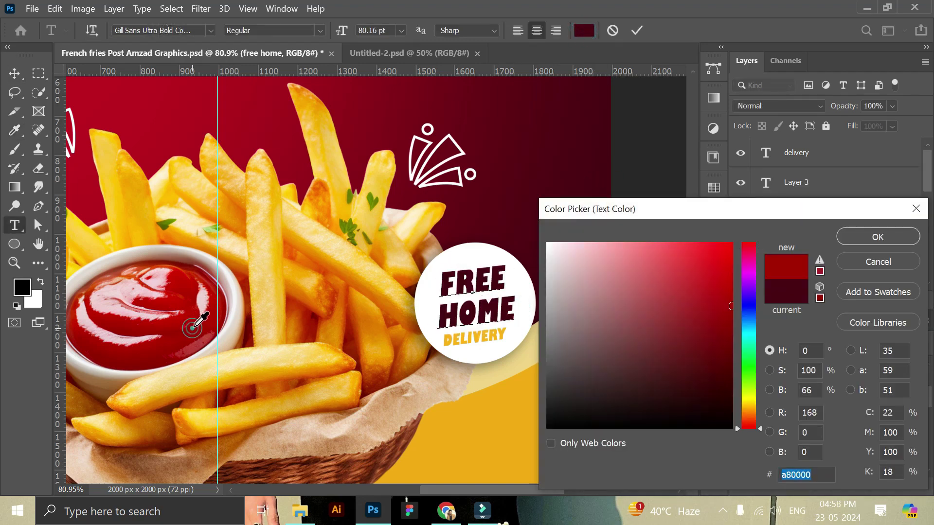
{"action": "left_click", "coordinate": [197, 315]}
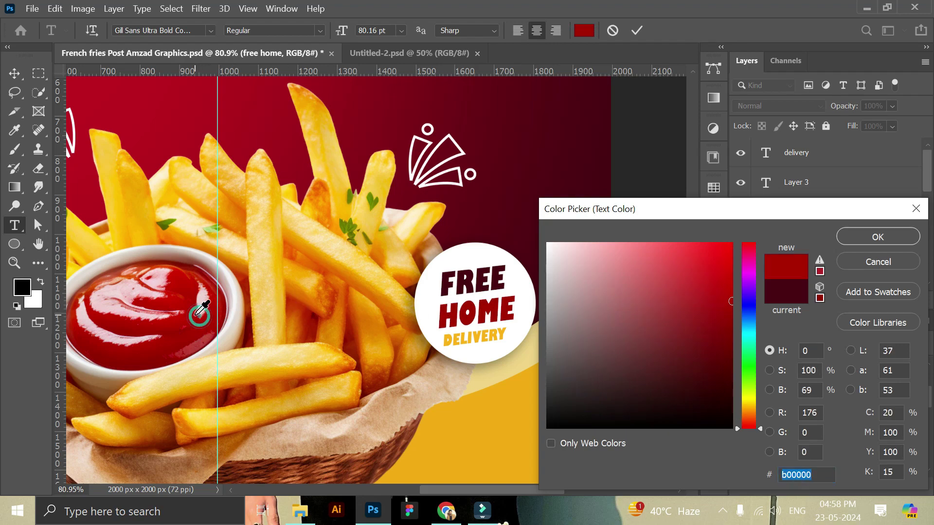
{"action": "left_click", "coordinate": [191, 314]}
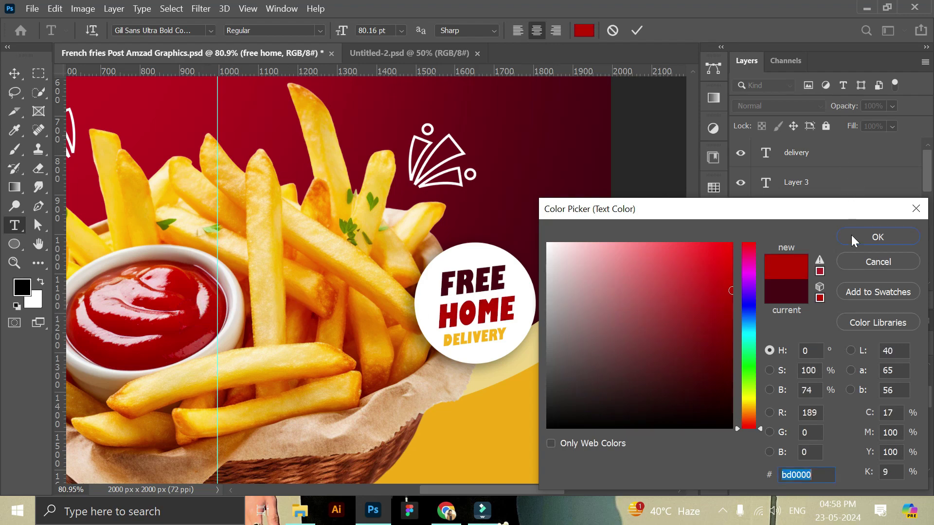
{"action": "left_click", "coordinate": [851, 238]}
{"action": "left_click", "coordinate": [635, 30]}
- Make the DELIVERY text dark maroon and delete the stray Layer 3
{"action": "key", "text": "v"}
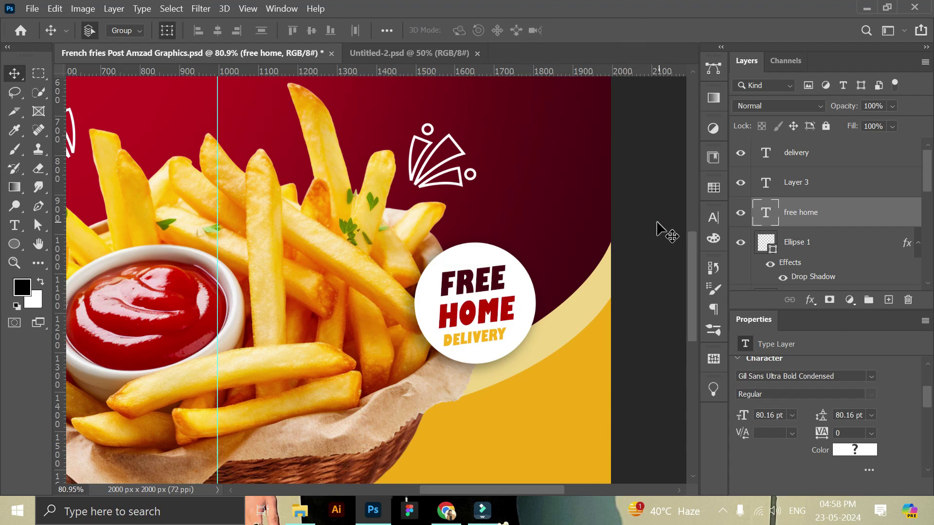
{"action": "left_click", "coordinate": [492, 340]}
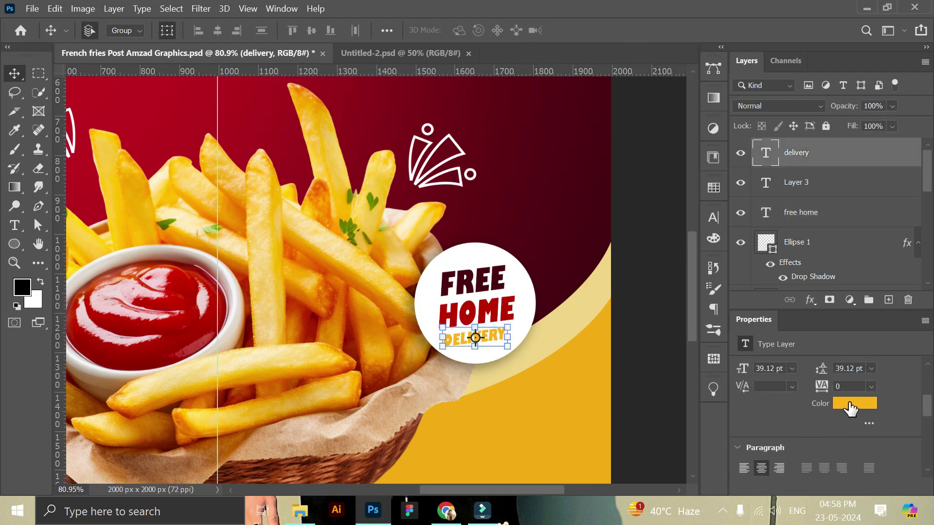
{"action": "left_click", "coordinate": [851, 410]}
{"action": "left_click", "coordinate": [588, 171]}
{"action": "left_click", "coordinate": [851, 236]}
{"action": "left_click", "coordinate": [819, 185]}
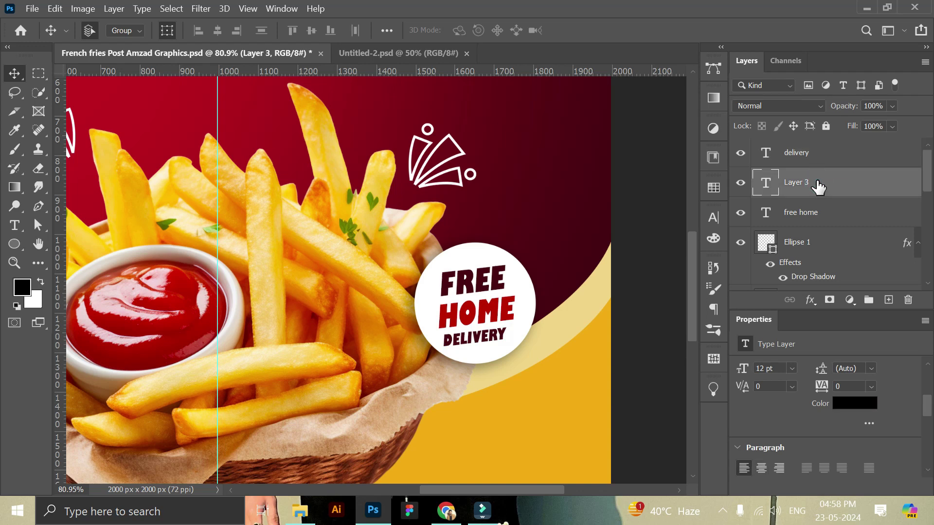
{"action": "left_click", "coordinate": [905, 301]}
- Centre the FREE HOME text horizontally within the white circle
{"action": "key", "text": "Return"}
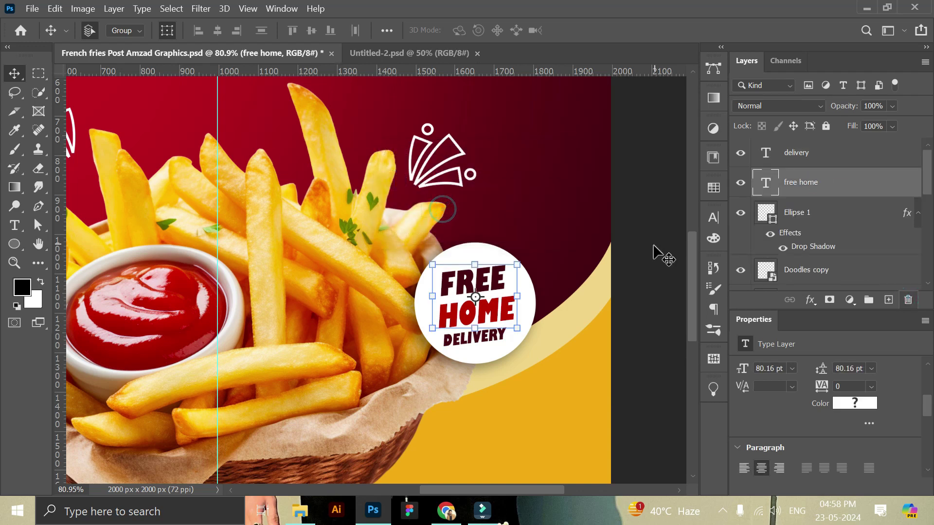
{"action": "left_click", "coordinate": [790, 156], "text": "ctrl"}
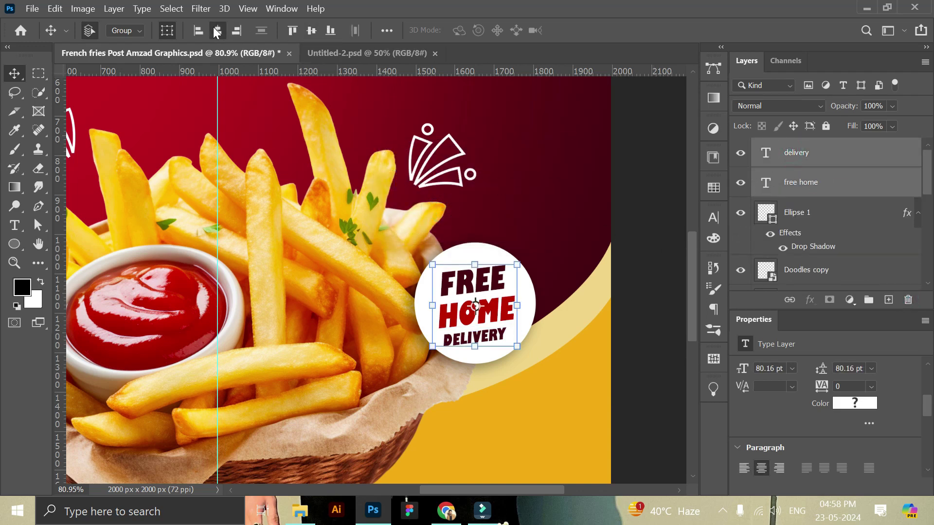
{"action": "left_click", "coordinate": [800, 213], "text": "ctrl"}
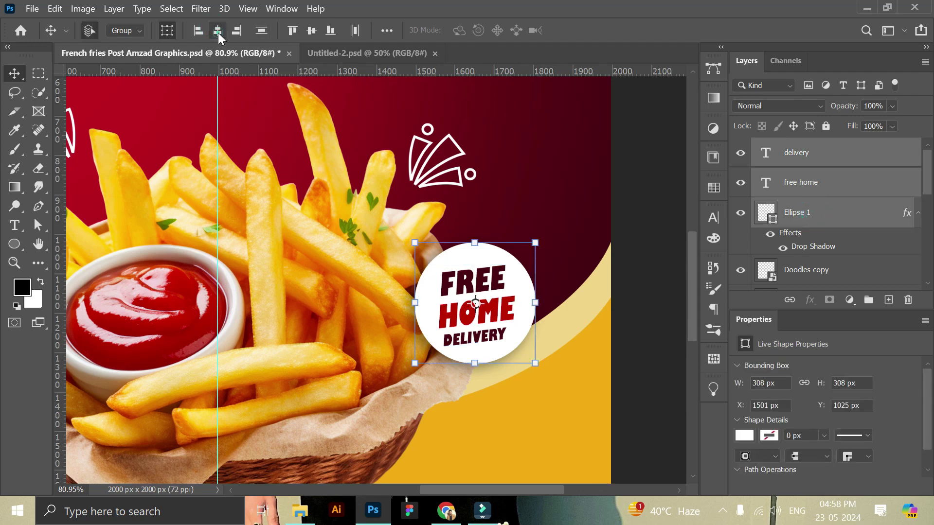
{"action": "left_click", "coordinate": [801, 182]}
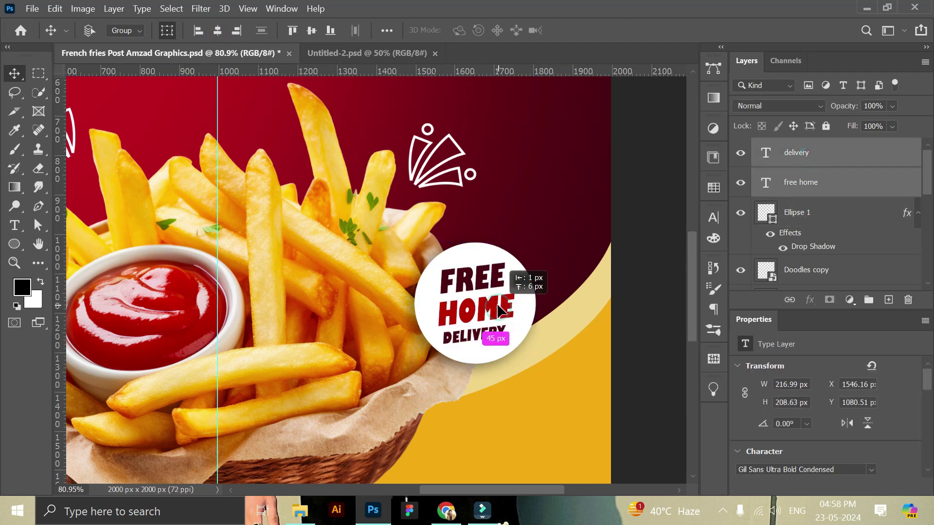
{"action": "left_click", "coordinate": [809, 214], "text": "ctrl"}
{"action": "left_click", "coordinate": [217, 31]}
- Shrink and straighten both badge text layers slightly with Ctrl+T
{"action": "left_click", "coordinate": [14, 264]}
{"action": "mouse_move", "coordinate": [527, 359]}
{"action": "left_mouse_down"}
{"action": "mouse_move", "coordinate": [482, 336]}
{"action": "mouse_move", "coordinate": [518, 356]}
{"action": "left_mouse_up"}
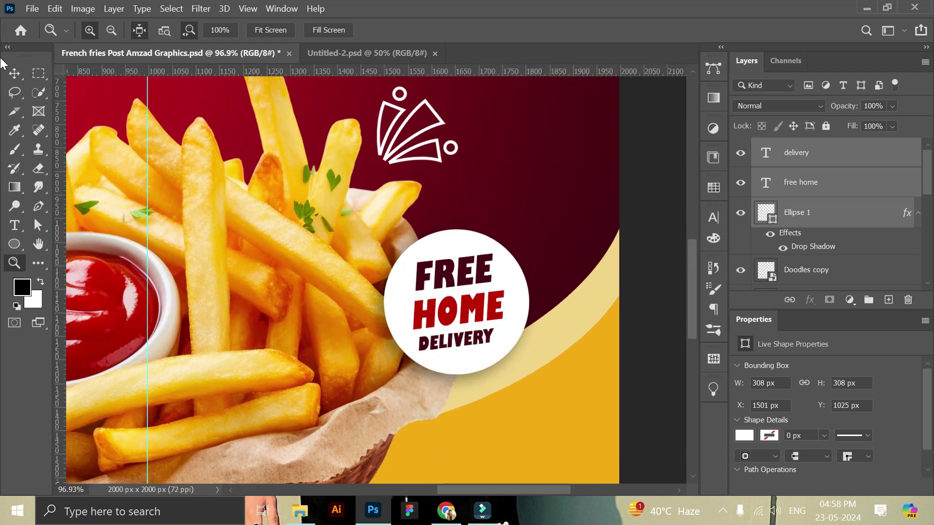
{"action": "left_click", "coordinate": [14, 73]}
{"action": "left_click", "coordinate": [819, 187]}
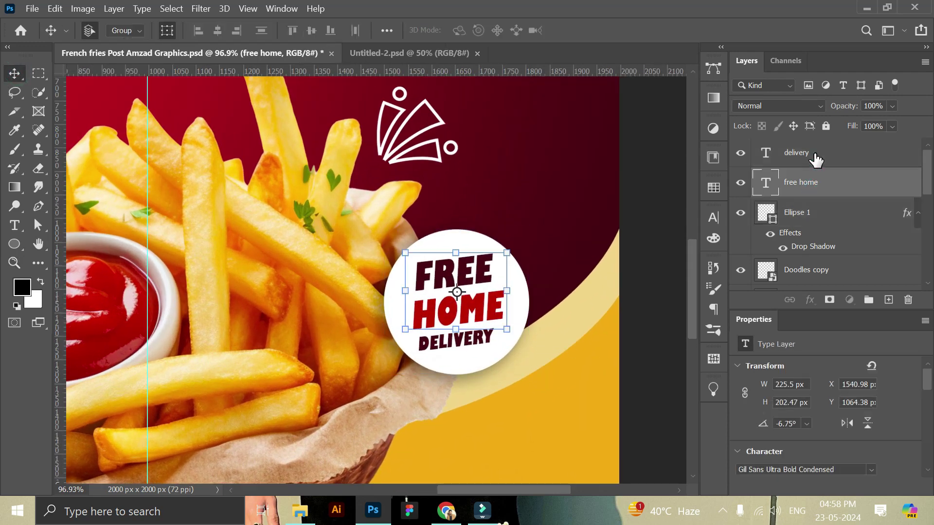
{"action": "left_click", "coordinate": [814, 152], "text": "shift"}
{"action": "key", "text": "ctrl+t"}
{"action": "left_click_drag", "start_coordinate": [508, 351], "coordinate": [489, 328]}
{"action": "left_click", "coordinate": [686, 30]}
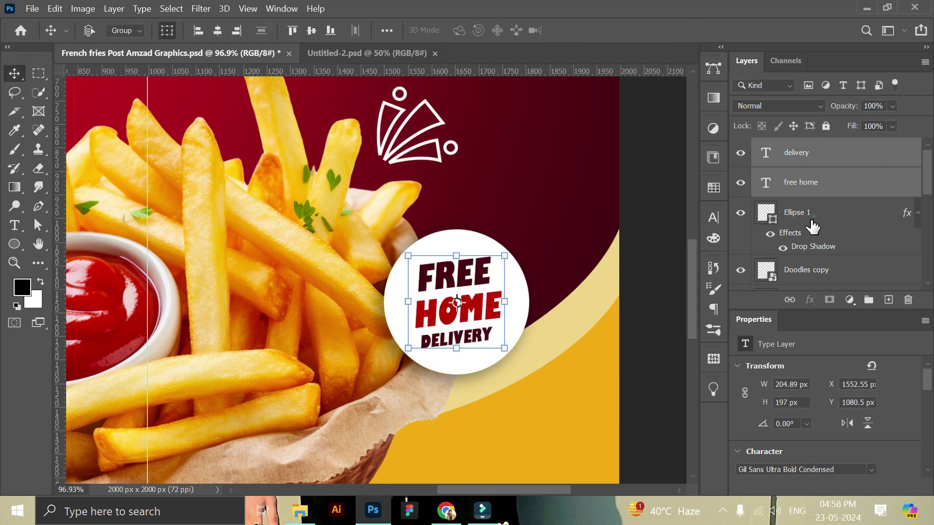
{"action": "left_click", "coordinate": [813, 215]}
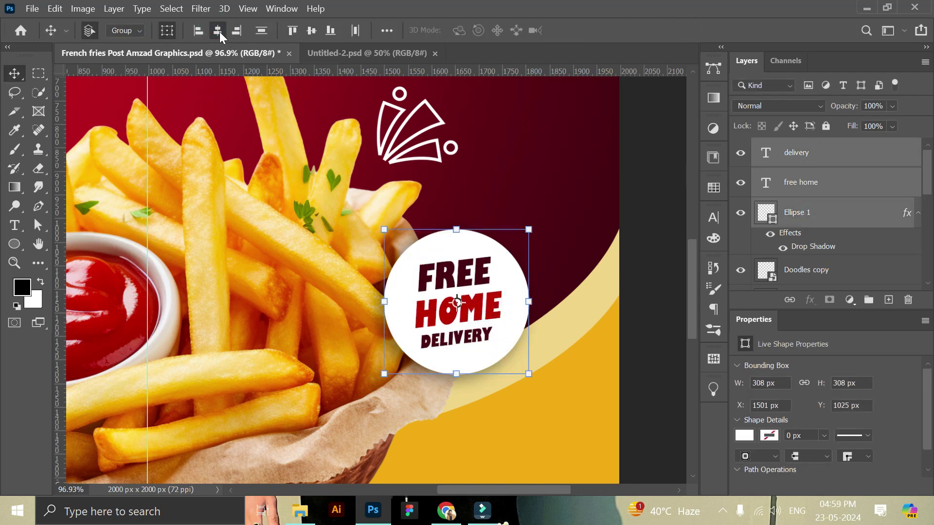
{"action": "left_click", "coordinate": [657, 271]}
- Zoom out to the whole poster and drag green leaf.png from File Explorer onto it
{"action": "key", "text": "z"}
{"action": "mouse_move", "coordinate": [611, 262]}
{"action": "left_mouse_down"}
{"action": "mouse_move", "coordinate": [574, 256]}
{"action": "mouse_move", "coordinate": [572, 279]}
{"action": "left_mouse_up"}
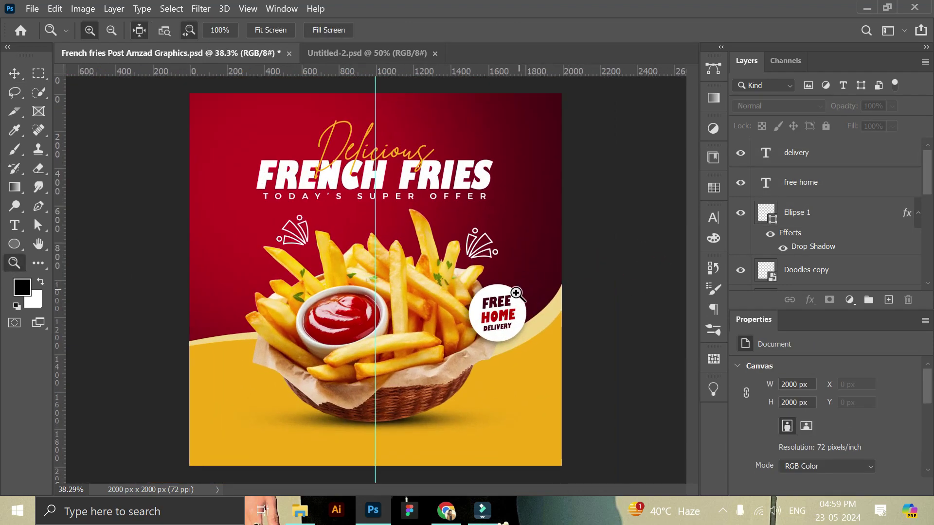
{"action": "left_click_drag", "start_coordinate": [518, 291], "coordinate": [514, 368]}
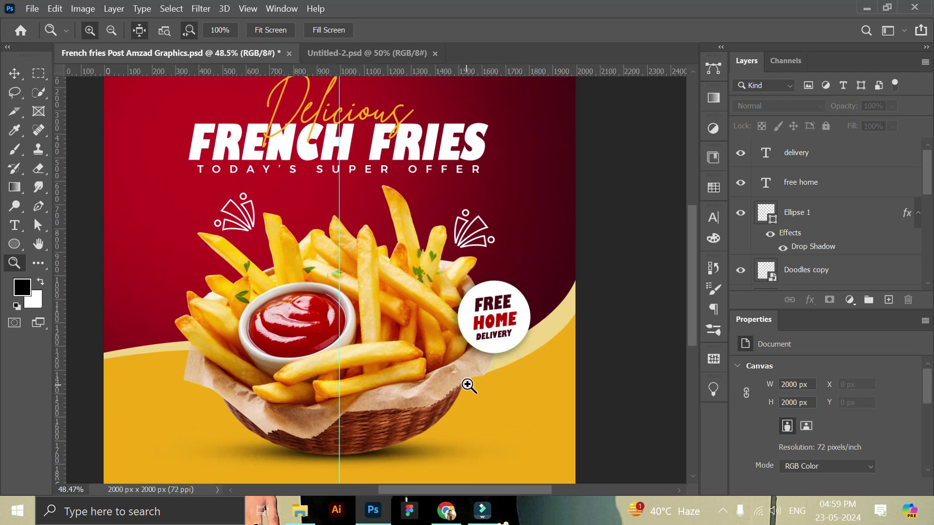
{"action": "scroll", "coordinate": [467, 386], "scroll_direction": "down", "scroll_amount": 2}
{"action": "left_click_drag", "start_coordinate": [462, 375], "coordinate": [424, 342]}
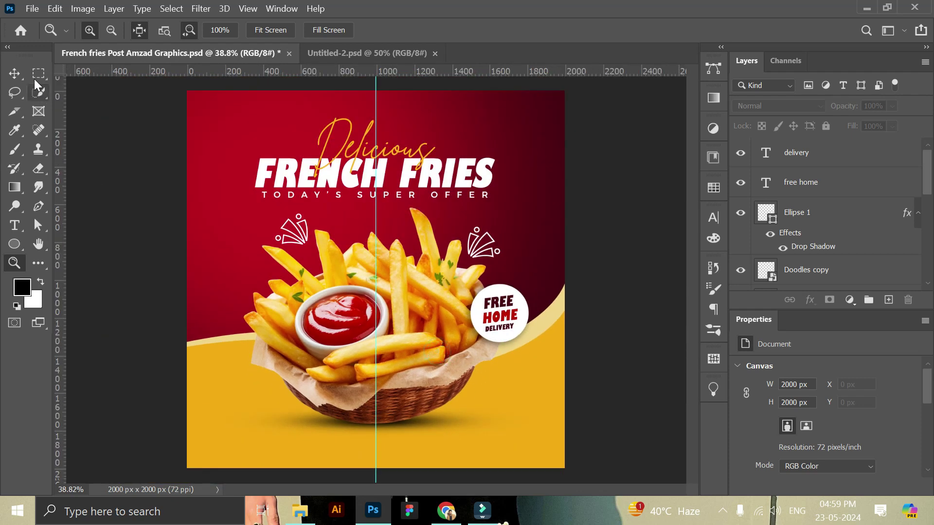
{"action": "key", "text": "v"}
{"action": "left_click", "coordinate": [300, 511]}
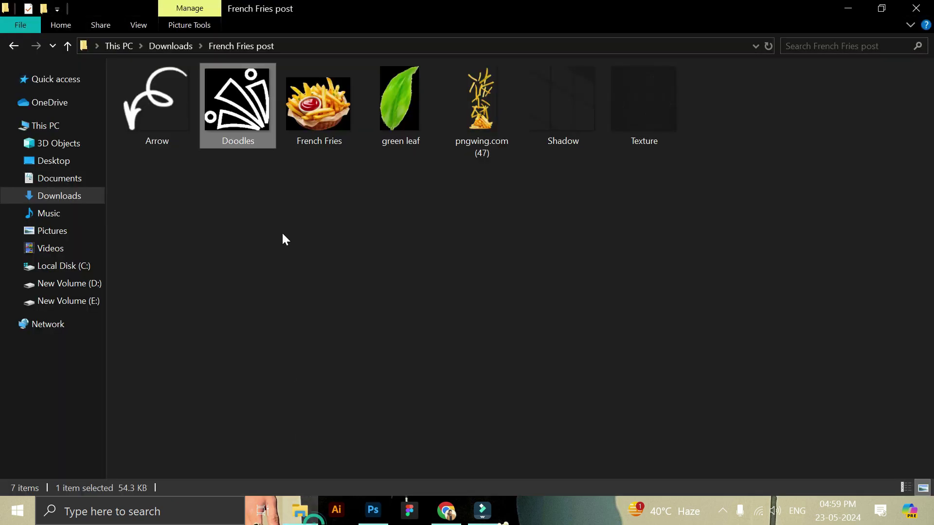
{"action": "mouse_move", "coordinate": [399, 119]}
{"action": "left_mouse_down"}
{"action": "mouse_move", "coordinate": [390, 511]}
{"action": "mouse_move", "coordinate": [559, 278]}
{"action": "left_mouse_up"}
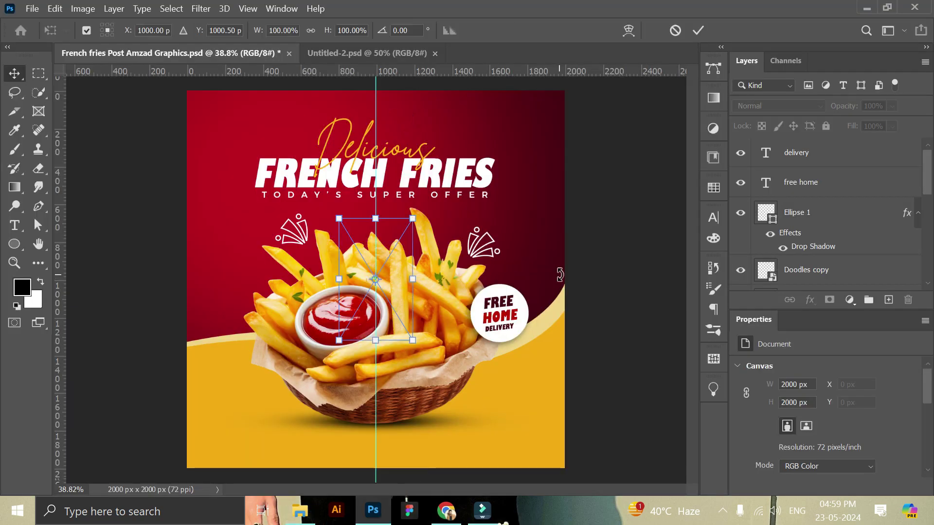
- Place the green leaf in the top-right corner, scaled to about 78%
{"action": "left_click", "coordinate": [698, 30]}
{"action": "left_click_drag", "start_coordinate": [392, 267], "coordinate": [575, 103]}
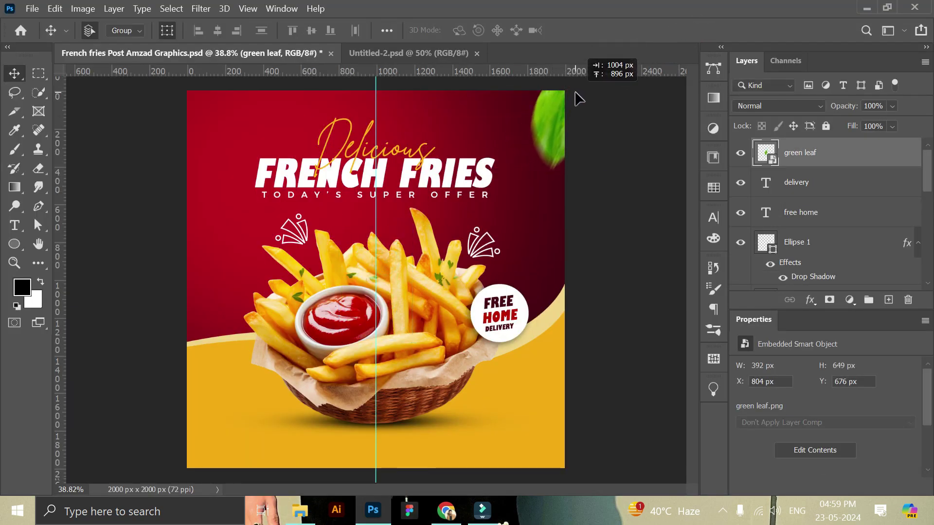
{"action": "left_click_drag", "start_coordinate": [576, 104], "coordinate": [580, 103]}
{"action": "mouse_move", "coordinate": [608, 168]}
{"action": "left_mouse_down"}
{"action": "mouse_move", "coordinate": [591, 144]}
{"action": "mouse_move", "coordinate": [560, 135]}
{"action": "left_mouse_up"}
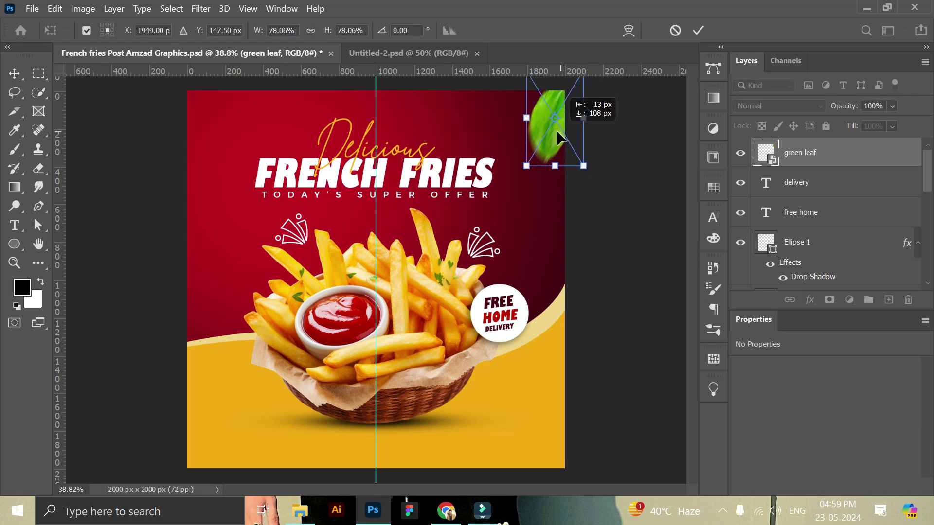
{"action": "left_click_drag", "start_coordinate": [560, 135], "coordinate": [555, 126]}
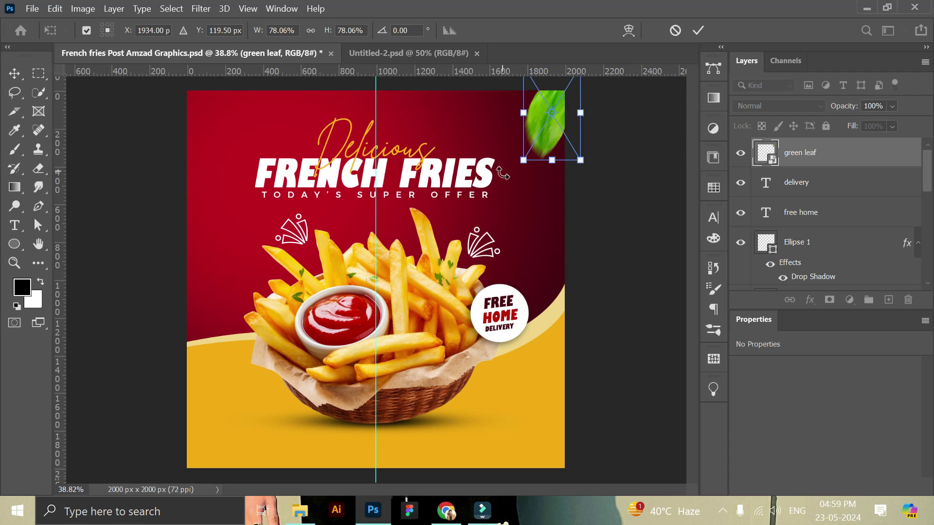
{"action": "left_click", "coordinate": [698, 30]}
{"action": "left_click_drag", "start_coordinate": [553, 135], "coordinate": [549, 136]}
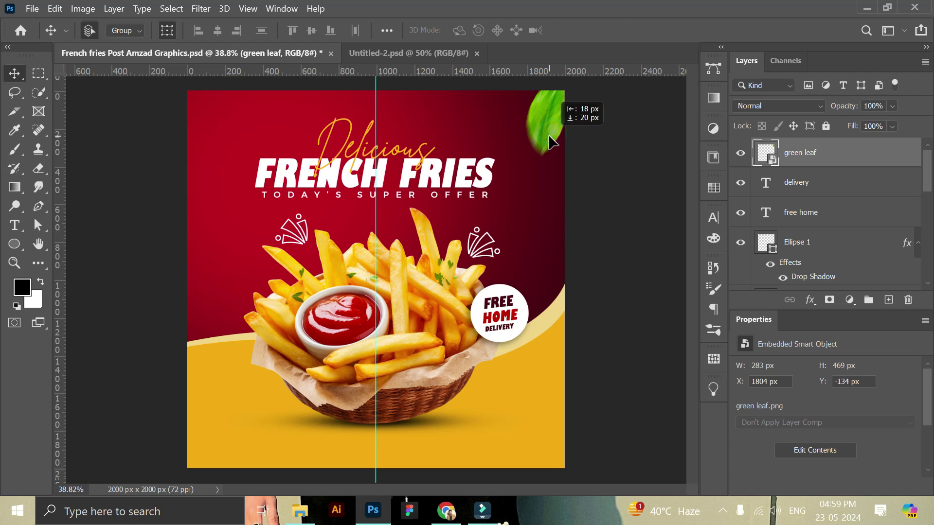
{"action": "left_click_drag", "start_coordinate": [550, 141], "coordinate": [551, 141]}
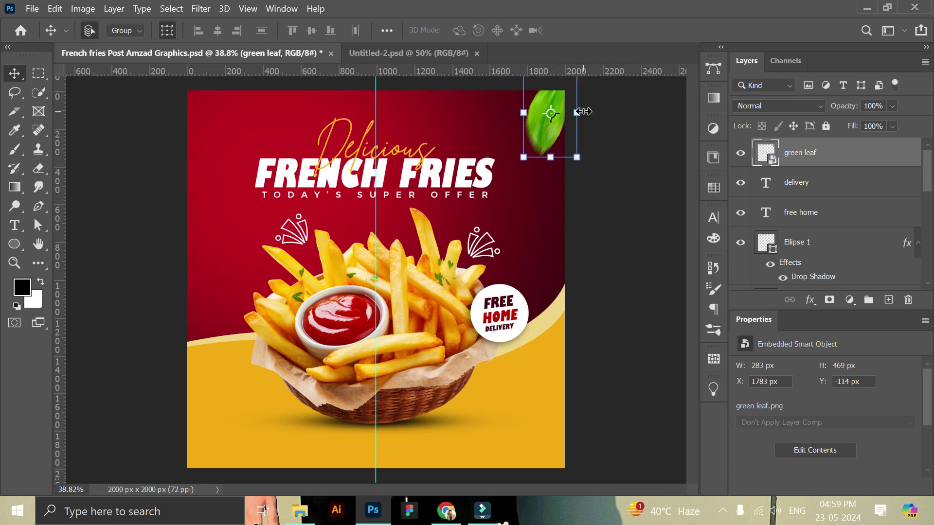
{"action": "left_click_drag", "start_coordinate": [584, 111], "coordinate": [592, 110]}
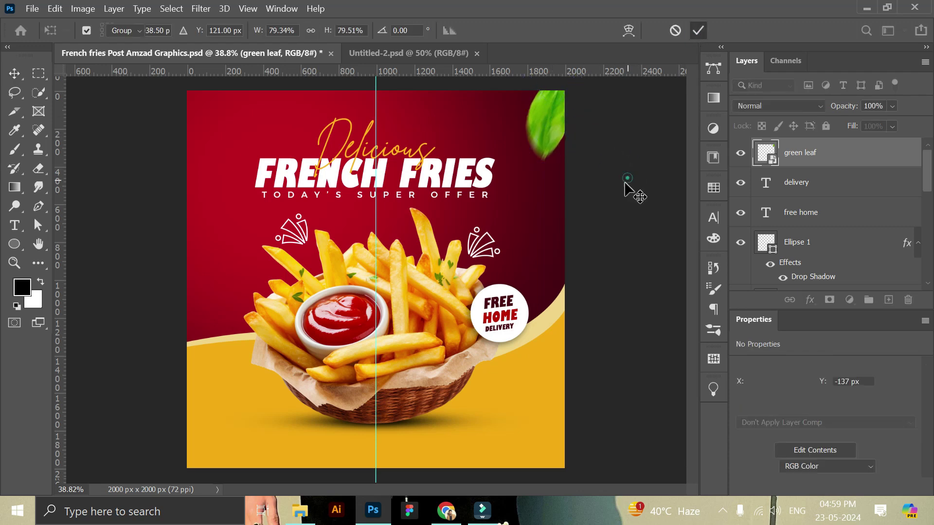
{"action": "left_click", "coordinate": [627, 181]}
- Duplicate the leaf layer and move the copy to the poster's left side
{"action": "left_click", "coordinate": [554, 125]}
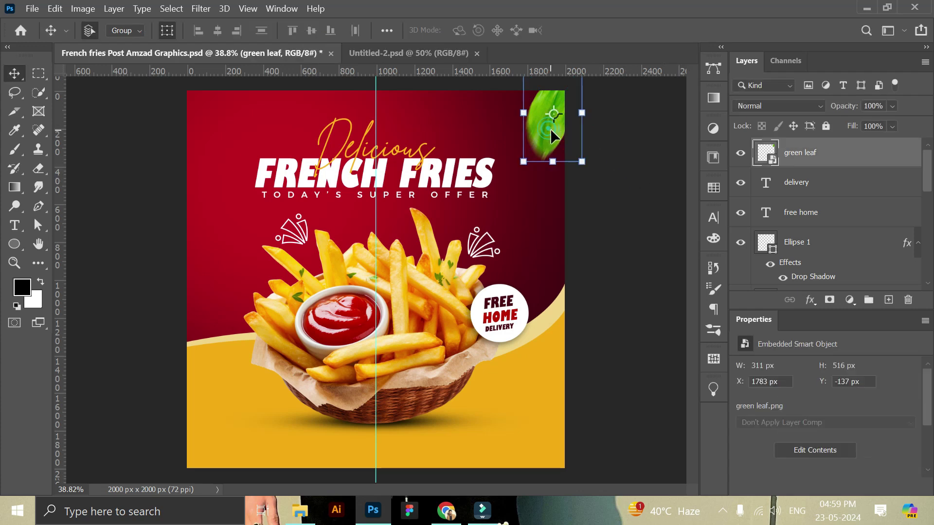
{"action": "left_click_drag", "start_coordinate": [844, 154], "coordinate": [887, 297]}
{"action": "mouse_move", "coordinate": [535, 154]}
{"action": "left_mouse_down"}
{"action": "mouse_move", "coordinate": [374, 306]}
{"action": "mouse_move", "coordinate": [222, 269]}
{"action": "left_mouse_up"}
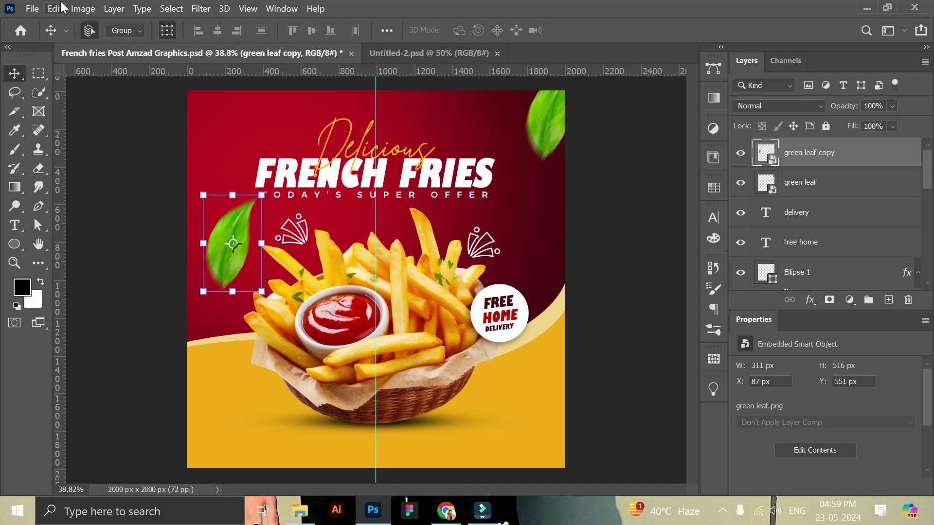
- Flip the leaf copy horizontally, then shrink and tilt it beside the doodle
{"action": "left_click", "coordinate": [62, 7]}
{"action": "left_click", "coordinate": [298, 304]}
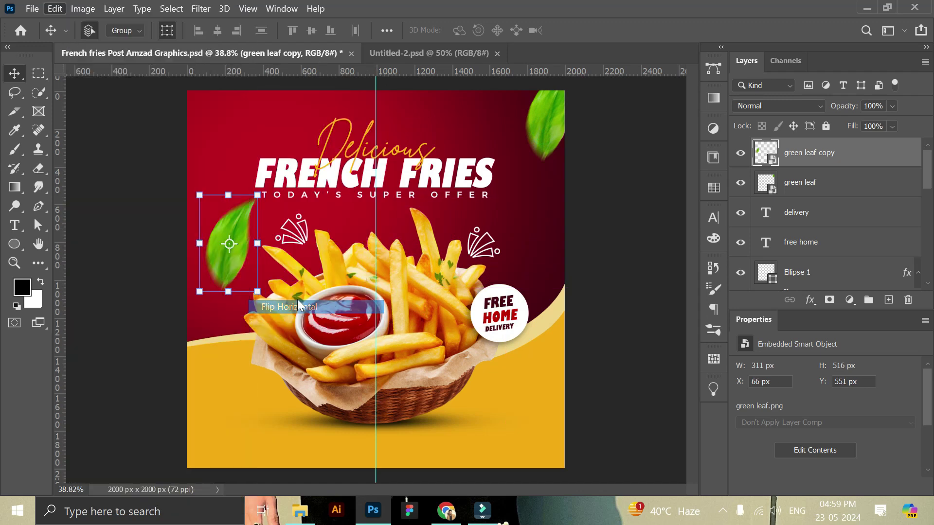
{"action": "left_click_drag", "start_coordinate": [263, 188], "coordinate": [209, 266]}
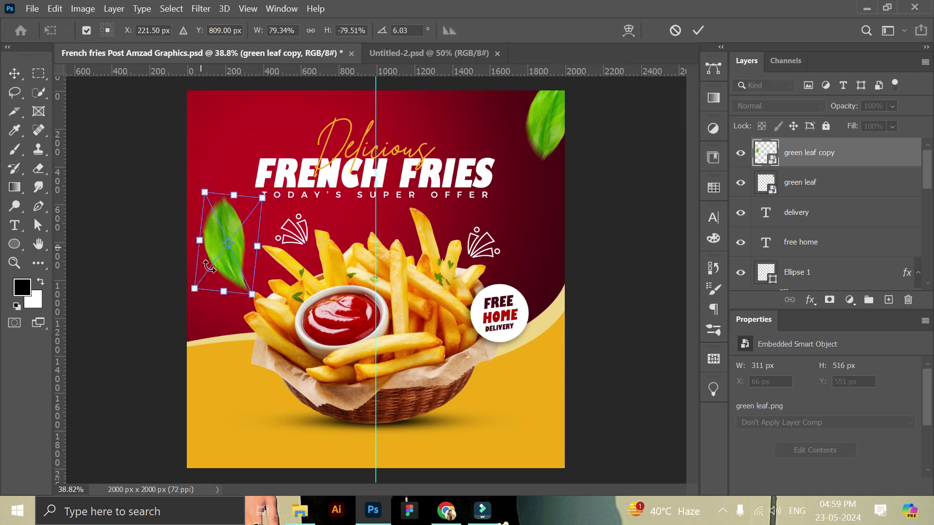
{"action": "mouse_move", "coordinate": [262, 198]}
{"action": "left_mouse_down"}
{"action": "mouse_move", "coordinate": [226, 251]}
{"action": "mouse_move", "coordinate": [254, 242]}
{"action": "mouse_move", "coordinate": [254, 254]}
{"action": "left_mouse_up"}
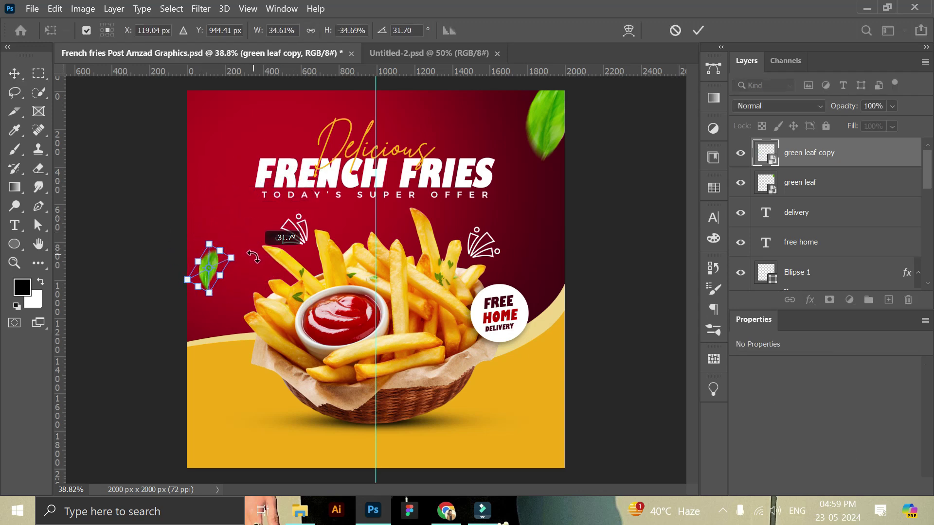
{"action": "left_click", "coordinate": [699, 30]}
{"action": "mouse_move", "coordinate": [222, 254]}
{"action": "left_mouse_down"}
{"action": "mouse_move", "coordinate": [246, 226]}
{"action": "mouse_move", "coordinate": [258, 235]}
{"action": "left_mouse_up"}
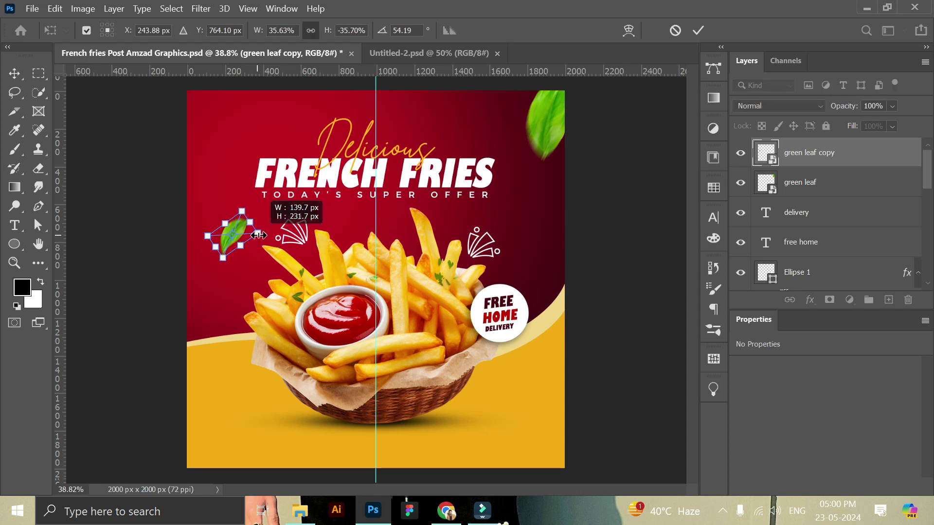
{"action": "left_click_drag", "start_coordinate": [258, 236], "coordinate": [261, 234]}
{"action": "left_click", "coordinate": [699, 30]}
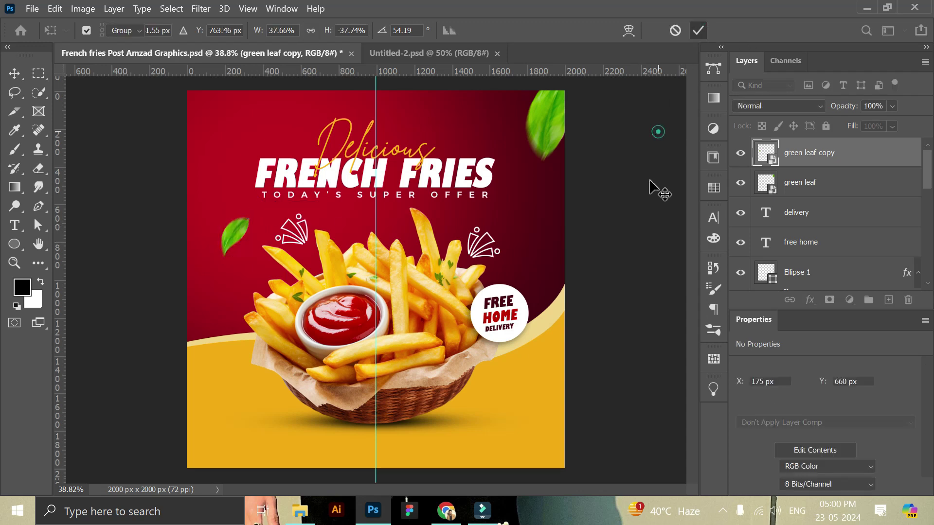
- Fine-tune the small leaf's position and tilt, then duplicate its layer
{"action": "left_click", "coordinate": [657, 187]}
{"action": "left_click", "coordinate": [240, 229]}
{"action": "left_click_drag", "start_coordinate": [240, 228], "coordinate": [247, 222]}
{"action": "key", "text": "ctrl+t"}
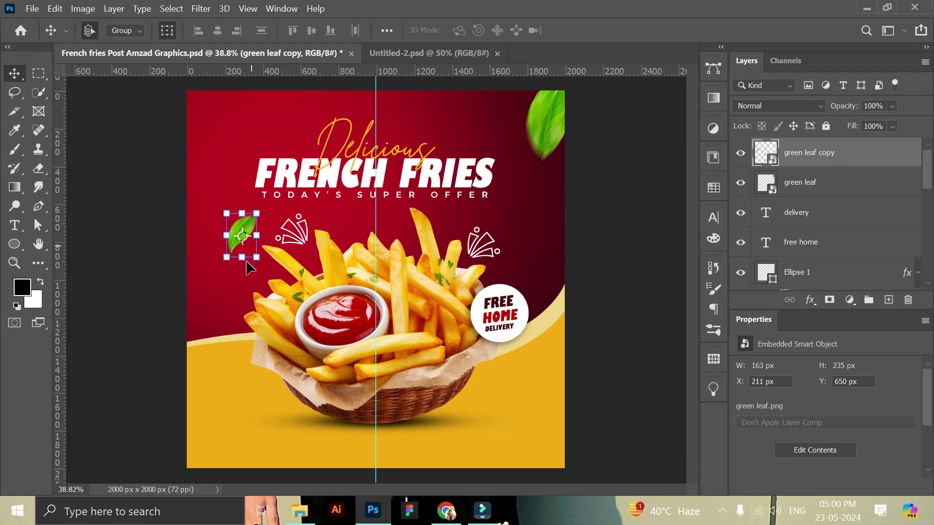
{"action": "left_click_drag", "start_coordinate": [236, 261], "coordinate": [226, 259]}
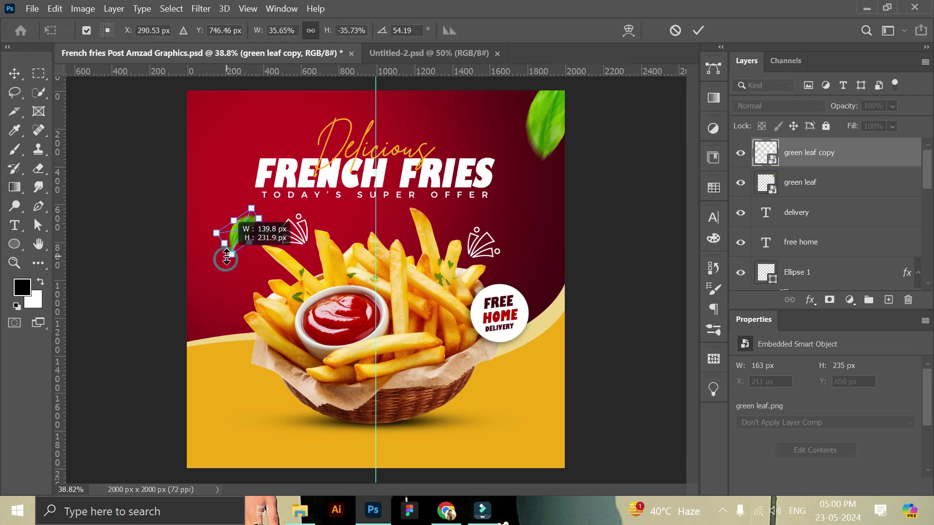
{"action": "left_click", "coordinate": [698, 31]}
{"action": "left_click", "coordinate": [643, 192]}
{"action": "left_click_drag", "start_coordinate": [816, 155], "coordinate": [889, 300]}
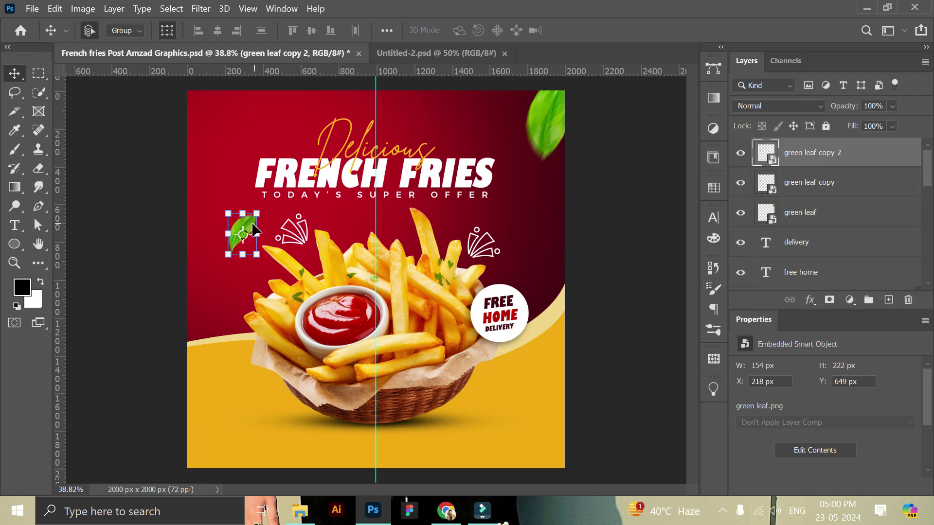
- Move the third leaf below right of the basket and flip it horizontally
{"action": "left_click_drag", "start_coordinate": [255, 228], "coordinate": [520, 402]}
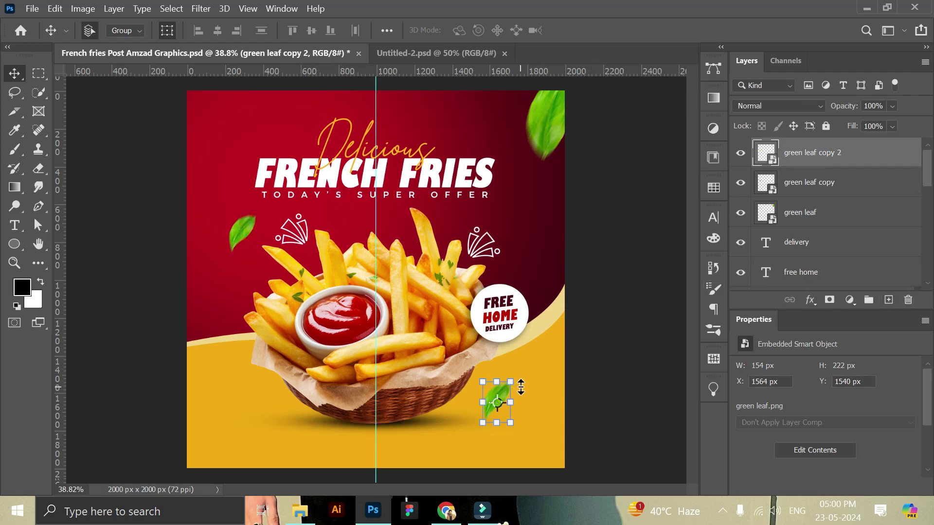
{"action": "left_click", "coordinate": [55, 8]}
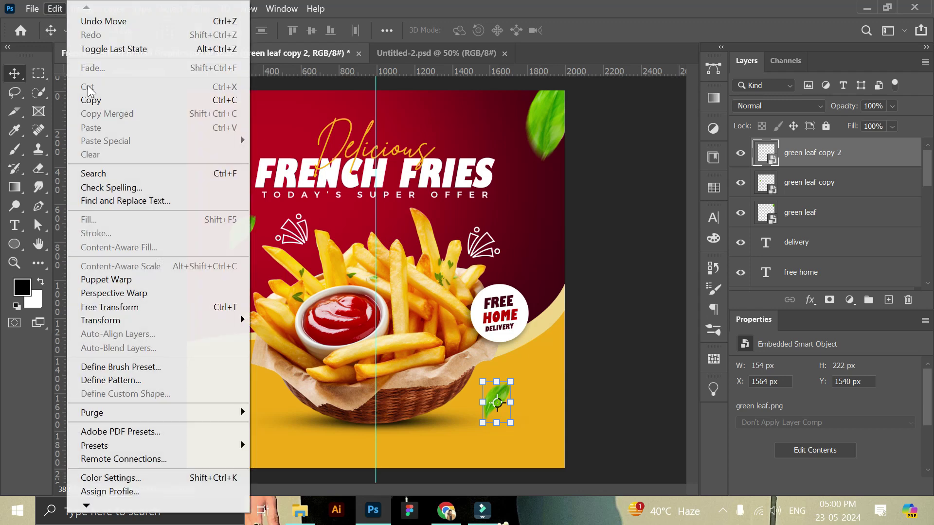
{"action": "left_click", "coordinate": [303, 309]}
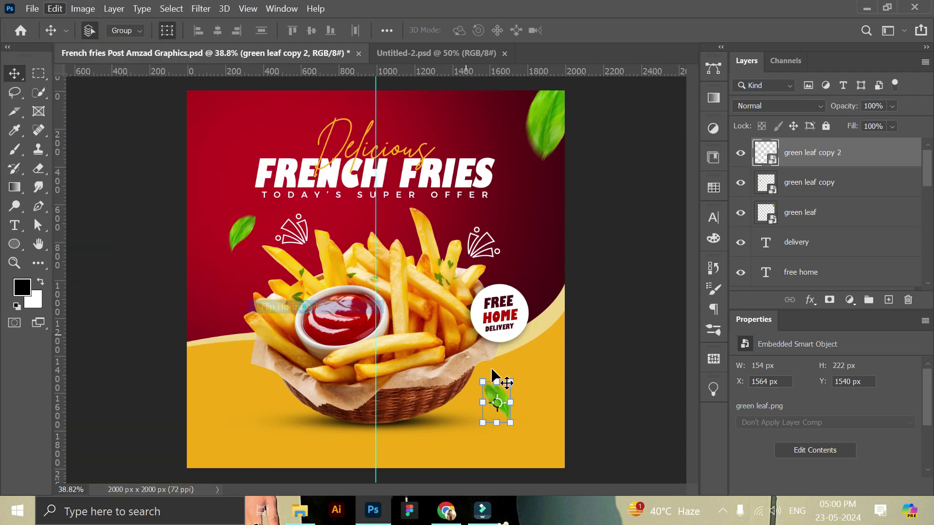
- Rotate and resize the third leaf with Free Transform and commit it
{"action": "key", "text": "ctrl+t"}
{"action": "mouse_move", "coordinate": [515, 378]}
{"action": "left_mouse_down"}
{"action": "mouse_move", "coordinate": [524, 382]}
{"action": "mouse_move", "coordinate": [516, 405]}
{"action": "left_mouse_up"}
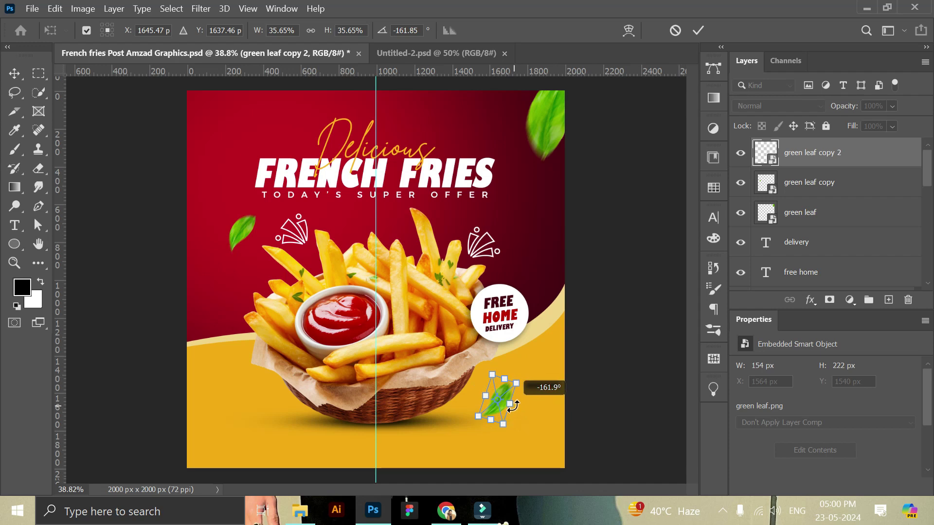
{"action": "left_click_drag", "start_coordinate": [513, 406], "coordinate": [515, 401]}
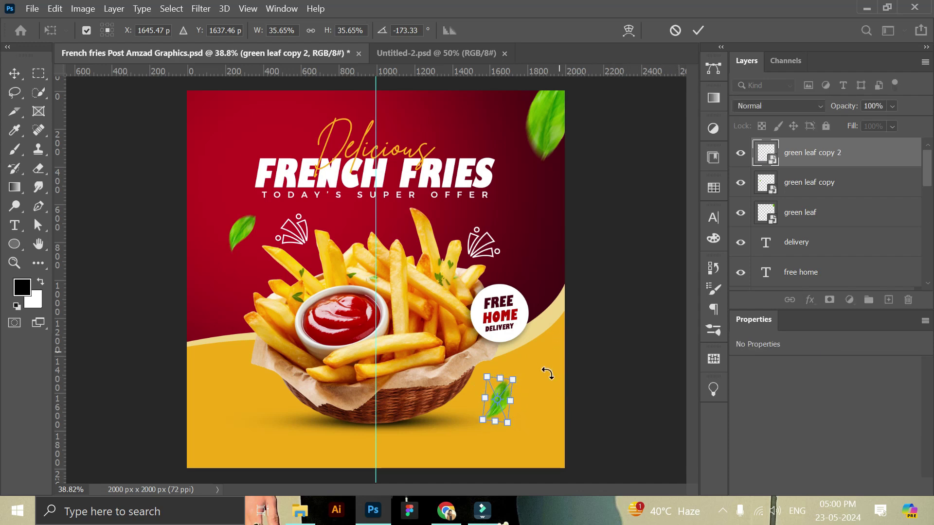
{"action": "left_click_drag", "start_coordinate": [516, 378], "coordinate": [535, 373]}
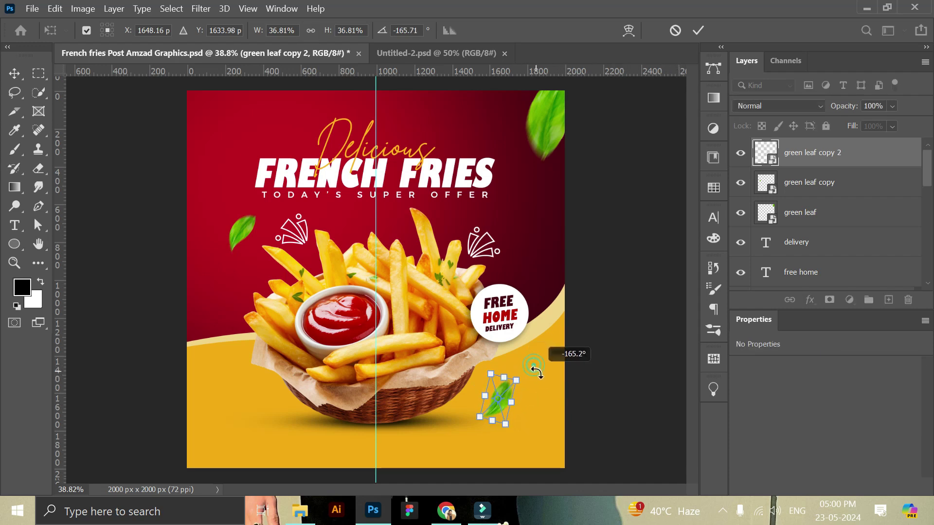
{"action": "left_click", "coordinate": [700, 30]}
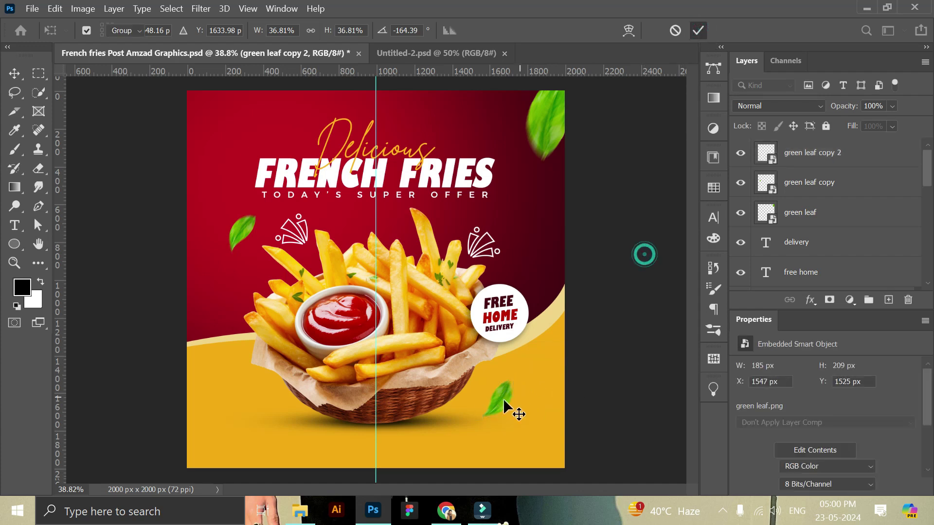
- Dismiss the error, nudge the leaf up beside the basket, and deselect all layers
{"action": "left_click", "coordinate": [502, 394]}
{"action": "left_click", "coordinate": [523, 211]}
{"action": "left_click_drag", "start_coordinate": [507, 389], "coordinate": [506, 384]}
{"action": "left_click", "coordinate": [637, 324]}
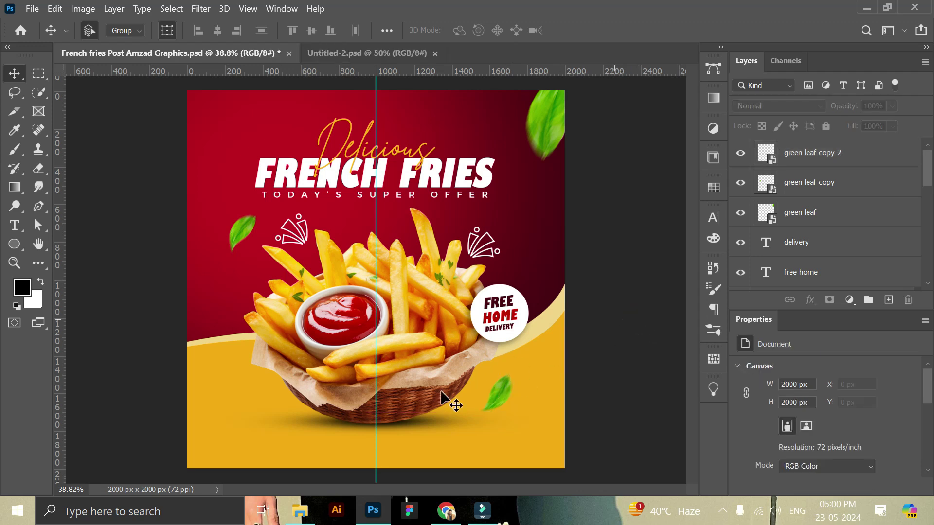
{"action": "left_click", "coordinate": [300, 509]}
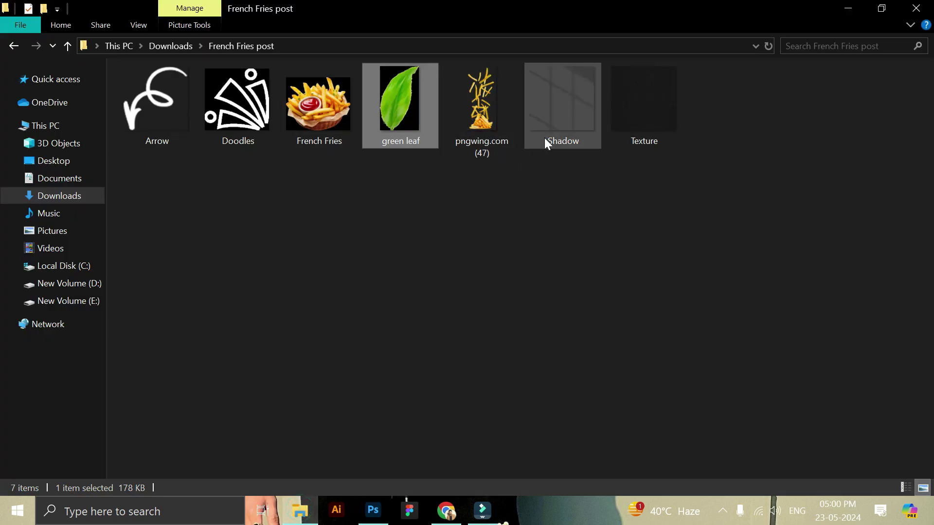
- Place the Texture image near the background layers with Darker Color blending
{"action": "left_click_drag", "start_coordinate": [643, 107], "coordinate": [424, 326]}
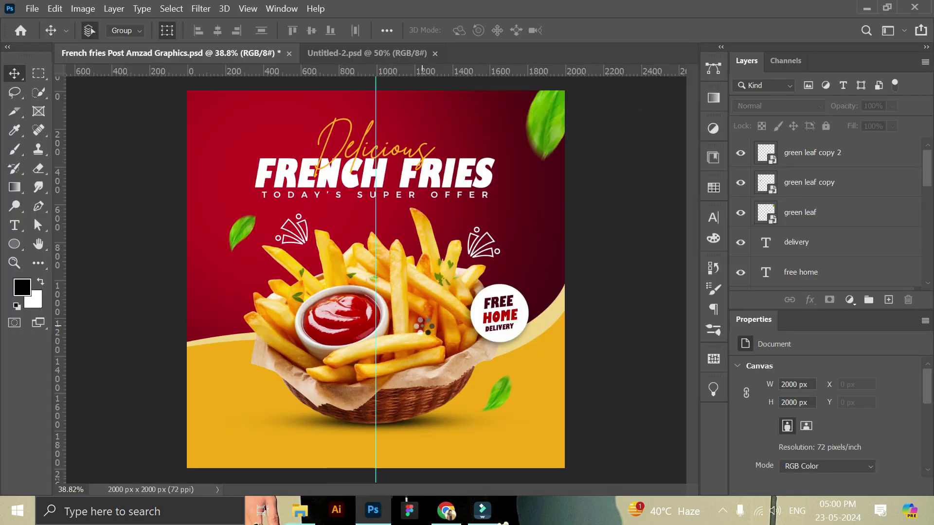
{"action": "key", "text": "Return"}
{"action": "mouse_move", "coordinate": [793, 161]}
{"action": "left_mouse_down"}
{"action": "mouse_move", "coordinate": [818, 386]}
{"action": "mouse_move", "coordinate": [786, 246]}
{"action": "left_mouse_up"}
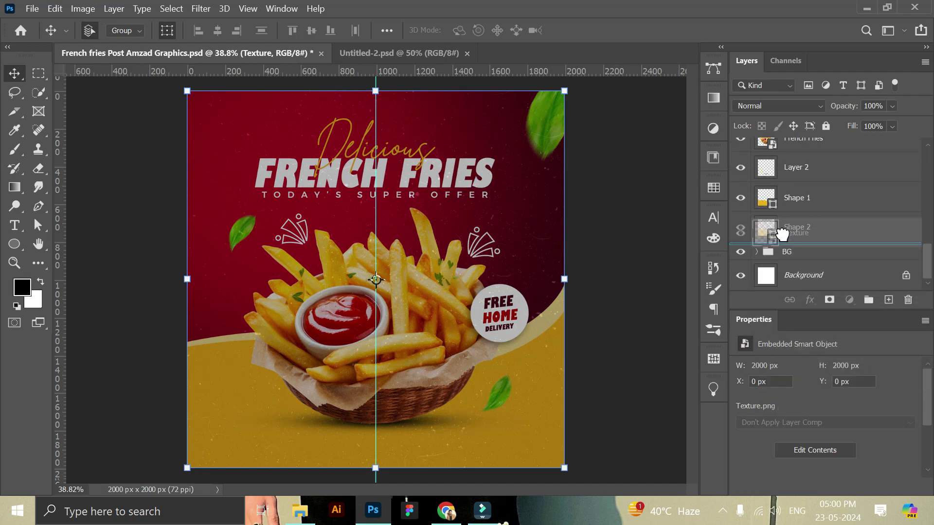
{"action": "left_click", "coordinate": [783, 106]}
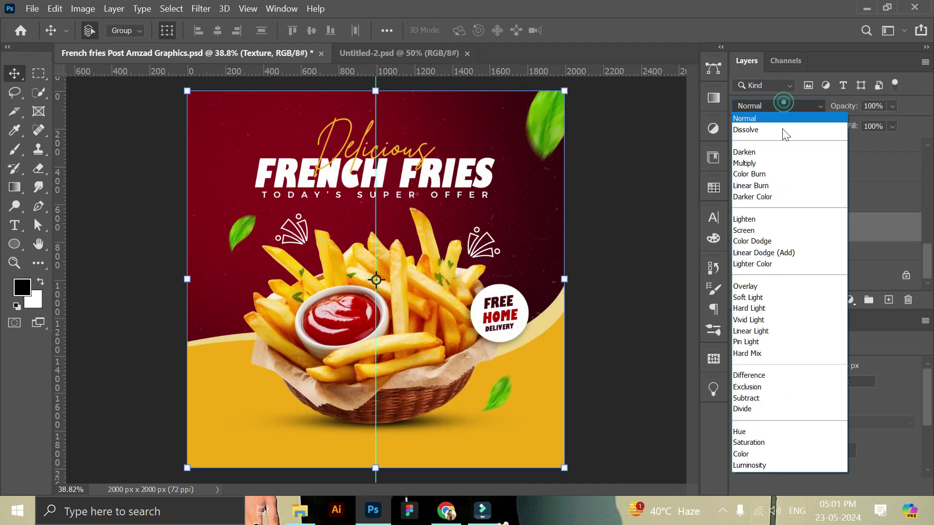
{"action": "left_click", "coordinate": [779, 198]}
{"action": "left_click", "coordinate": [616, 244]}
- Place the Shadow image between Shape 2 and Texture with Linear Burn blending
{"action": "left_click", "coordinate": [312, 508]}
{"action": "mouse_move", "coordinate": [563, 103]}
{"action": "left_mouse_down"}
{"action": "mouse_move", "coordinate": [420, 369]}
{"action": "mouse_move", "coordinate": [606, 187]}
{"action": "left_mouse_up"}
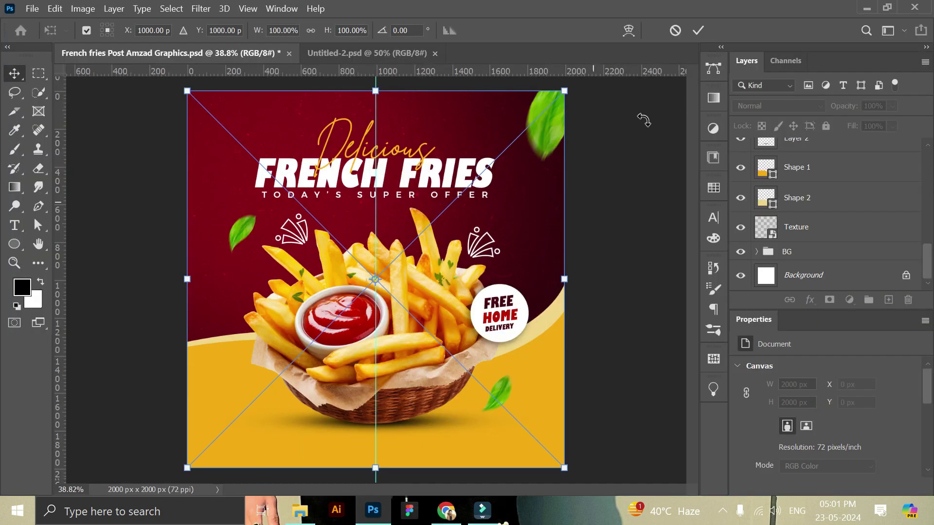
{"action": "left_click", "coordinate": [699, 25]}
{"action": "scroll", "coordinate": [832, 190], "scroll_direction": "up", "scroll_amount": 3}
{"action": "scroll", "coordinate": [834, 189], "scroll_direction": "up", "scroll_amount": 5}
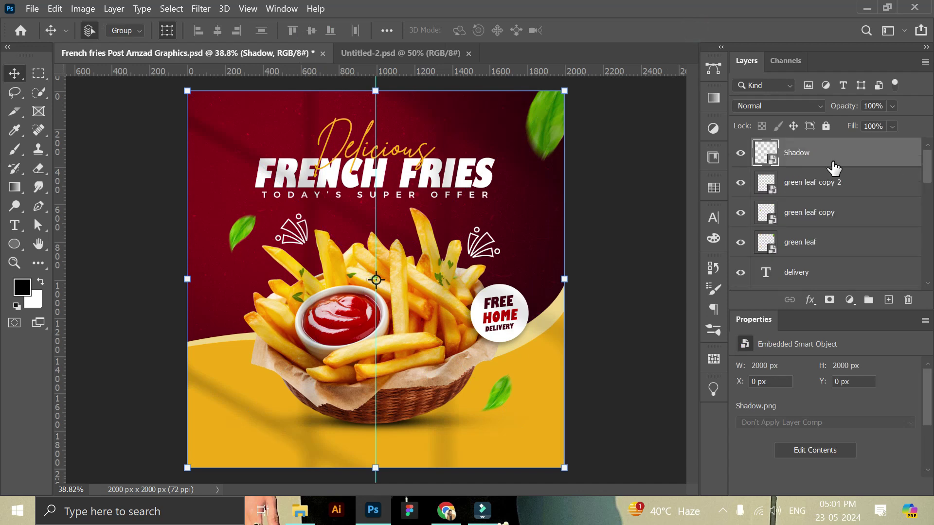
{"action": "left_click_drag", "start_coordinate": [834, 167], "coordinate": [815, 420]}
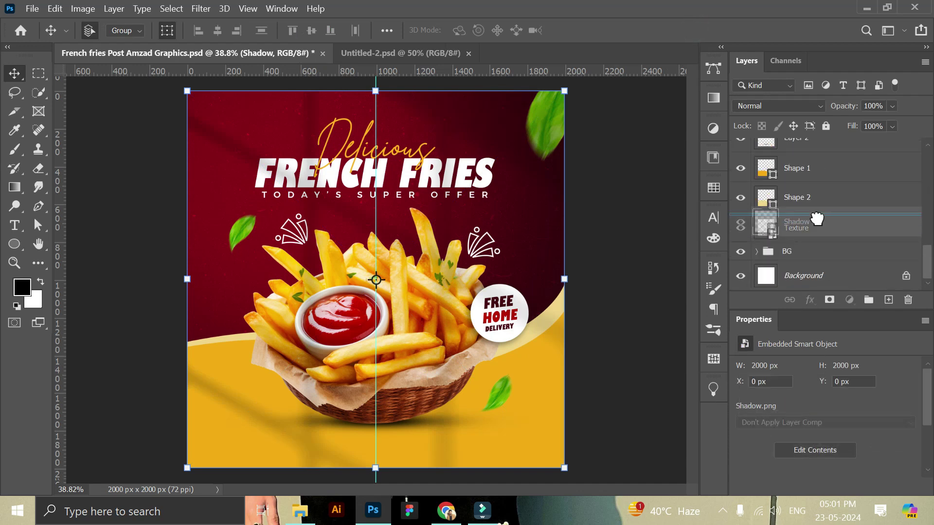
{"action": "left_click_drag", "start_coordinate": [815, 420], "coordinate": [816, 232]}
{"action": "left_click", "coordinate": [749, 106]}
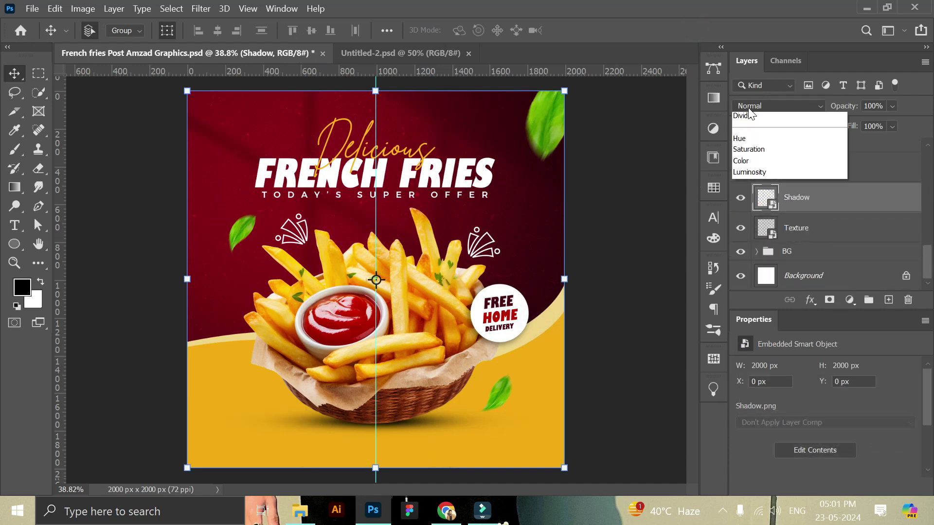
{"action": "left_click", "coordinate": [759, 186]}
{"action": "left_click", "coordinate": [662, 209]}
- Move the Shadow and Texture layers together into the BG group
{"action": "left_click", "coordinate": [810, 200]}
{"action": "left_click", "coordinate": [811, 235], "text": "shift"}
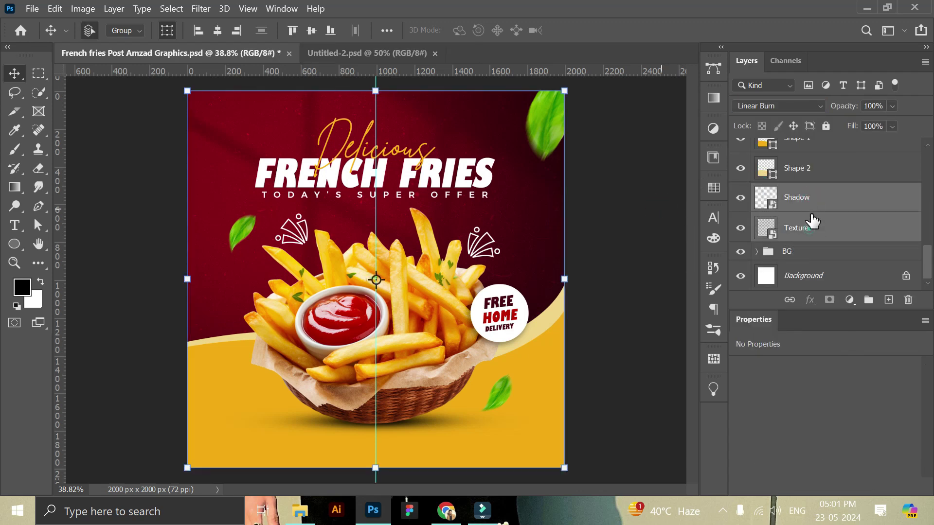
{"action": "left_click_drag", "start_coordinate": [811, 235], "coordinate": [779, 257]}
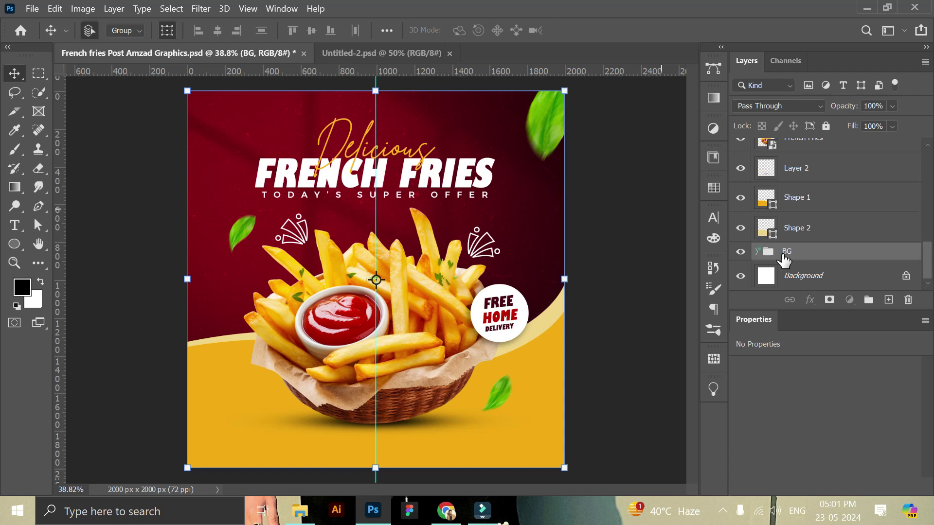
{"action": "left_click", "coordinate": [757, 251]}
{"action": "scroll", "coordinate": [810, 262], "scroll_direction": "down", "scroll_amount": 2}
{"action": "scroll", "coordinate": [810, 262], "scroll_direction": "up", "scroll_amount": 2}
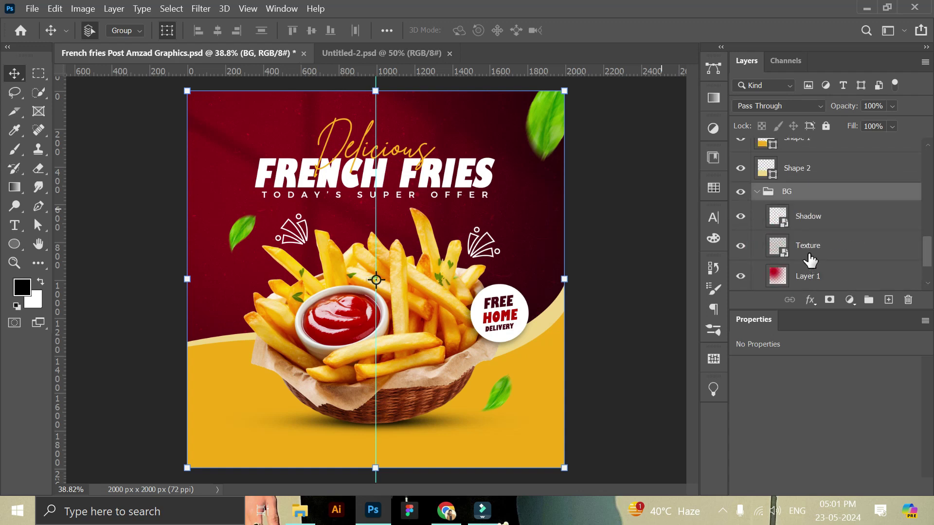
{"action": "left_click", "coordinate": [758, 196]}
{"action": "left_click", "coordinate": [661, 221]}
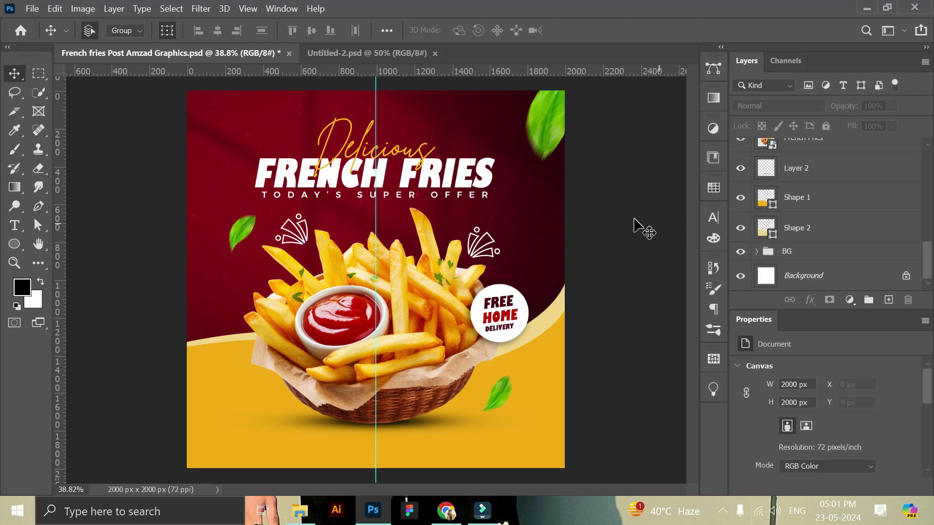
{"action": "left_click", "coordinate": [300, 511]}
- Open pngwing.com (47) in Photoshop and zoom in on the upper fries
{"action": "mouse_move", "coordinate": [512, 127]}
{"action": "left_mouse_down"}
{"action": "mouse_move", "coordinate": [436, 329]}
{"action": "mouse_move", "coordinate": [479, 54]}
{"action": "left_mouse_up"}
{"action": "key", "text": "z"}
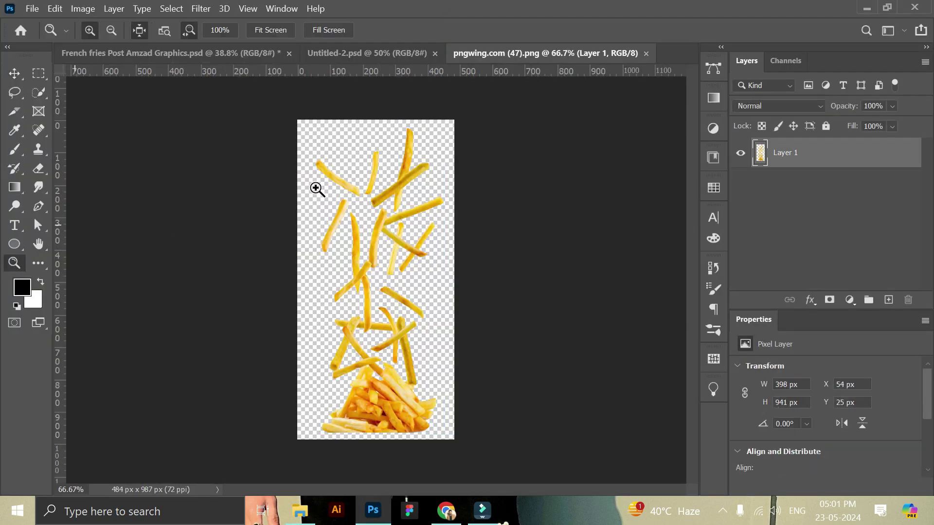
{"action": "left_click_drag", "start_coordinate": [361, 199], "coordinate": [396, 271]}
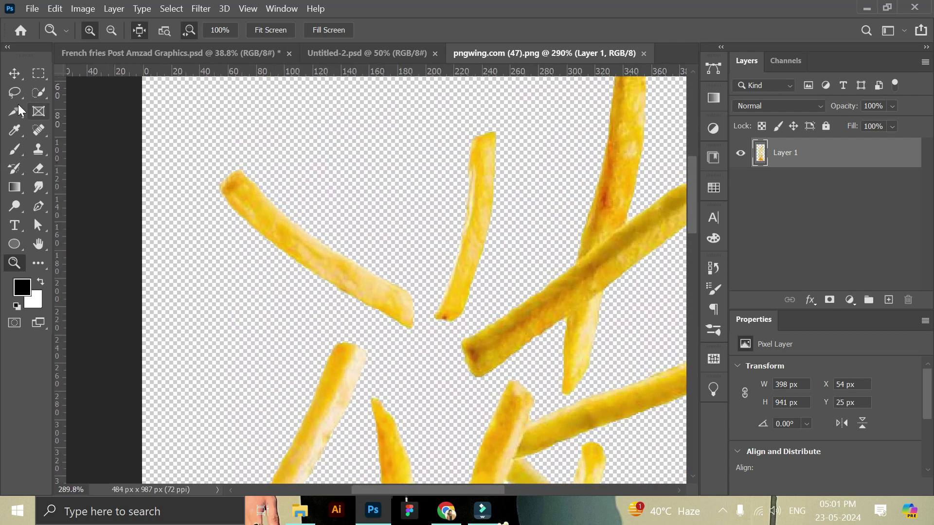
- Lasso a single fry and drag it into the poster document
{"action": "left_click", "coordinate": [14, 92]}
{"action": "left_click", "coordinate": [53, 92]}
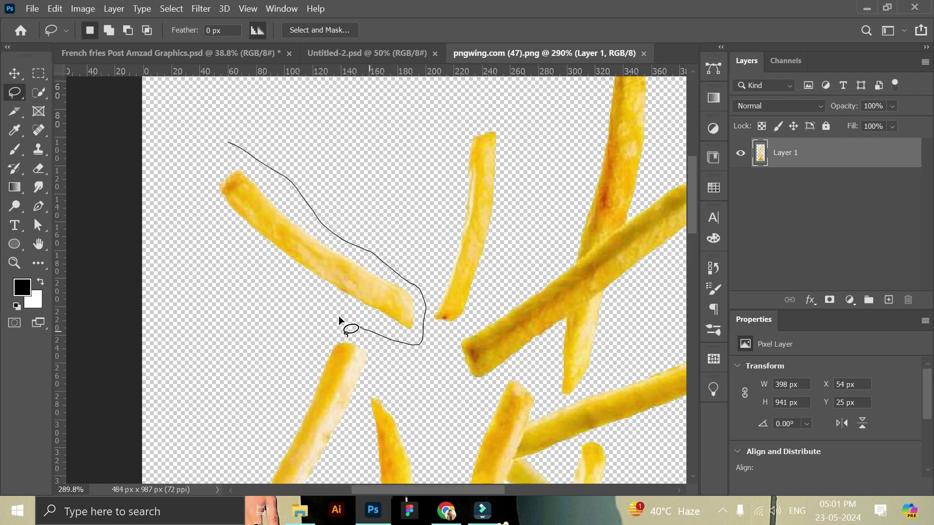
{"action": "left_click_drag", "start_coordinate": [221, 144], "coordinate": [229, 141]}
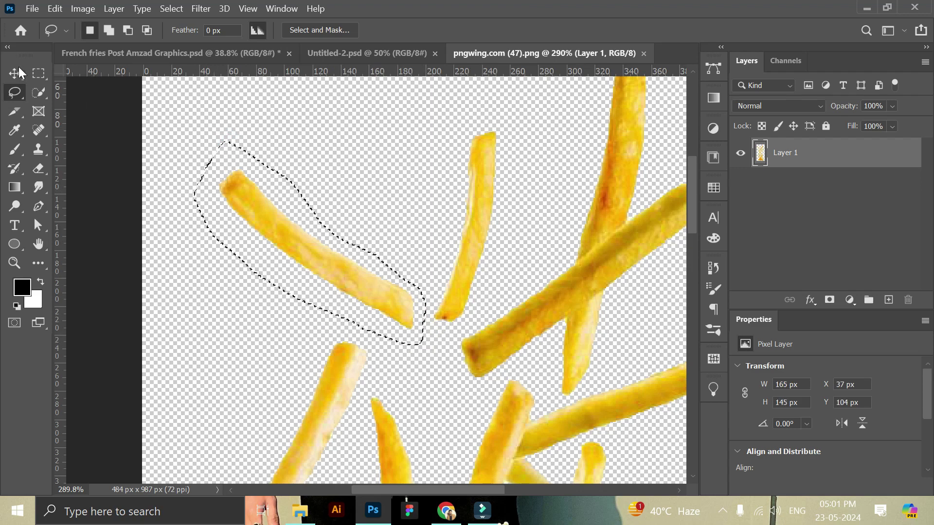
{"action": "key", "text": "v"}
{"action": "left_click_drag", "start_coordinate": [252, 205], "coordinate": [244, 56]}
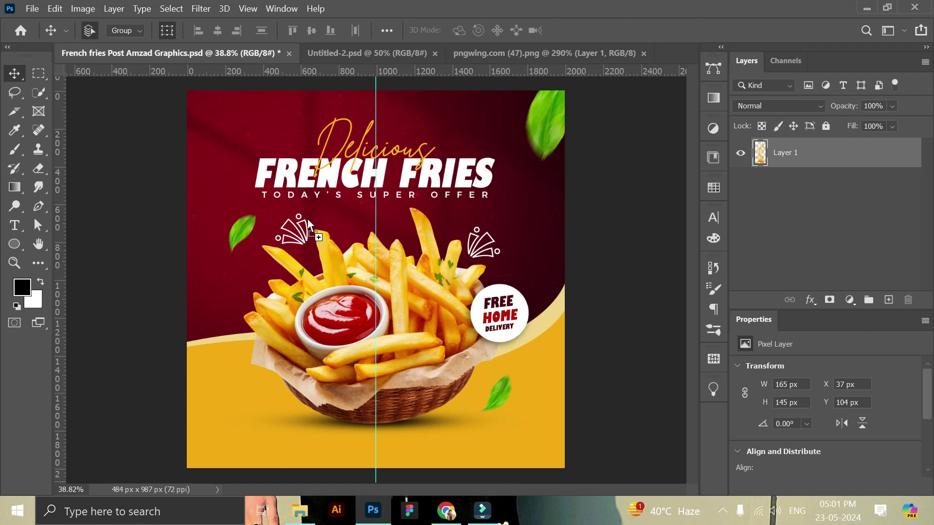
{"action": "left_click_drag", "start_coordinate": [307, 219], "coordinate": [446, 337]}
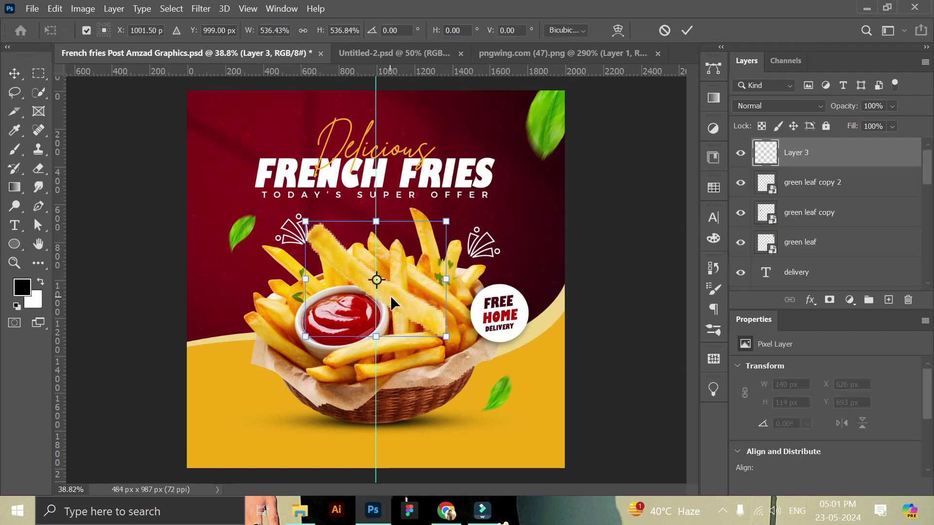
- Move Layer 3's fry to the poster's right edge and shrink it slightly
{"action": "left_click_drag", "start_coordinate": [392, 304], "coordinate": [598, 282]}
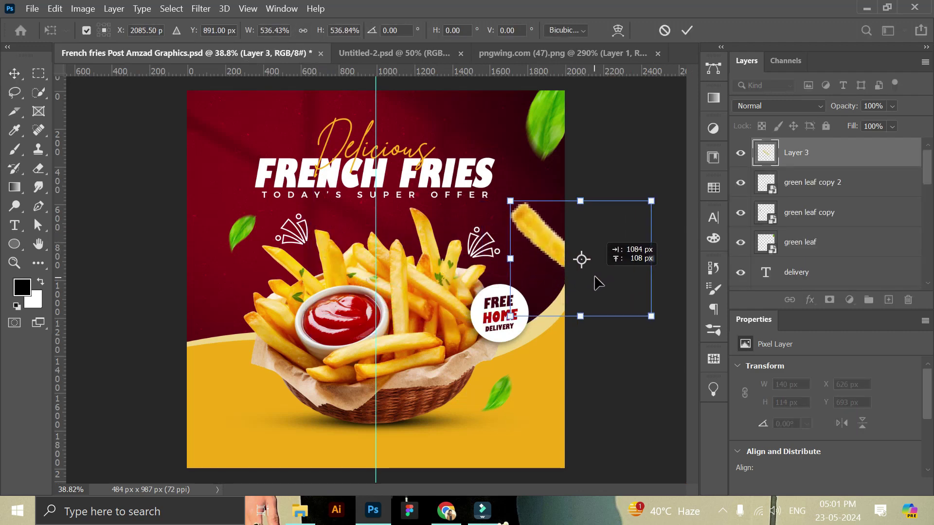
{"action": "left_click_drag", "start_coordinate": [652, 315], "coordinate": [628, 298]}
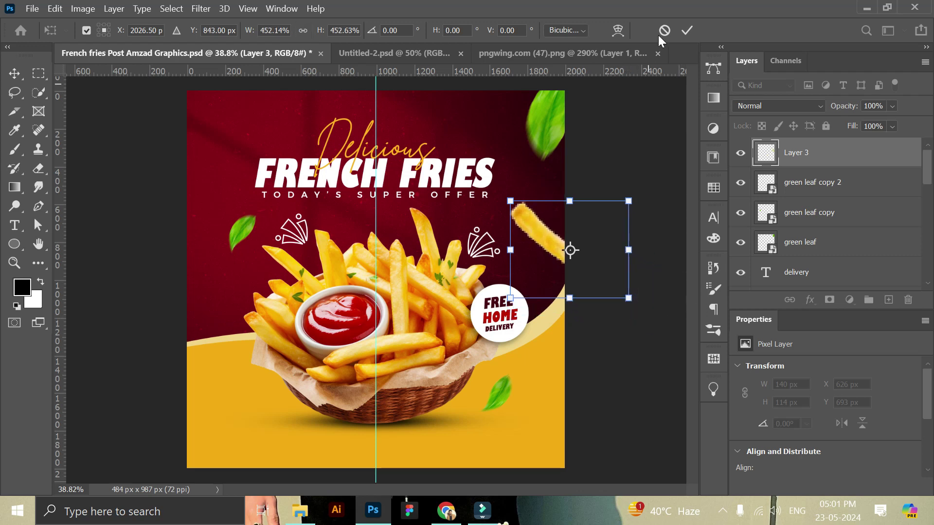
{"action": "left_click", "coordinate": [687, 32]}
{"action": "left_click_drag", "start_coordinate": [542, 246], "coordinate": [537, 247]}
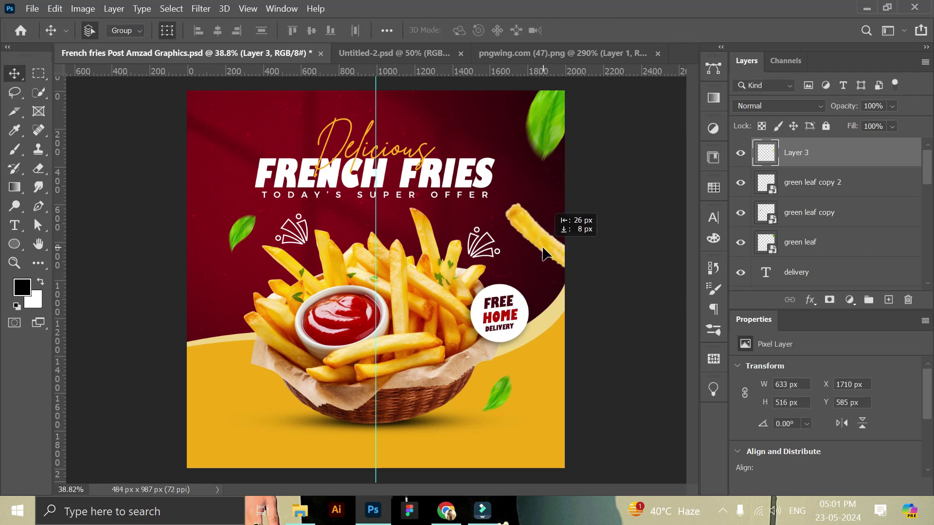
- Apply a 6 px Gaussian Blur to the fry and duplicate its layer
{"action": "left_click", "coordinate": [201, 8]}
{"action": "mouse_move", "coordinate": [282, 162]}
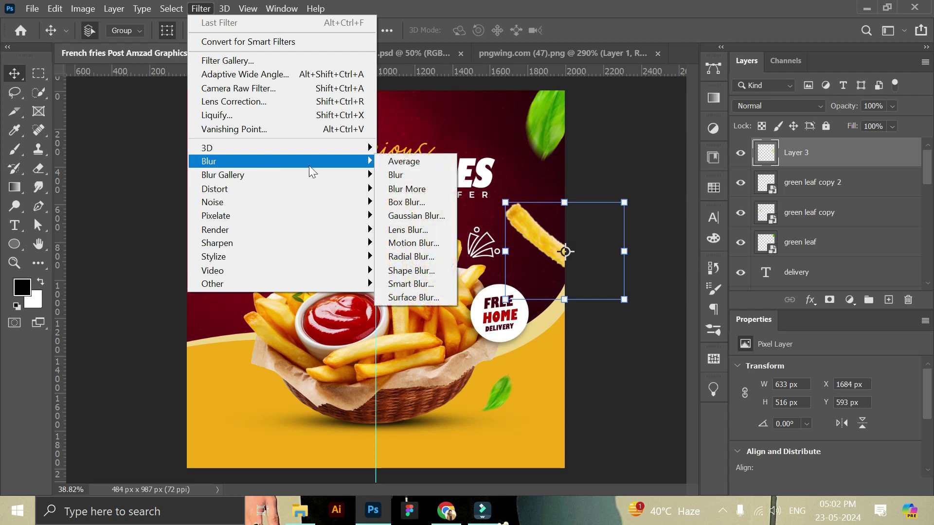
{"action": "left_click", "coordinate": [431, 216]}
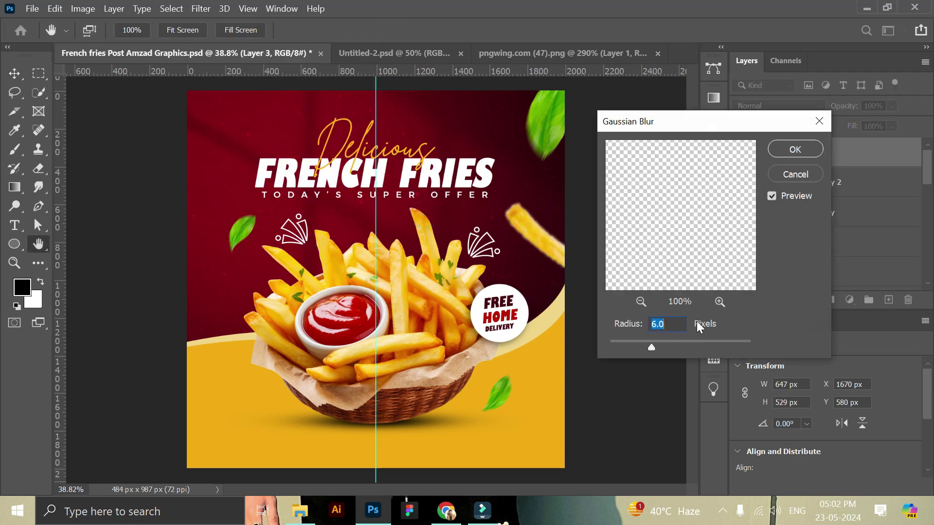
{"action": "left_click", "coordinate": [793, 154]}
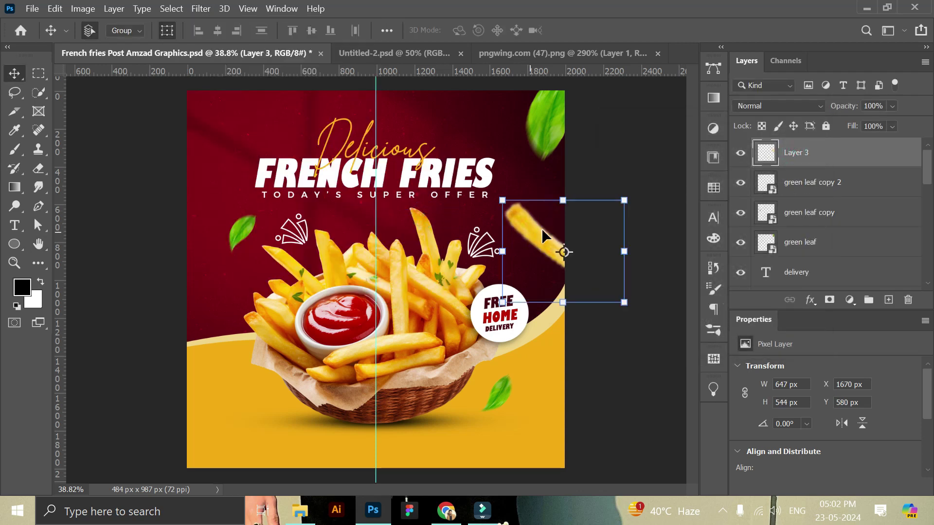
{"action": "left_click_drag", "start_coordinate": [799, 158], "coordinate": [889, 300]}
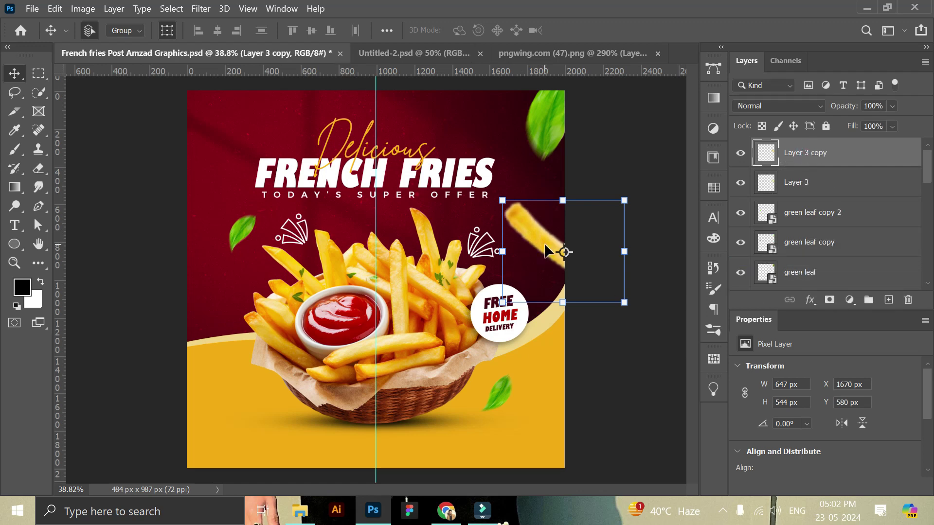
- Place a slightly smaller fry copy at the upper-left edge, then duplicate the right-edge fry
{"action": "left_click_drag", "start_coordinate": [546, 245], "coordinate": [158, 146]}
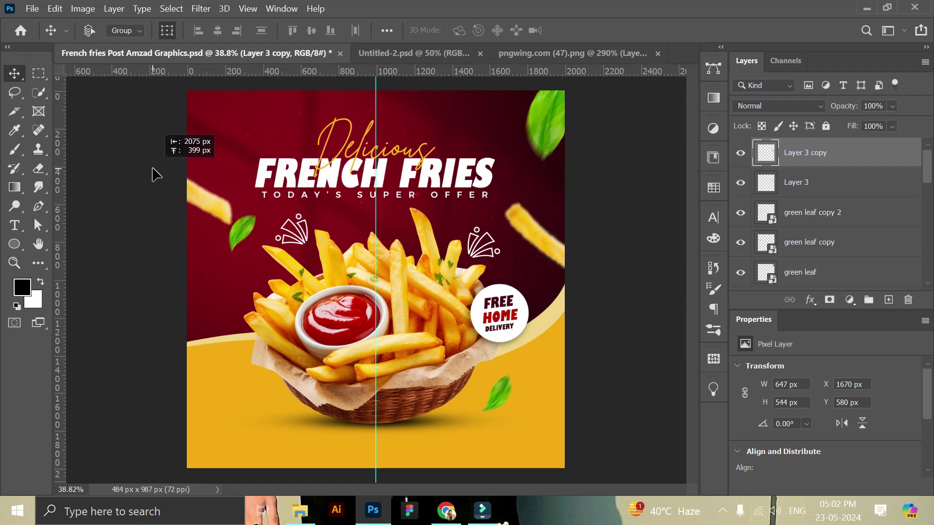
{"action": "left_click_drag", "start_coordinate": [158, 145], "coordinate": [112, 110]}
{"action": "left_click_drag", "start_coordinate": [208, 192], "coordinate": [218, 194]}
{"action": "left_click_drag", "start_coordinate": [122, 113], "coordinate": [126, 117]}
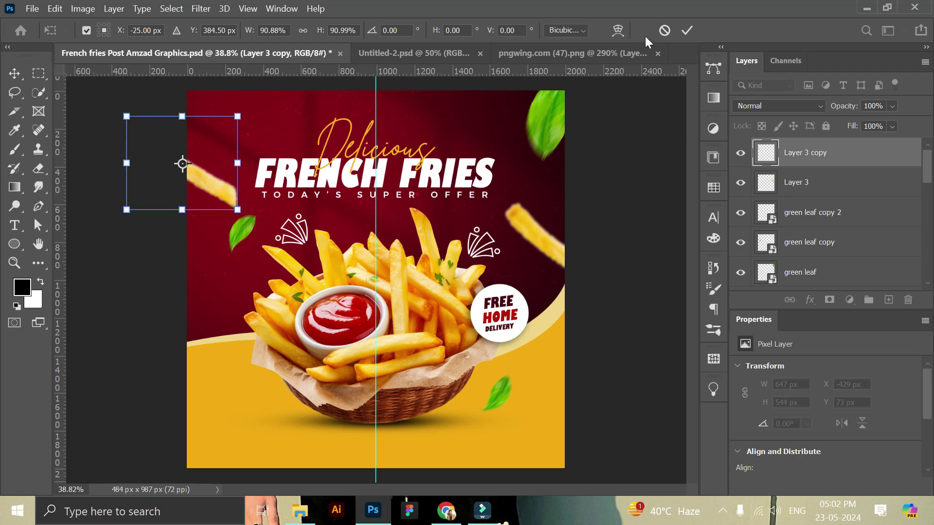
{"action": "left_click", "coordinate": [686, 34]}
{"action": "left_click_drag", "start_coordinate": [224, 188], "coordinate": [220, 183]}
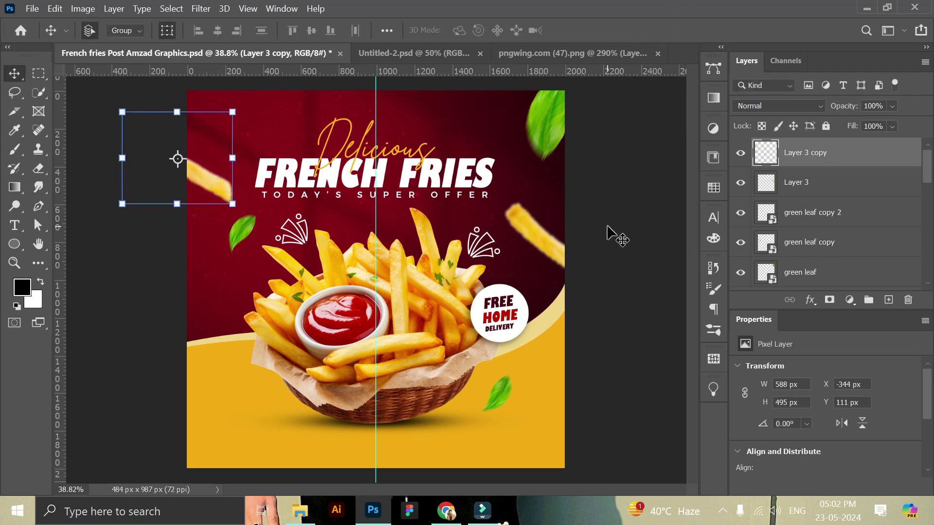
{"action": "left_click", "coordinate": [539, 246]}
{"action": "left_click_drag", "start_coordinate": [797, 183], "coordinate": [887, 302]}
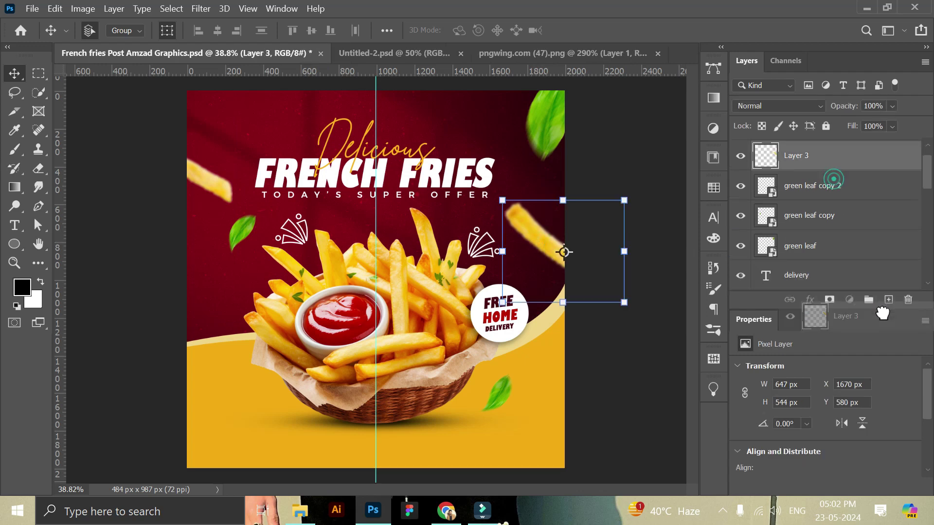
- Move a fry copy to the lower right and rotate it to point the other way
{"action": "left_click_drag", "start_coordinate": [563, 251], "coordinate": [533, 416]}
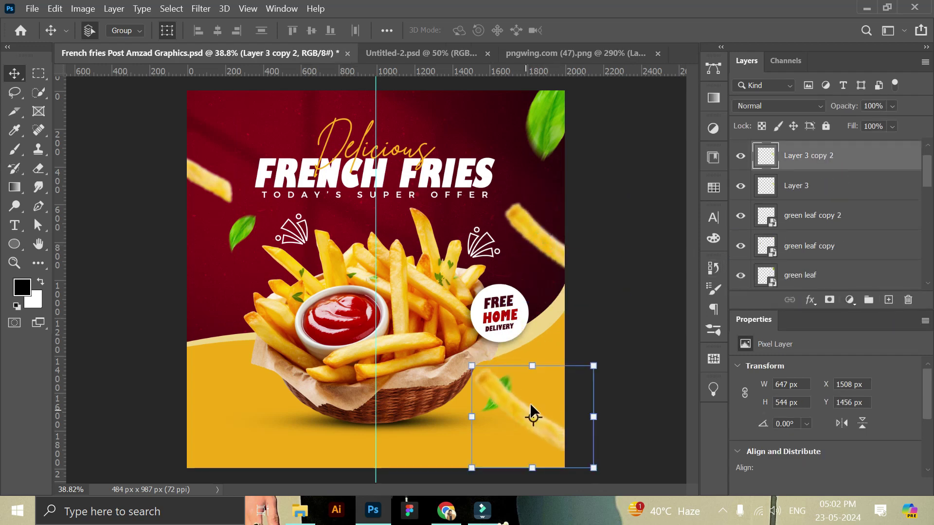
{"action": "mouse_move", "coordinate": [608, 361]}
{"action": "left_mouse_down"}
{"action": "mouse_move", "coordinate": [532, 402]}
{"action": "mouse_move", "coordinate": [544, 429]}
{"action": "left_mouse_up"}
{"action": "left_click_drag", "start_coordinate": [622, 396], "coordinate": [628, 411]}
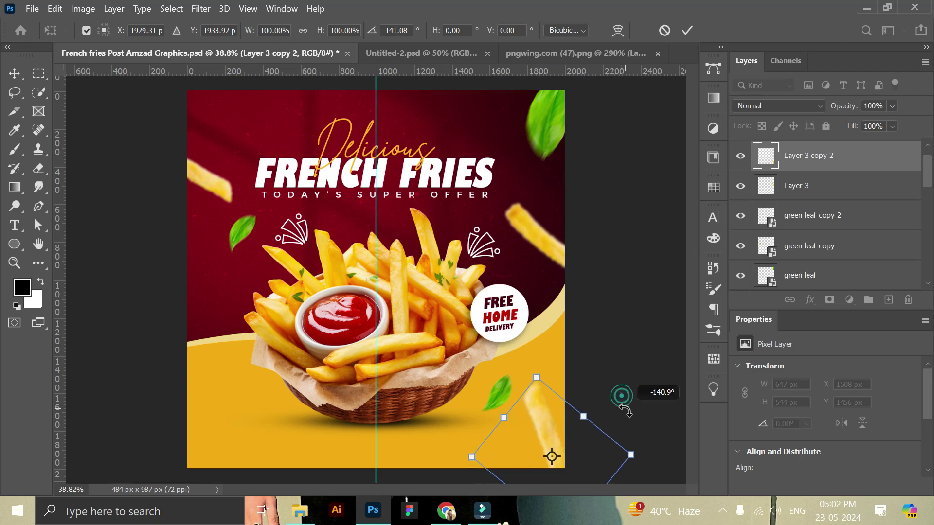
{"action": "left_click_drag", "start_coordinate": [546, 417], "coordinate": [544, 422]}
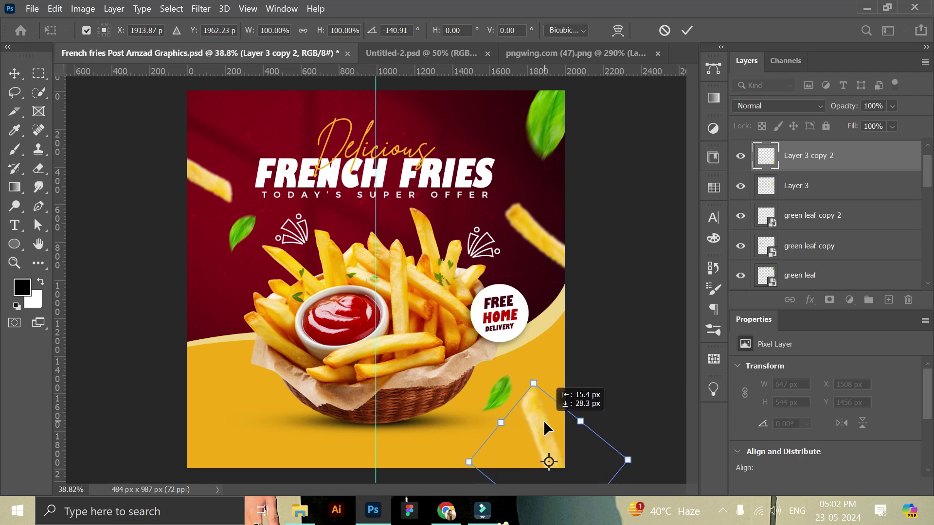
{"action": "left_click", "coordinate": [686, 30]}
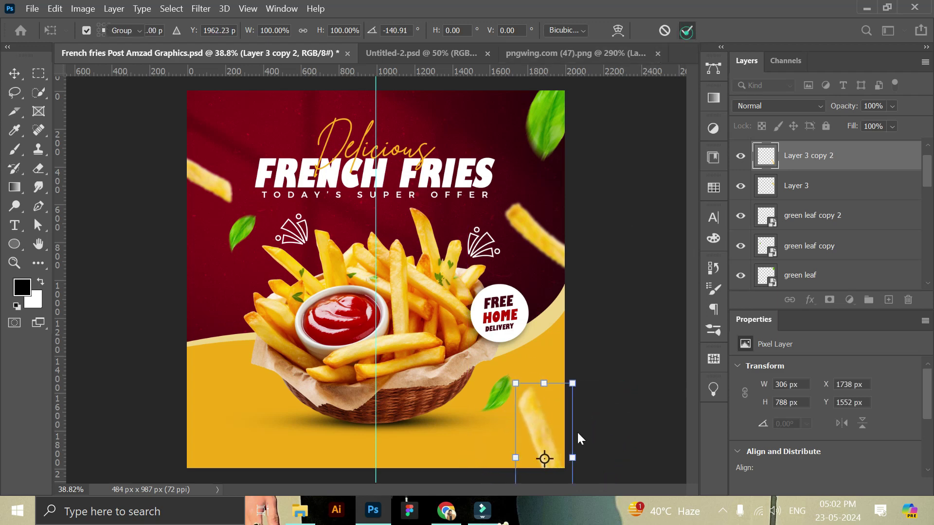
- Duplicate that fry and set the new copy, shrunk and tilted, at the bottom edge
{"action": "key", "text": "ctrl+j"}
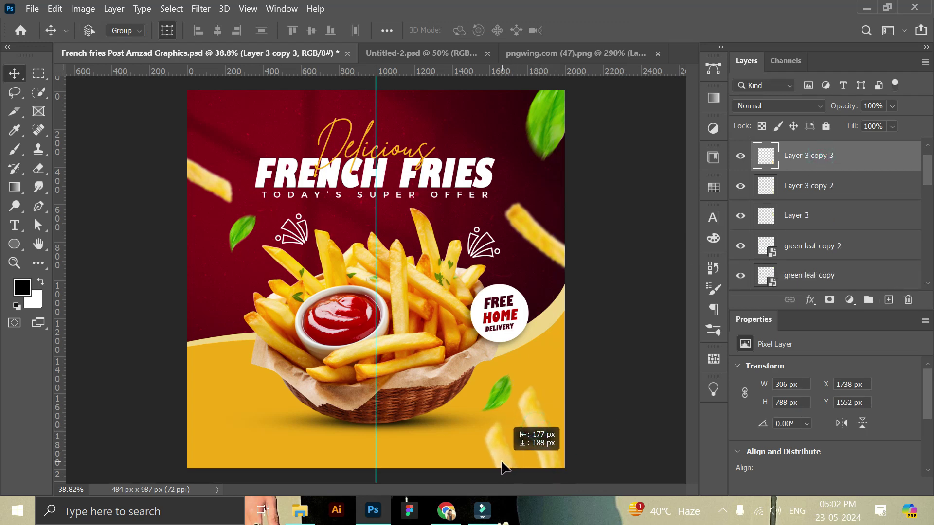
{"action": "mouse_move", "coordinate": [508, 467]}
{"action": "left_mouse_down"}
{"action": "mouse_move", "coordinate": [534, 417]}
{"action": "mouse_move", "coordinate": [489, 473]}
{"action": "left_mouse_up"}
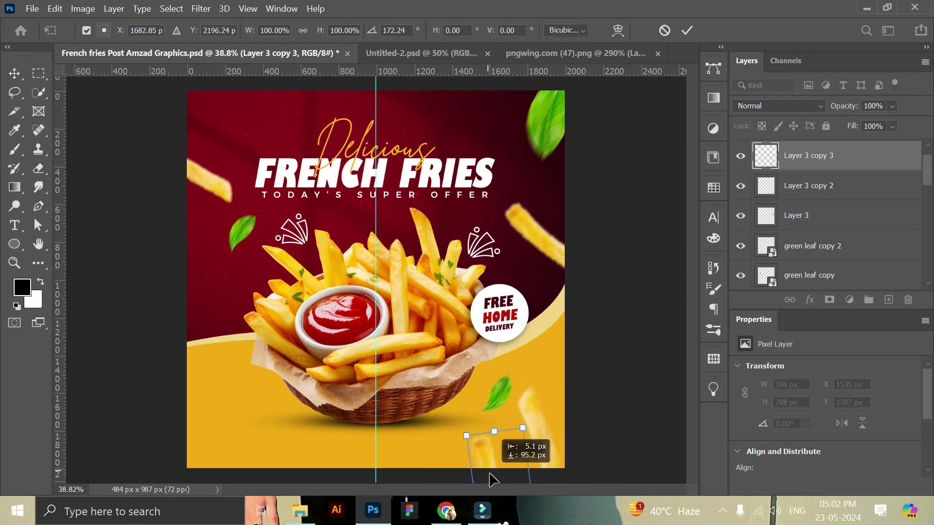
{"action": "left_click_drag", "start_coordinate": [506, 475], "coordinate": [504, 471]}
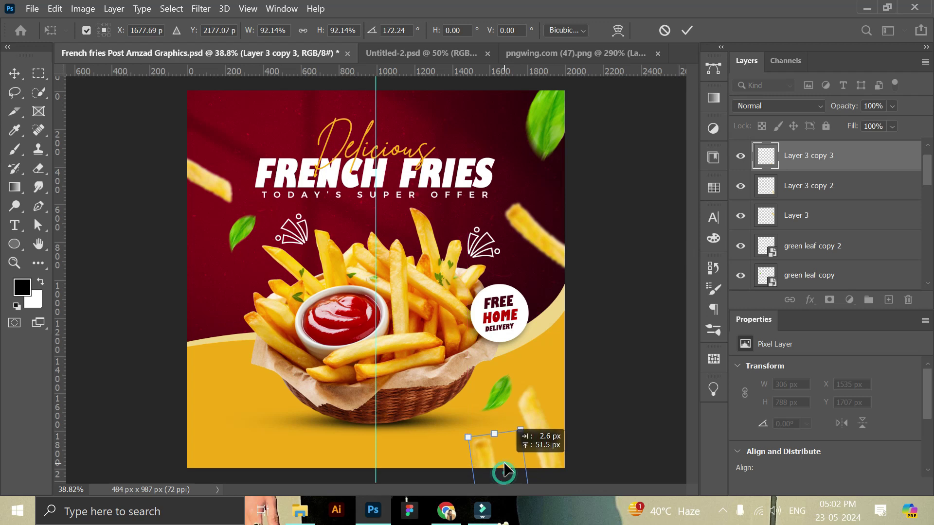
{"action": "left_click_drag", "start_coordinate": [549, 415], "coordinate": [556, 421]}
{"action": "left_click_drag", "start_coordinate": [496, 470], "coordinate": [502, 462]}
{"action": "left_click", "coordinate": [687, 30]}
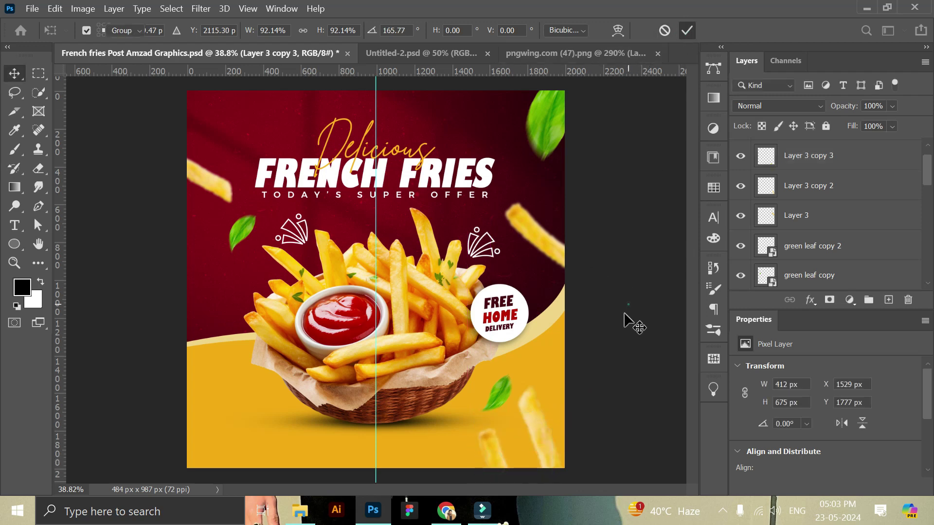
{"action": "left_click", "coordinate": [628, 309]}
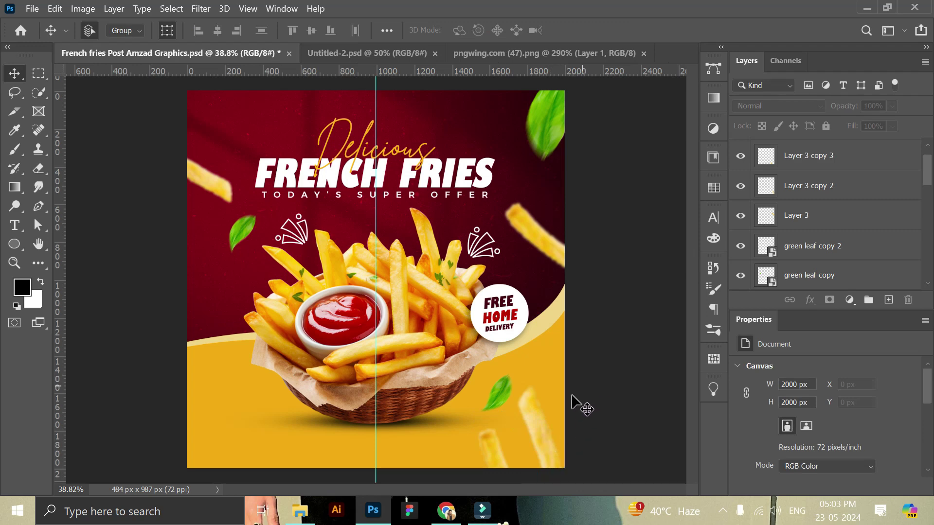
- Shrink the other bottom-right fry slightly and select the top-right leaf
{"action": "left_click", "coordinate": [535, 420]}
{"action": "key", "text": "ctrl+t"}
{"action": "left_click_drag", "start_coordinate": [514, 384], "coordinate": [516, 388]}
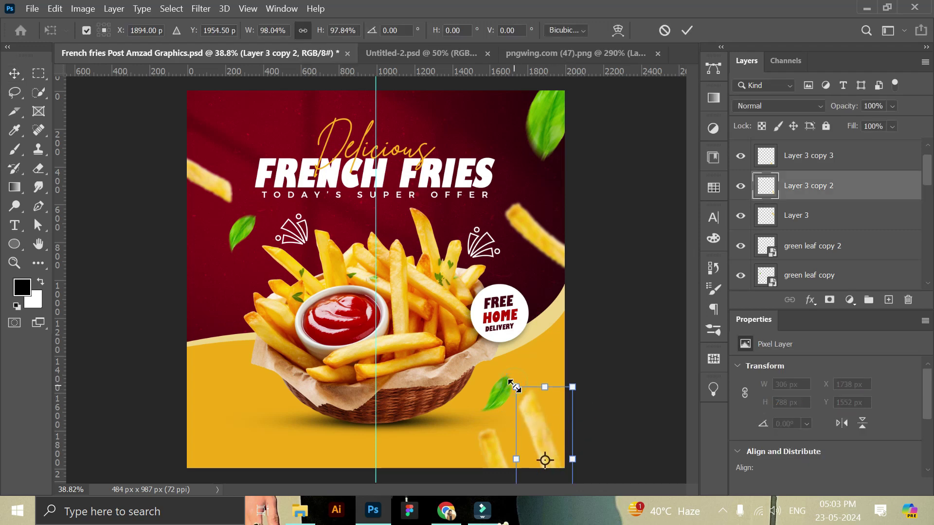
{"action": "left_click", "coordinate": [687, 31]}
{"action": "left_click", "coordinate": [632, 192]}
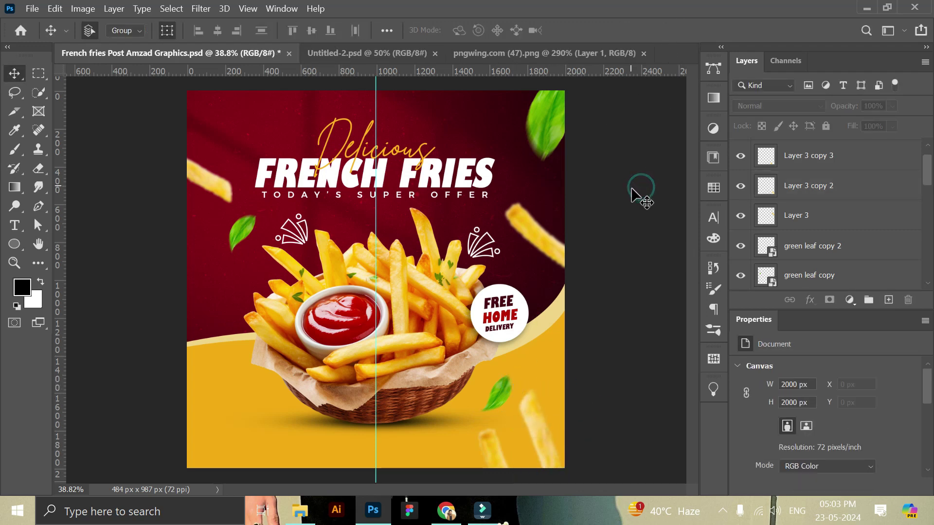
{"action": "left_click", "coordinate": [552, 118]}
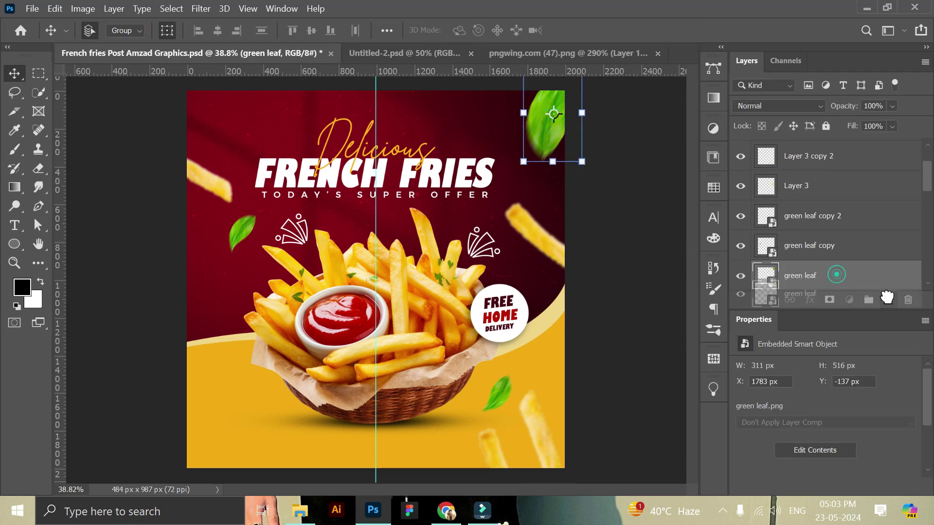
- Duplicate the top-right leaf and place it at the bottom-left edge, rotated about 14 degrees
{"action": "key", "text": "ctrl+j"}
{"action": "left_click_drag", "start_coordinate": [563, 145], "coordinate": [194, 421]}
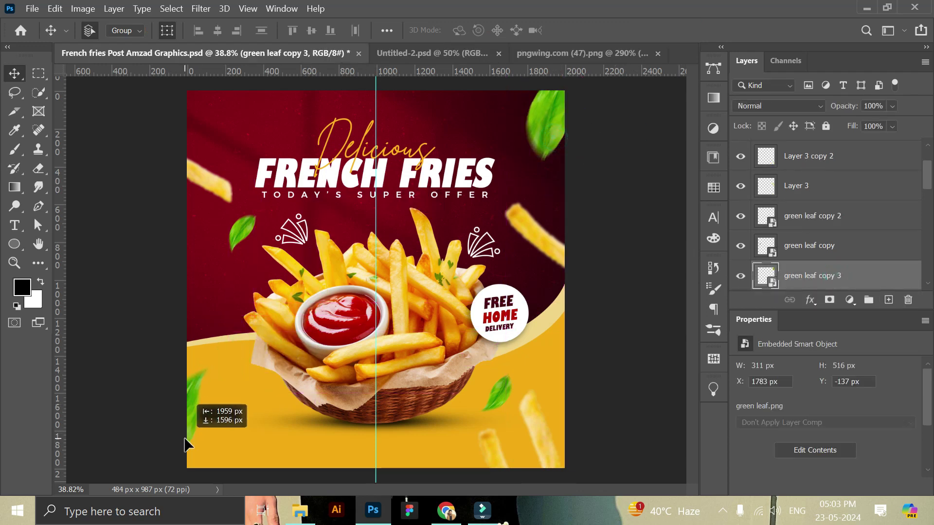
{"action": "mouse_move", "coordinate": [233, 382]}
{"action": "left_mouse_down"}
{"action": "mouse_move", "coordinate": [237, 392]}
{"action": "mouse_move", "coordinate": [201, 379]}
{"action": "left_mouse_up"}
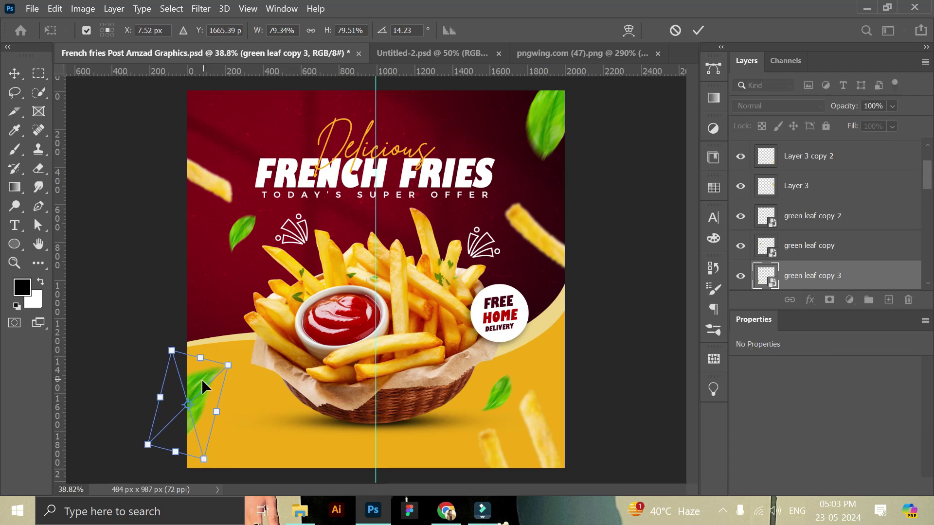
{"action": "left_click", "coordinate": [698, 30]}
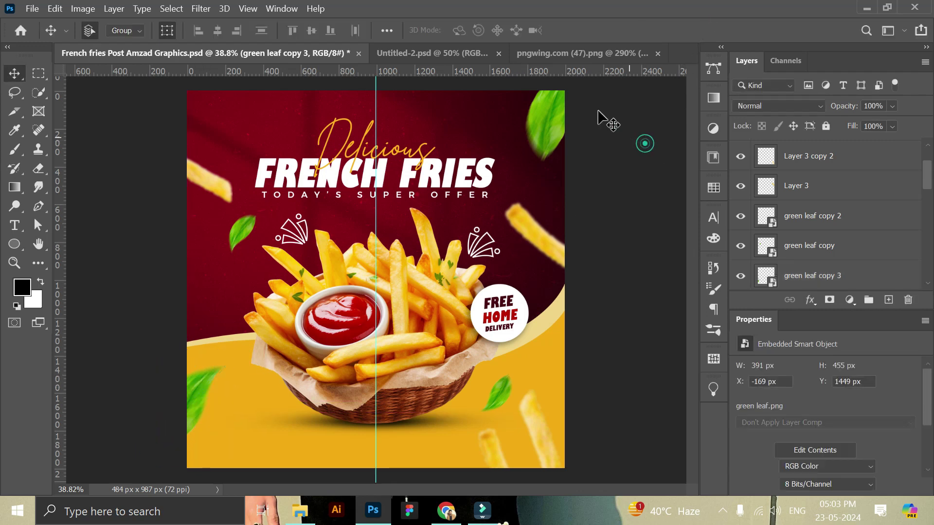
{"action": "left_click", "coordinate": [524, 51]}
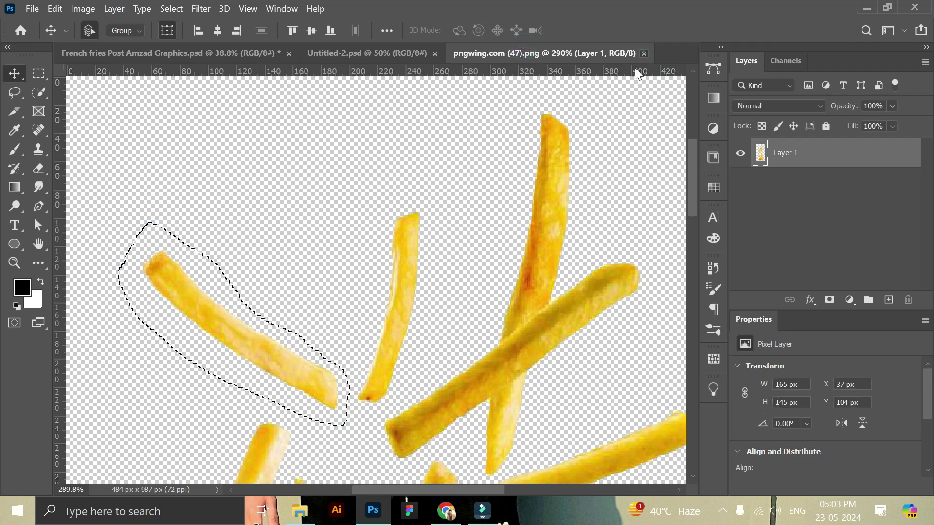
- Close the fries cut-out document and bring the logo into the poster's top-left area
{"action": "left_click", "coordinate": [644, 53]}
{"action": "left_click", "coordinate": [335, 53]}
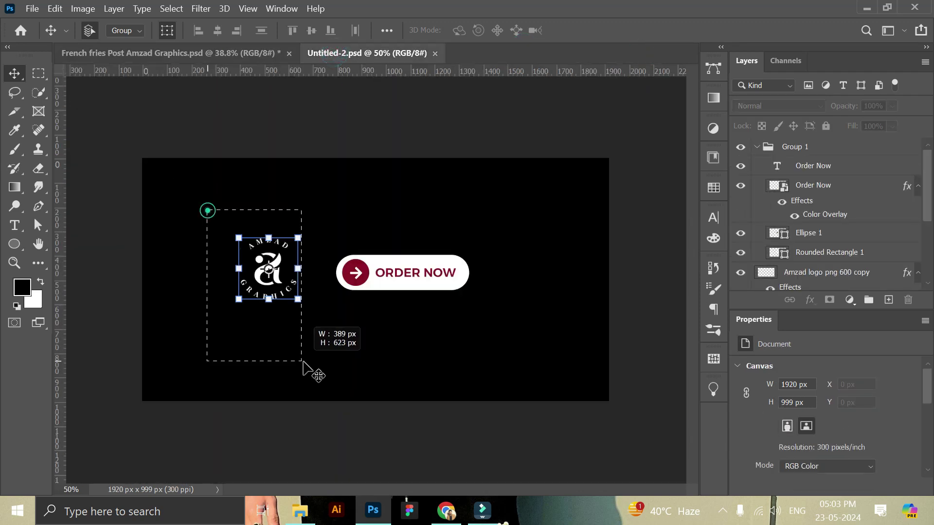
{"action": "mouse_move", "coordinate": [280, 260]}
{"action": "left_mouse_down"}
{"action": "mouse_move", "coordinate": [225, 54]}
{"action": "mouse_move", "coordinate": [237, 129]}
{"action": "left_mouse_up"}
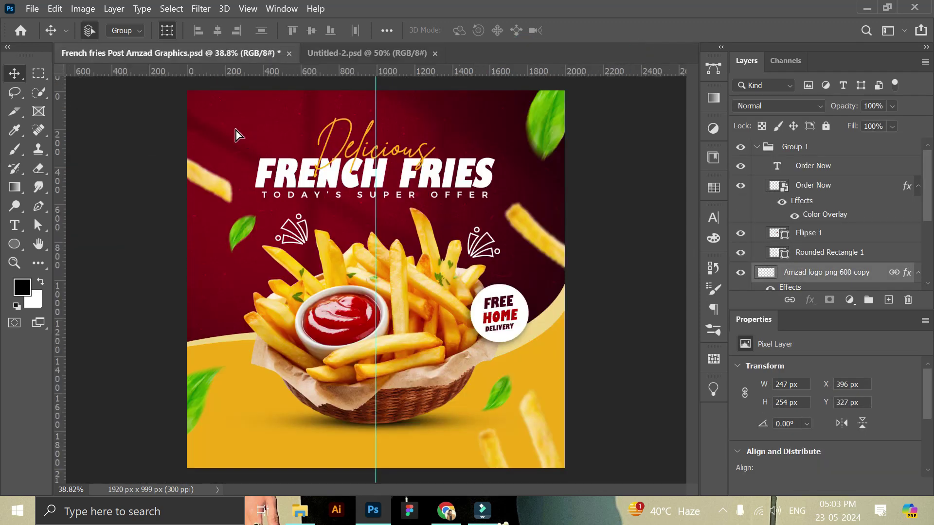
{"action": "left_click", "coordinate": [14, 263]}
{"action": "left_click_drag", "start_coordinate": [172, 167], "coordinate": [258, 177]}
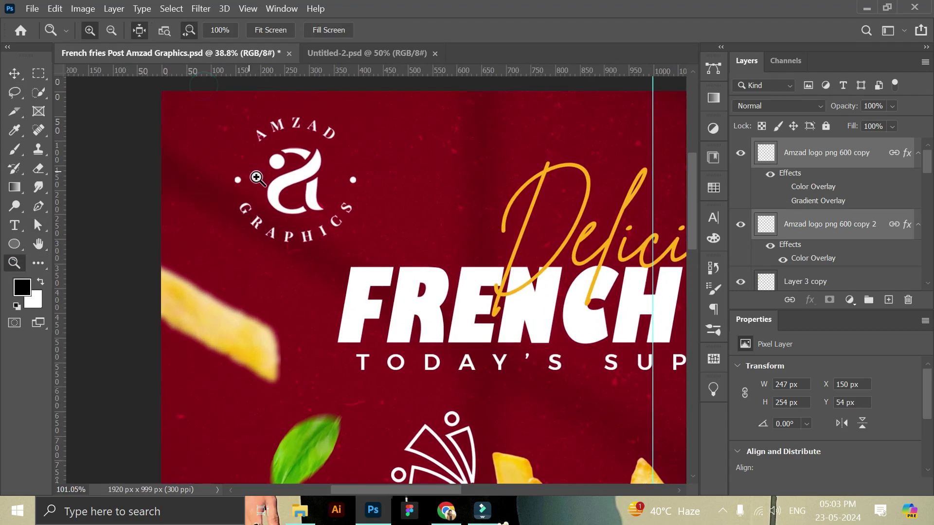
{"action": "key", "text": "v"}
{"action": "left_click_drag", "start_coordinate": [352, 163], "coordinate": [313, 157]}
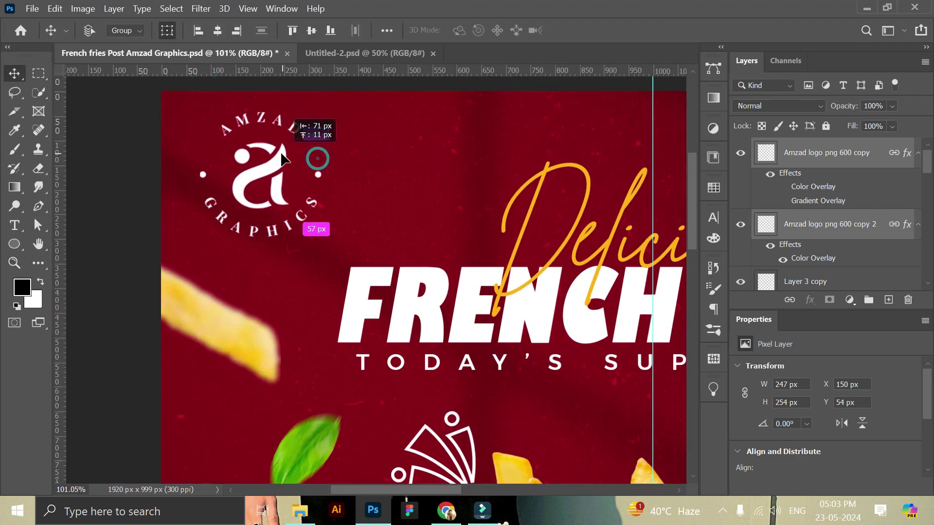
- Add horizontal and vertical guides and snap the logo against them in the top-left corner
{"action": "left_click_drag", "start_coordinate": [293, 74], "coordinate": [301, 109]}
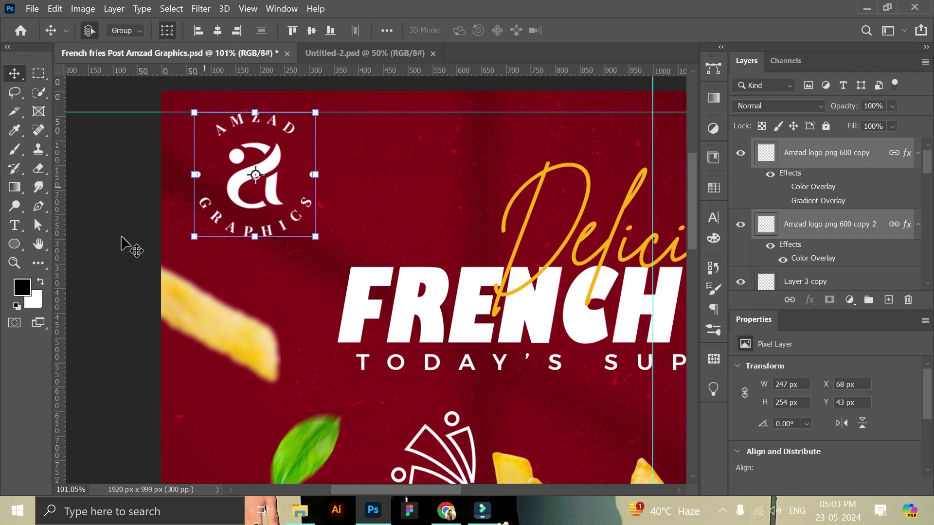
{"action": "left_click_drag", "start_coordinate": [62, 263], "coordinate": [195, 258]}
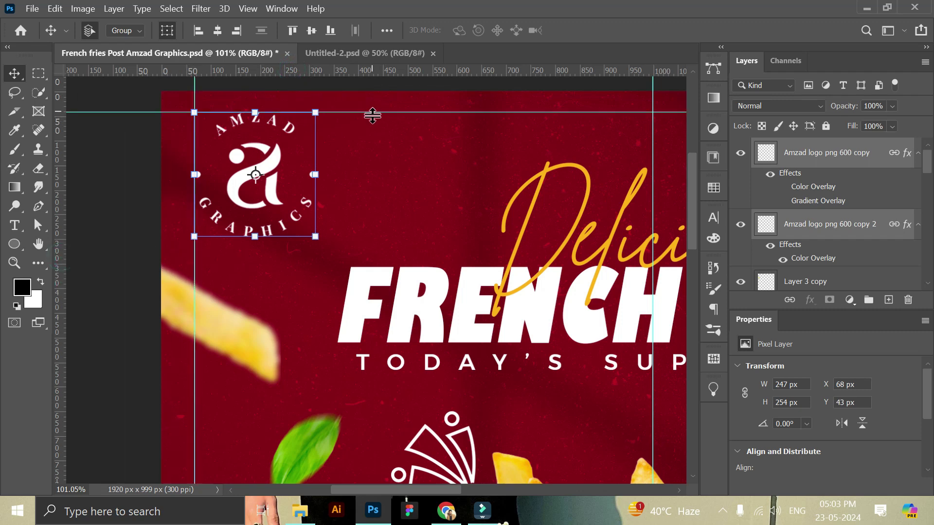
{"action": "left_click_drag", "start_coordinate": [373, 113], "coordinate": [372, 122]}
{"action": "left_click_drag", "start_coordinate": [281, 158], "coordinate": [277, 167]}
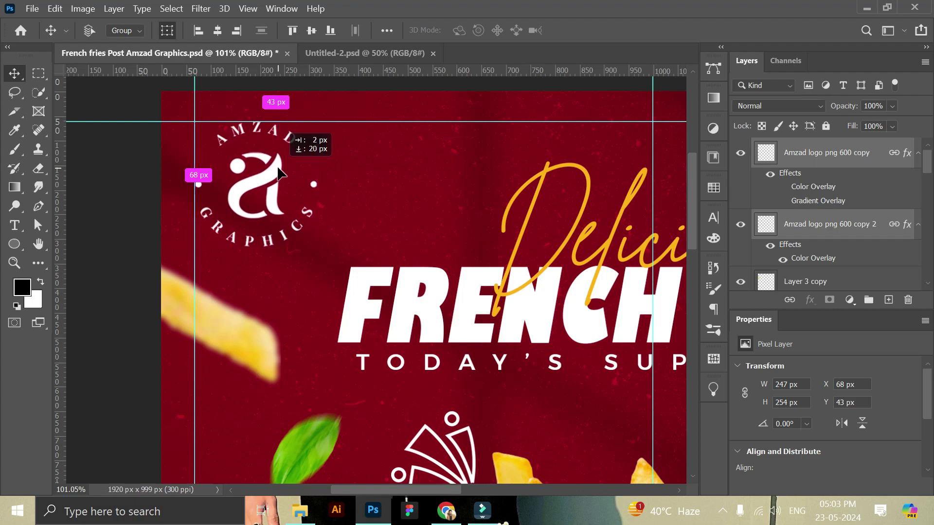
{"action": "left_click_drag", "start_coordinate": [277, 167], "coordinate": [278, 167]}
{"action": "left_click", "coordinate": [14, 263]}
{"action": "key", "text": "ctrl+0"}
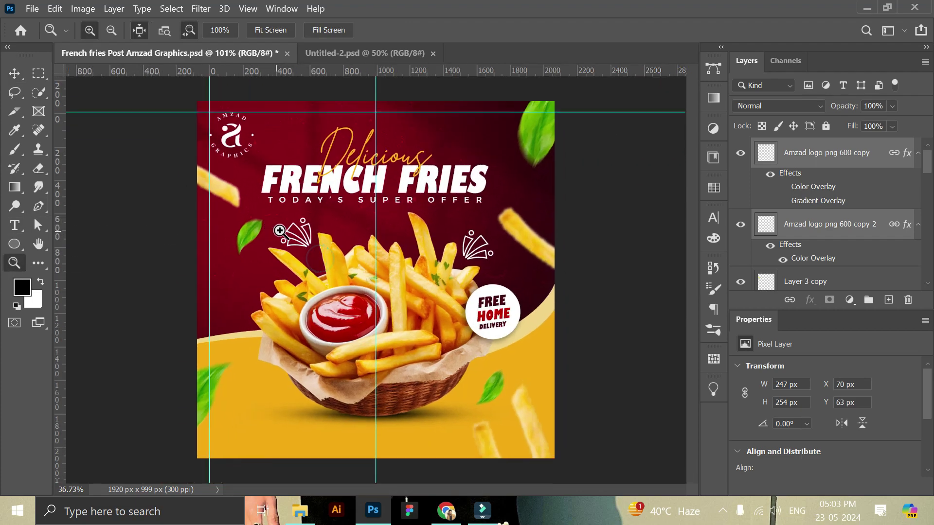
{"action": "left_click", "coordinate": [15, 75]}
{"action": "left_click", "coordinate": [348, 53]}
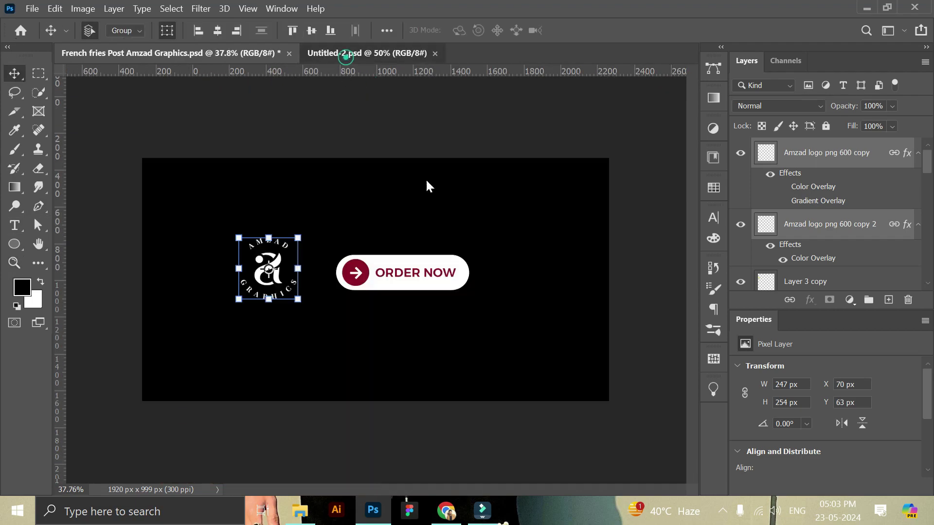
- Bring the ORDER NOW button group into the poster at the bottom-left
{"action": "left_click", "coordinate": [428, 273]}
{"action": "left_click_drag", "start_coordinate": [452, 285], "coordinate": [251, 172]}
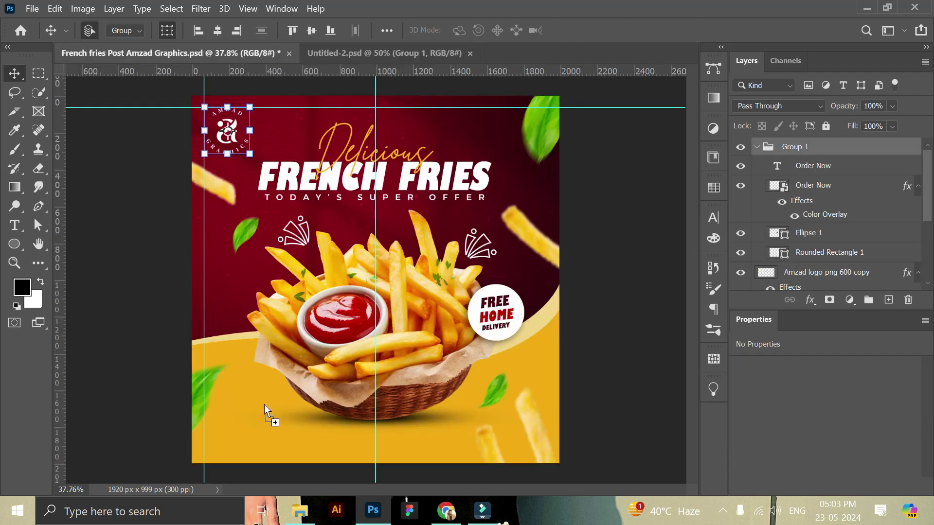
{"action": "left_click_drag", "start_coordinate": [264, 404], "coordinate": [278, 440]}
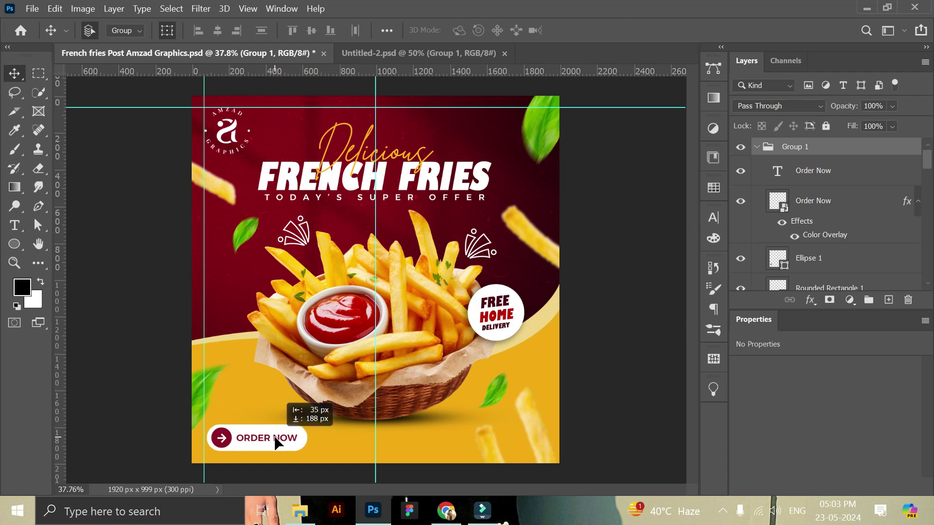
{"action": "left_click_drag", "start_coordinate": [276, 442], "coordinate": [281, 438]}
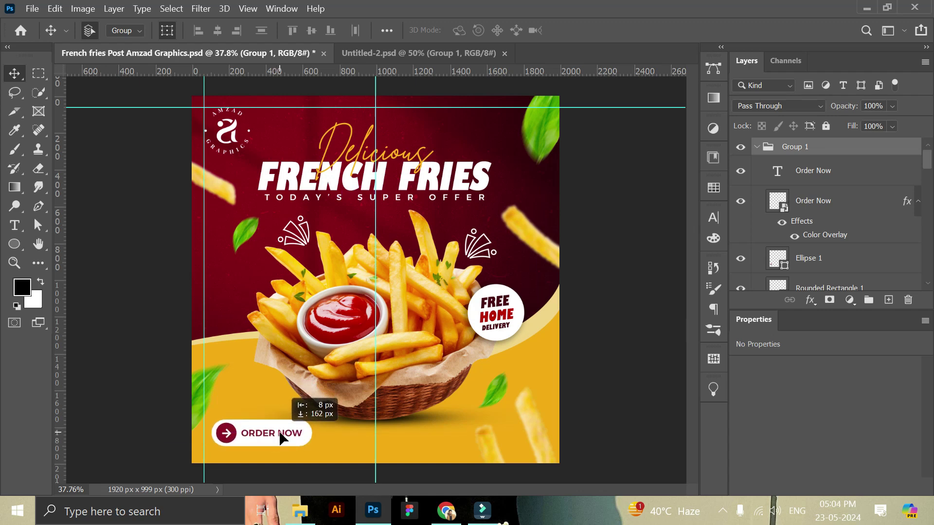
{"action": "left_click", "coordinate": [108, 374]}
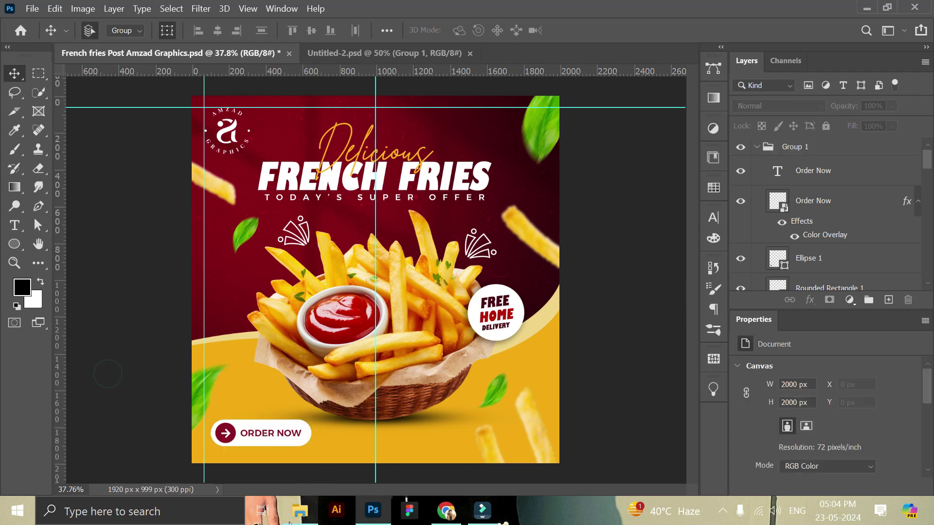
- Place the curved arrow file and scale it just above the ORDER NOW button
{"action": "left_click", "coordinate": [300, 511]}
{"action": "mouse_move", "coordinate": [156, 102]}
{"action": "left_mouse_down"}
{"action": "mouse_move", "coordinate": [371, 515]}
{"action": "mouse_move", "coordinate": [392, 278]}
{"action": "left_mouse_up"}
{"action": "left_click_drag", "start_coordinate": [272, 375], "coordinate": [287, 369]}
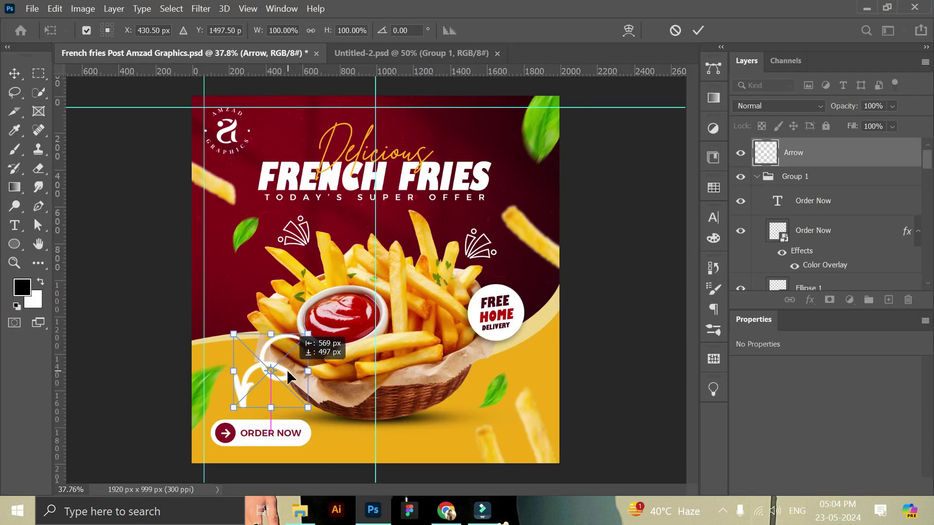
{"action": "mouse_move", "coordinate": [308, 410]}
{"action": "left_mouse_down"}
{"action": "mouse_move", "coordinate": [319, 422]}
{"action": "mouse_move", "coordinate": [305, 388]}
{"action": "left_mouse_up"}
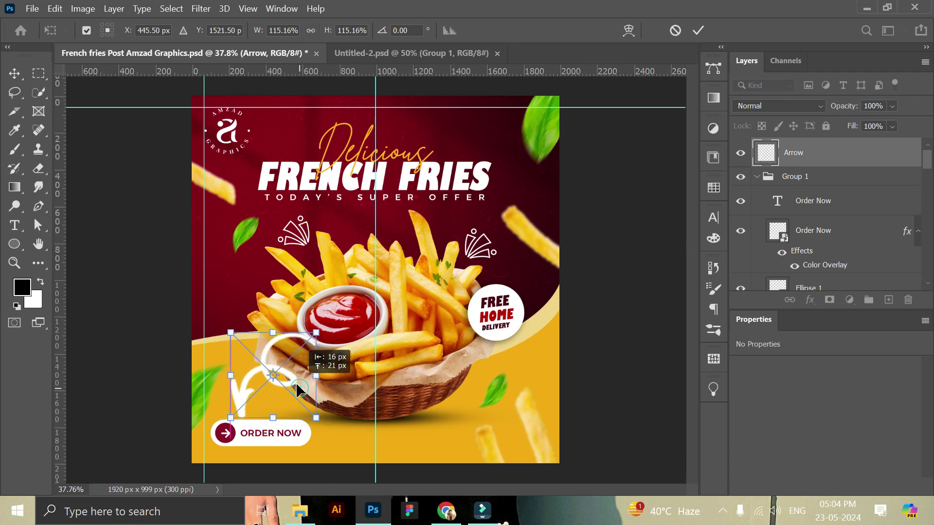
{"action": "left_click_drag", "start_coordinate": [317, 332], "coordinate": [313, 334]}
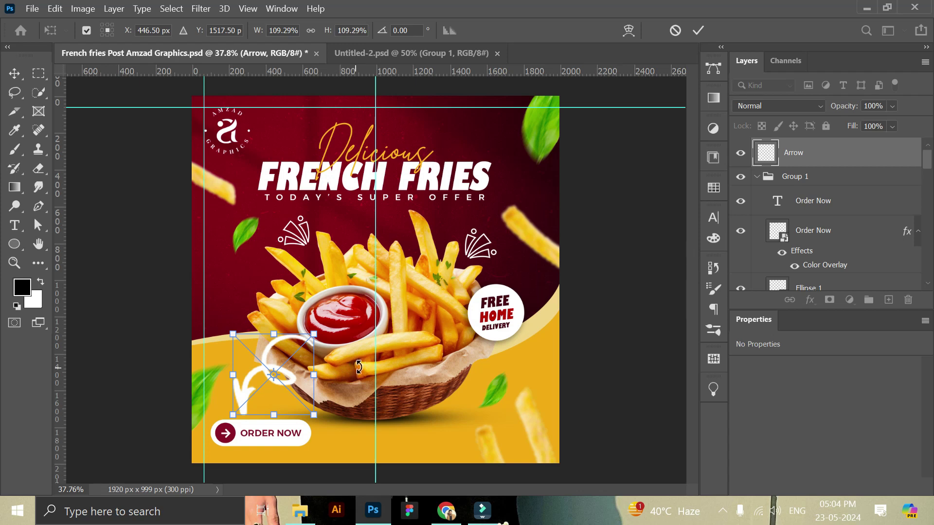
{"action": "left_click_drag", "start_coordinate": [233, 415], "coordinate": [234, 415]}
{"action": "left_click", "coordinate": [699, 30]}
{"action": "left_click", "coordinate": [633, 252]}
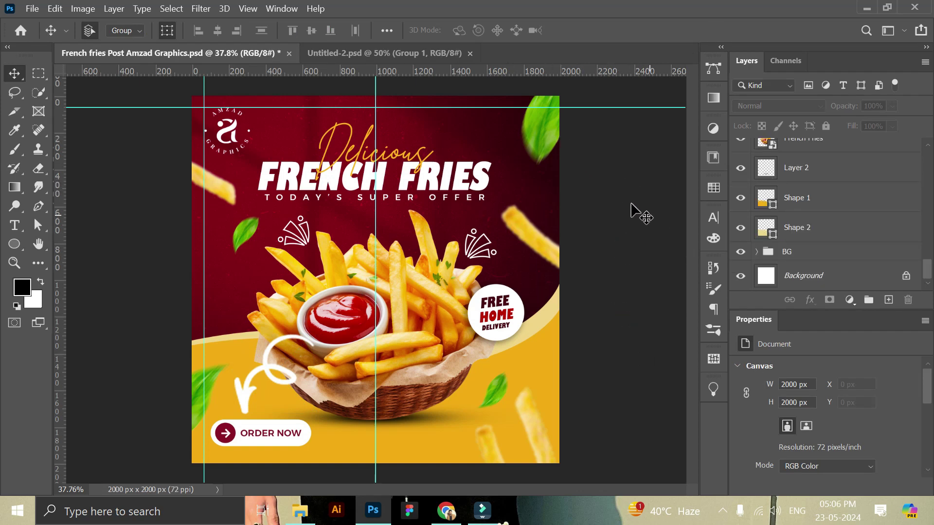
- Give the Delicious text a drop shadow at about 24% opacity with small distance, spread and size
{"action": "left_click", "coordinate": [422, 166]}
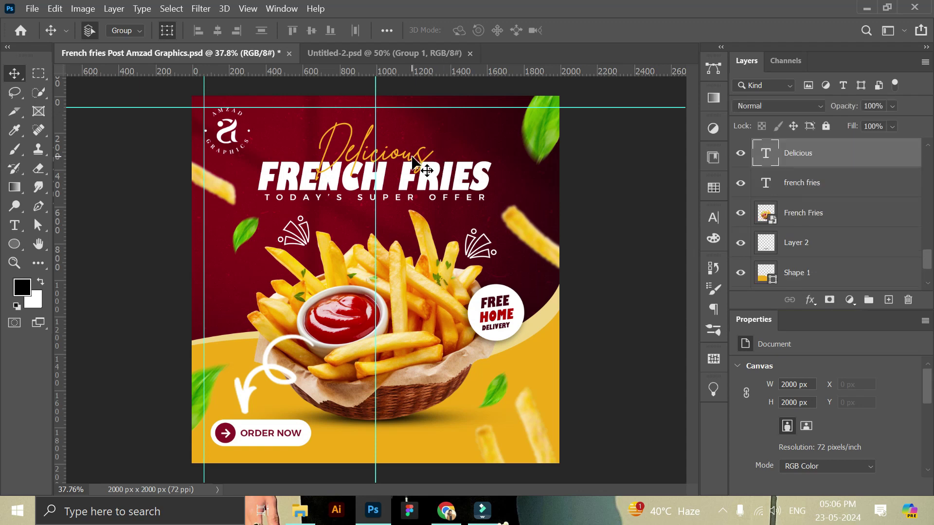
{"action": "left_click", "coordinate": [810, 300]}
{"action": "left_click", "coordinate": [841, 447]}
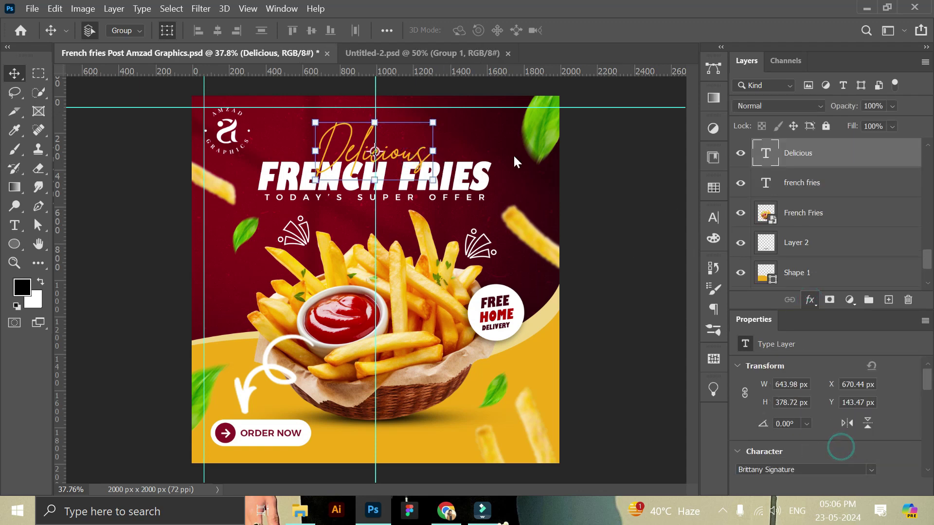
{"action": "left_click_drag", "start_coordinate": [480, 136], "coordinate": [505, 149]}
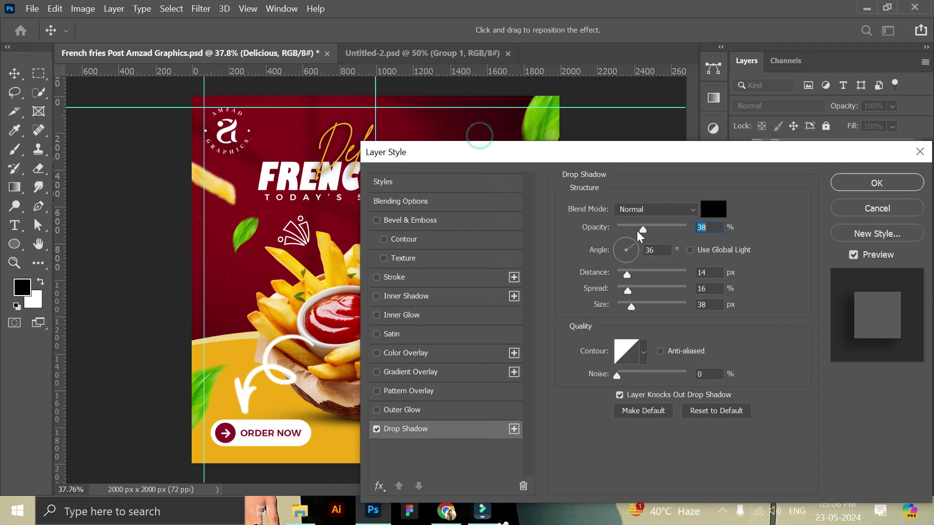
{"action": "left_click_drag", "start_coordinate": [631, 229], "coordinate": [620, 229]}
{"action": "left_click_drag", "start_coordinate": [620, 150], "coordinate": [591, 262]}
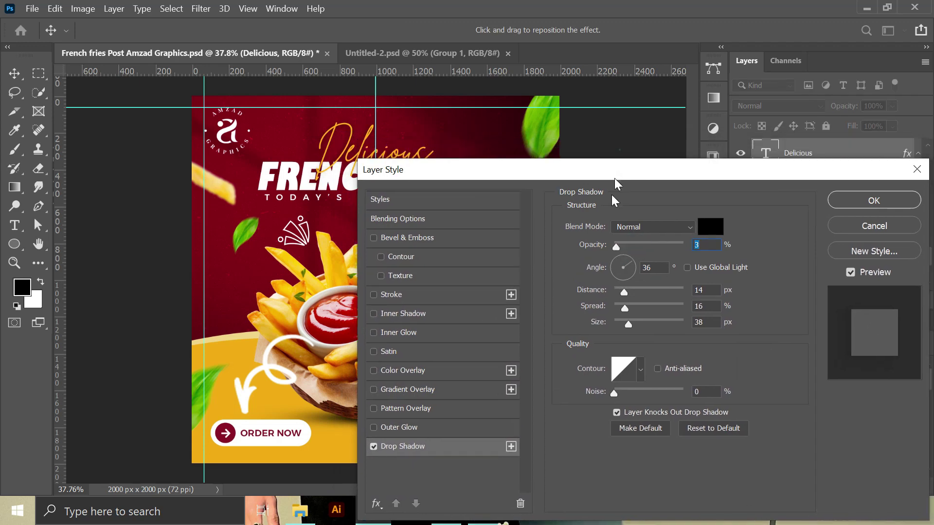
{"action": "left_click_drag", "start_coordinate": [598, 387], "coordinate": [601, 387]}
{"action": "left_click_drag", "start_coordinate": [596, 339], "coordinate": [605, 339]}
{"action": "mouse_move", "coordinate": [601, 418]}
{"action": "left_mouse_down"}
{"action": "mouse_move", "coordinate": [591, 417]}
{"action": "mouse_move", "coordinate": [594, 384]}
{"action": "left_mouse_up"}
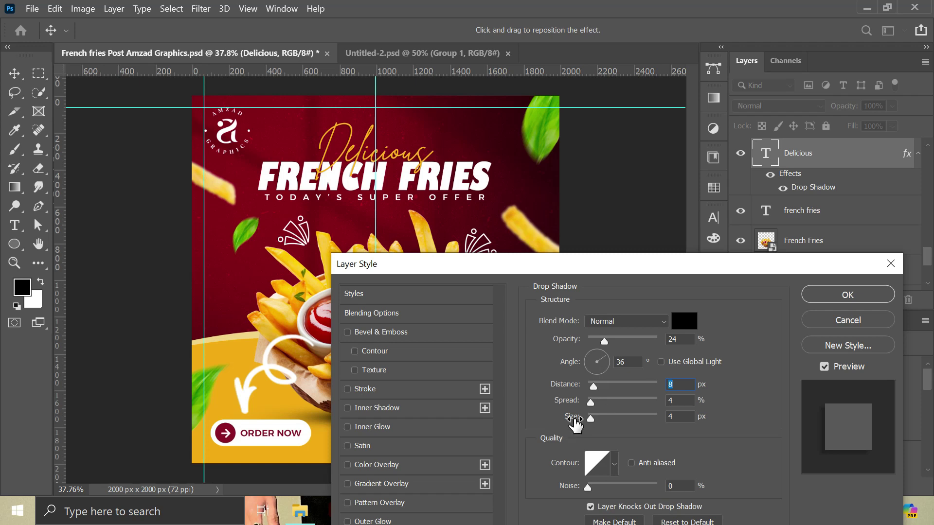
{"action": "left_click_drag", "start_coordinate": [592, 399], "coordinate": [596, 399]}
{"action": "left_click", "coordinate": [827, 296]}
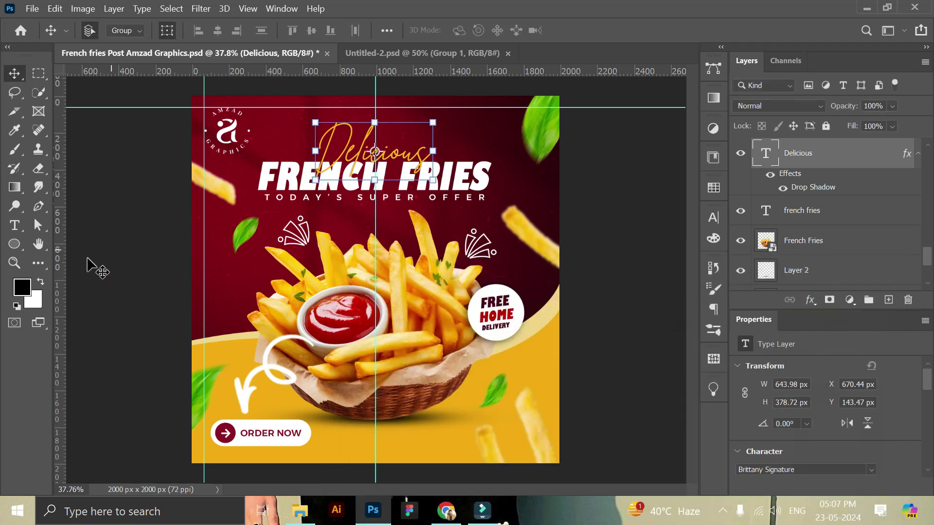
{"action": "left_click", "coordinate": [14, 263]}
- Deselect the Delicious text and expand the BG group to inspect its Texture and Shadow layers
{"action": "scroll", "coordinate": [424, 265], "scroll_direction": "up", "scroll_amount": 1}
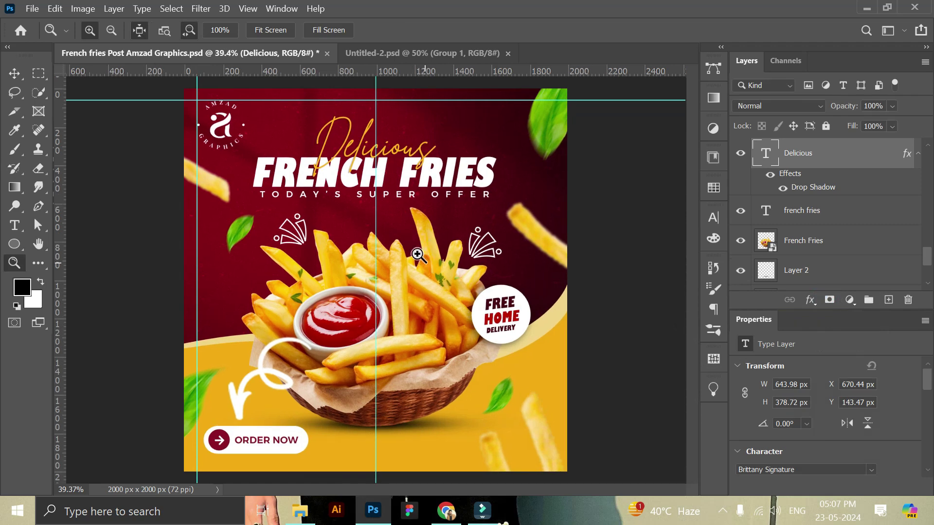
{"action": "left_click", "coordinate": [14, 73]}
{"action": "left_click", "coordinate": [653, 265]}
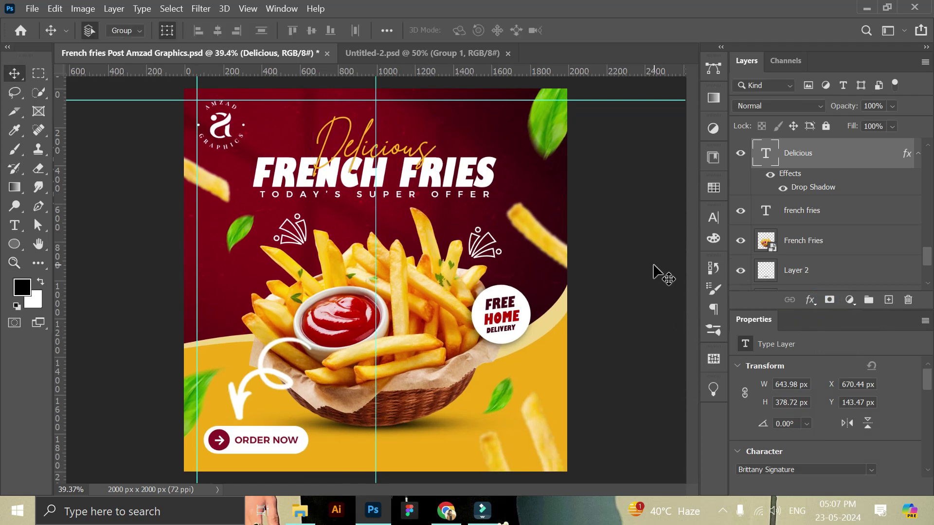
{"action": "scroll", "coordinate": [834, 234], "scroll_direction": "down", "scroll_amount": 2}
{"action": "left_click", "coordinate": [827, 252]}
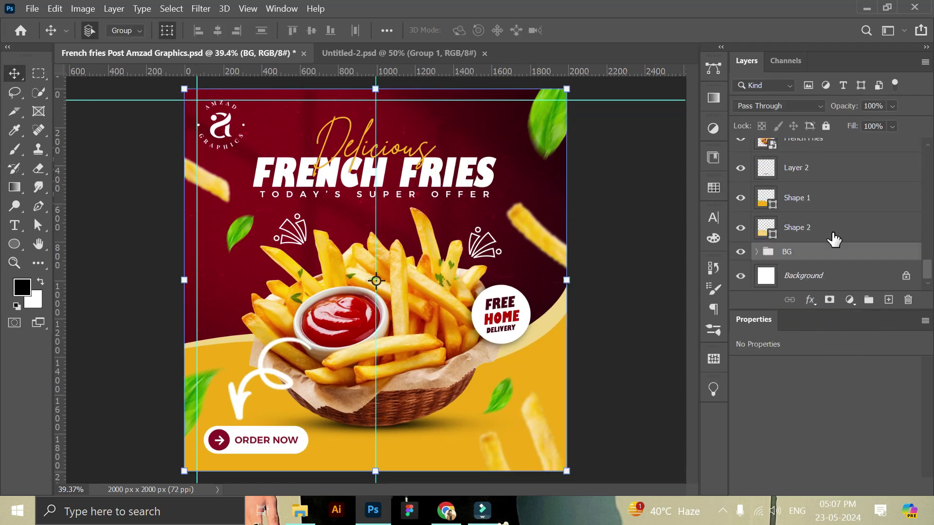
{"action": "left_click", "coordinate": [757, 253]}
{"action": "scroll", "coordinate": [817, 245], "scroll_direction": "down", "scroll_amount": 1}
{"action": "scroll", "coordinate": [818, 228], "scroll_direction": "down", "scroll_amount": 2}
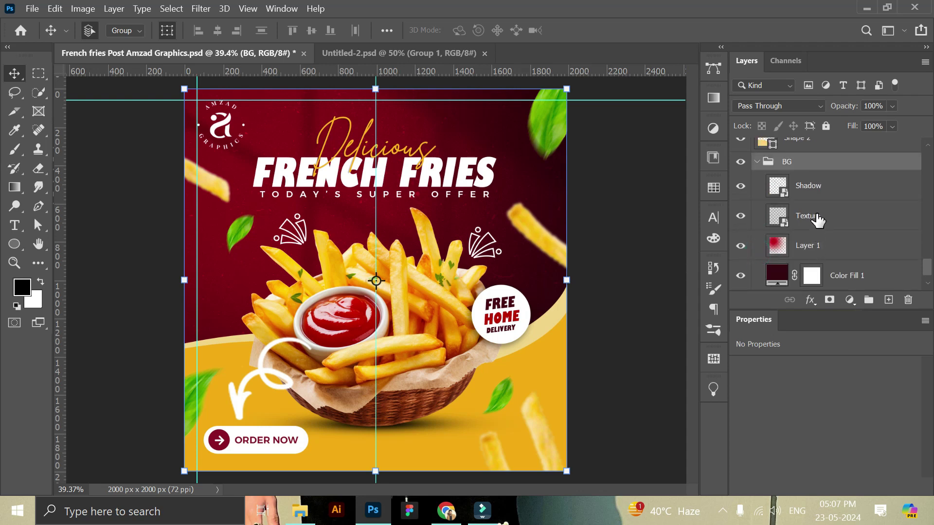
{"action": "left_click", "coordinate": [812, 216]}
{"action": "left_click", "coordinate": [817, 187]}
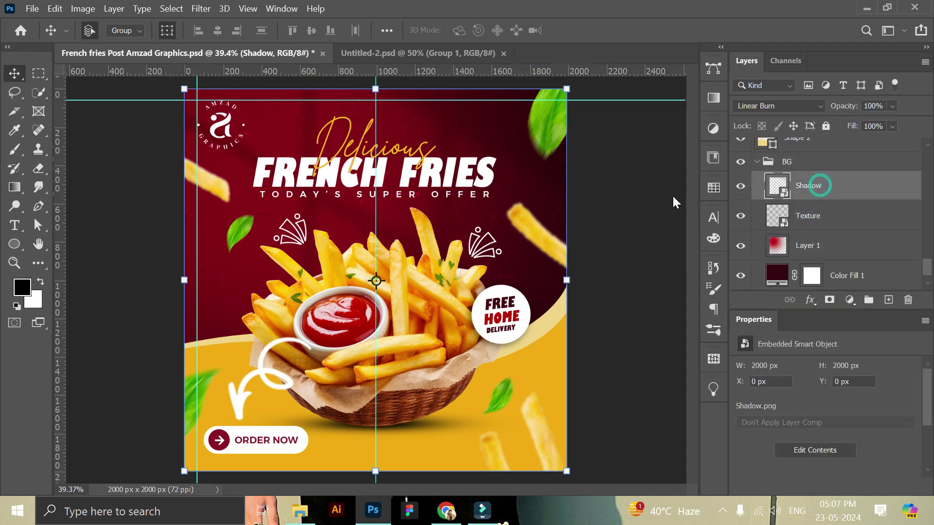
{"action": "left_click", "coordinate": [647, 200]}
- Zoom out and nudge the lower-left green leaf slightly higher
{"action": "left_click", "coordinate": [14, 263]}
{"action": "left_click_drag", "start_coordinate": [304, 262], "coordinate": [295, 257]}
{"action": "left_click", "coordinate": [16, 73]}
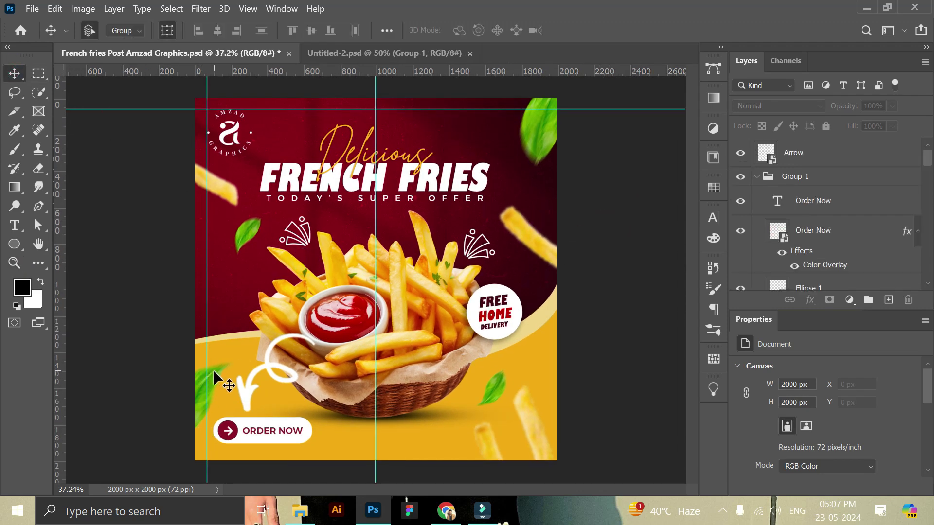
{"action": "left_click_drag", "start_coordinate": [213, 369], "coordinate": [217, 370]}
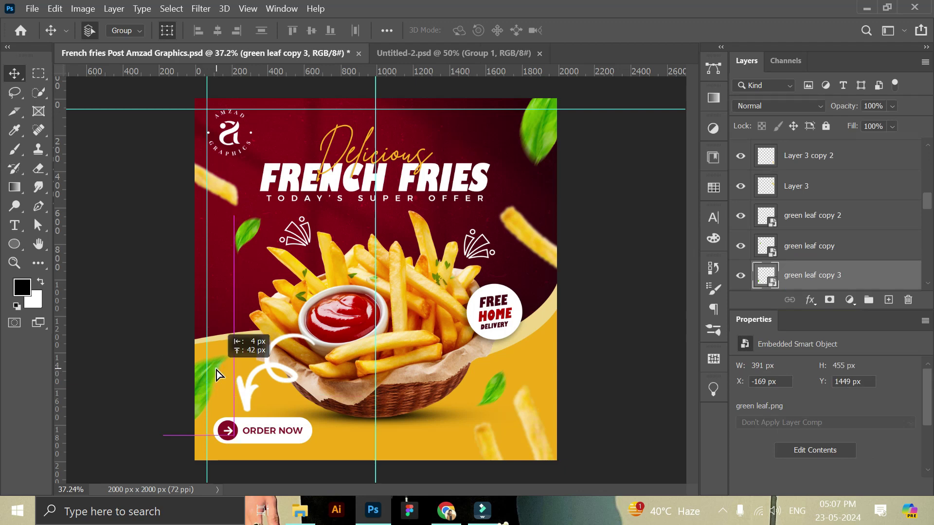
{"action": "left_click_drag", "start_coordinate": [217, 369], "coordinate": [217, 369]}
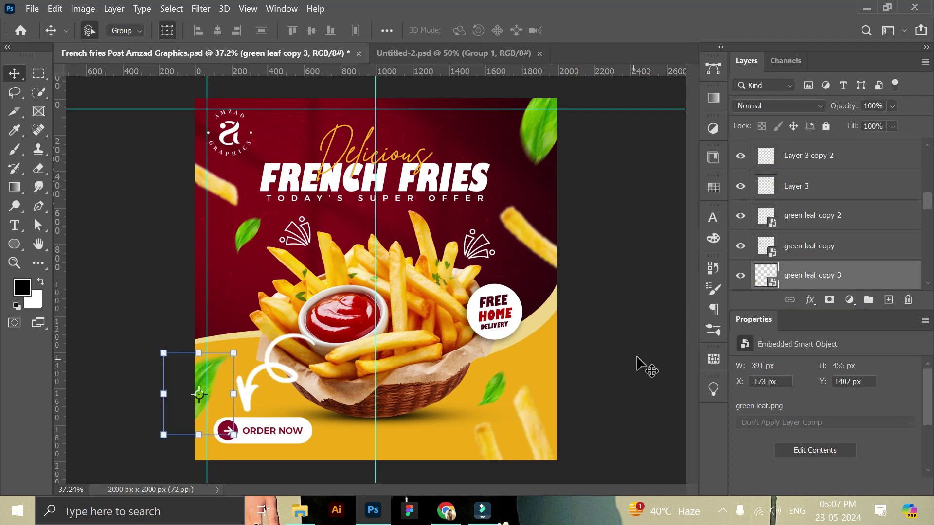
{"action": "left_click", "coordinate": [632, 229]}
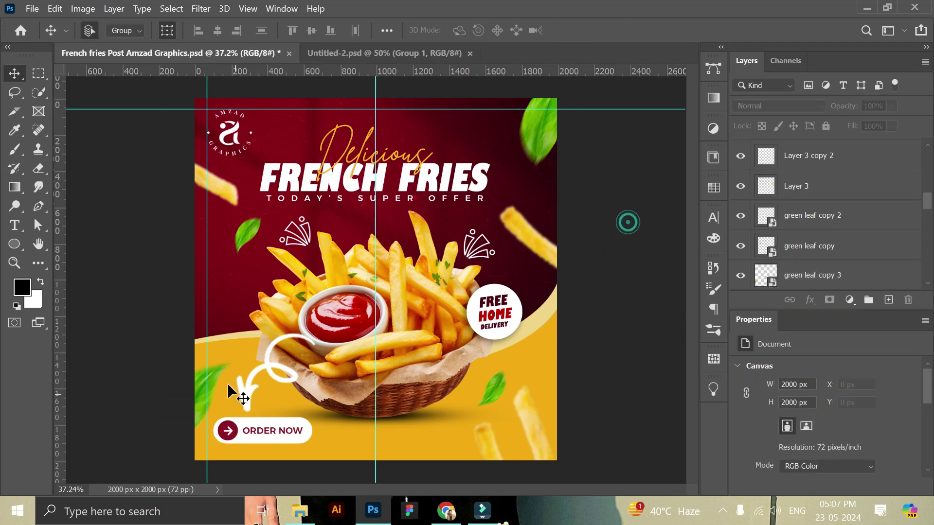
{"action": "left_click_drag", "start_coordinate": [215, 371], "coordinate": [215, 366]}
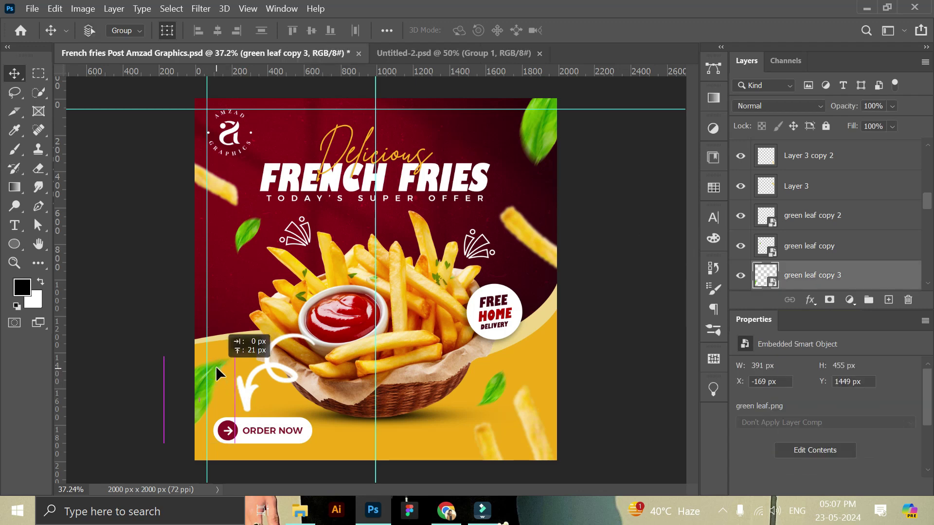
{"action": "left_click_drag", "start_coordinate": [215, 365], "coordinate": [217, 368]}
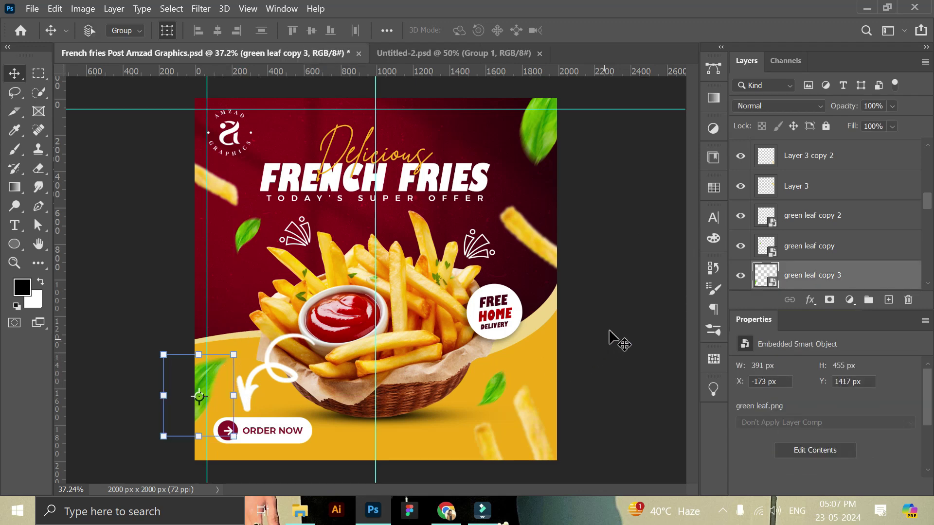
{"action": "left_click", "coordinate": [629, 246]}
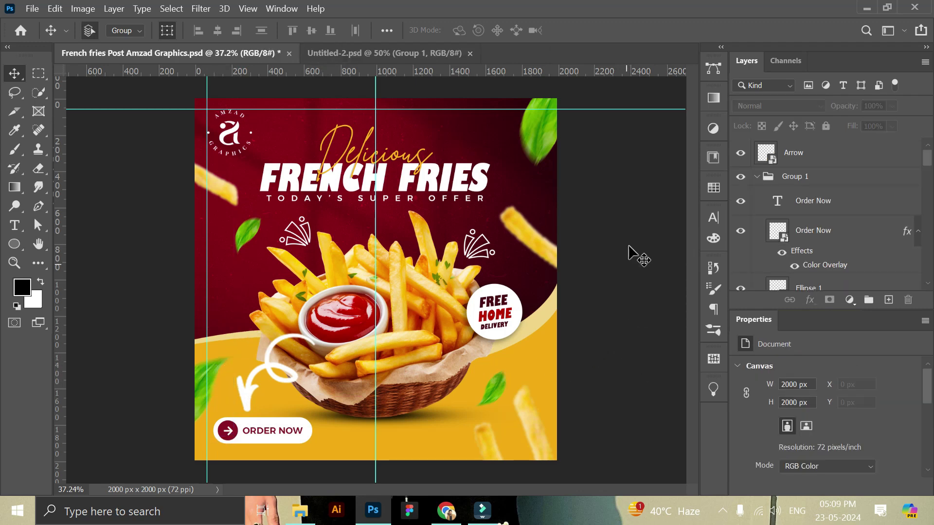
- Select both yellow wave shapes, Shape 1 and Shape 2, and skew them by raising the top-left corner
{"action": "left_click", "coordinate": [249, 346]}
{"action": "scroll", "coordinate": [803, 258], "scroll_direction": "down", "scroll_amount": 1}
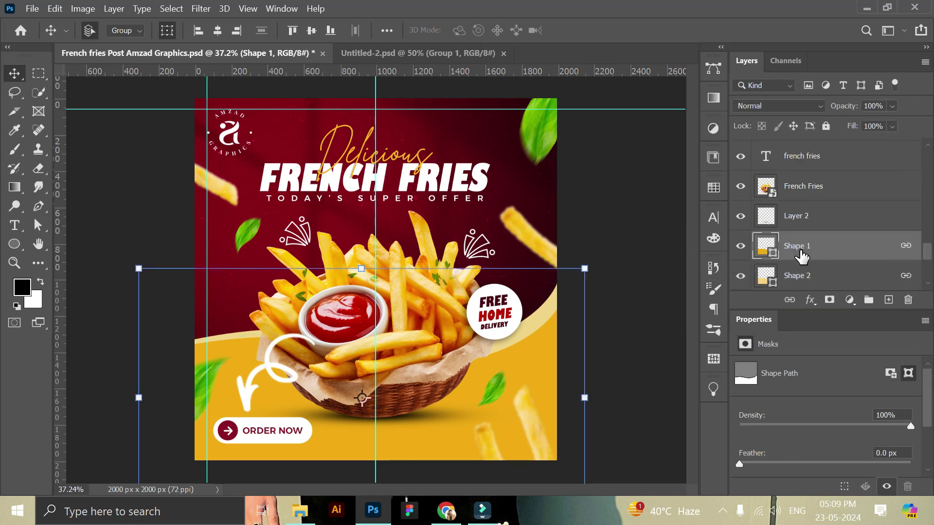
{"action": "left_click", "coordinate": [805, 277], "text": "shift"}
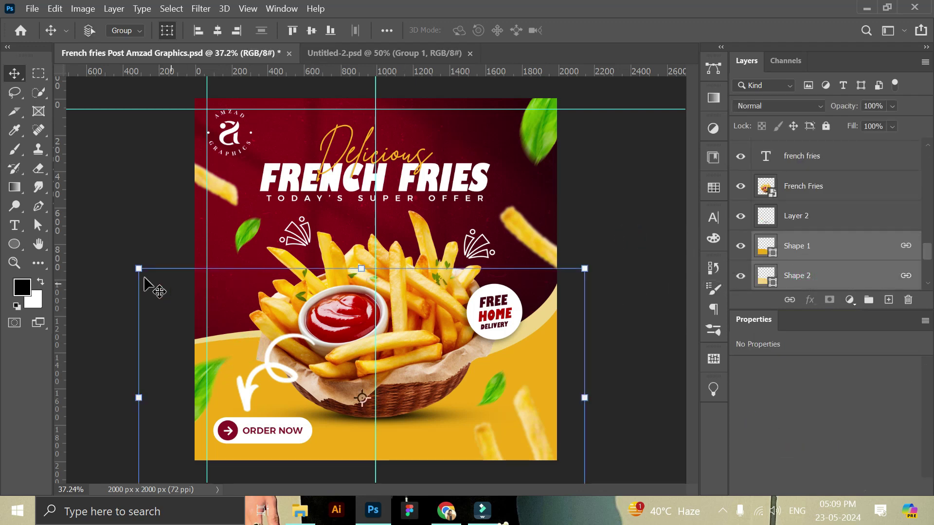
{"action": "left_click_drag", "start_coordinate": [139, 270], "coordinate": [135, 237]}
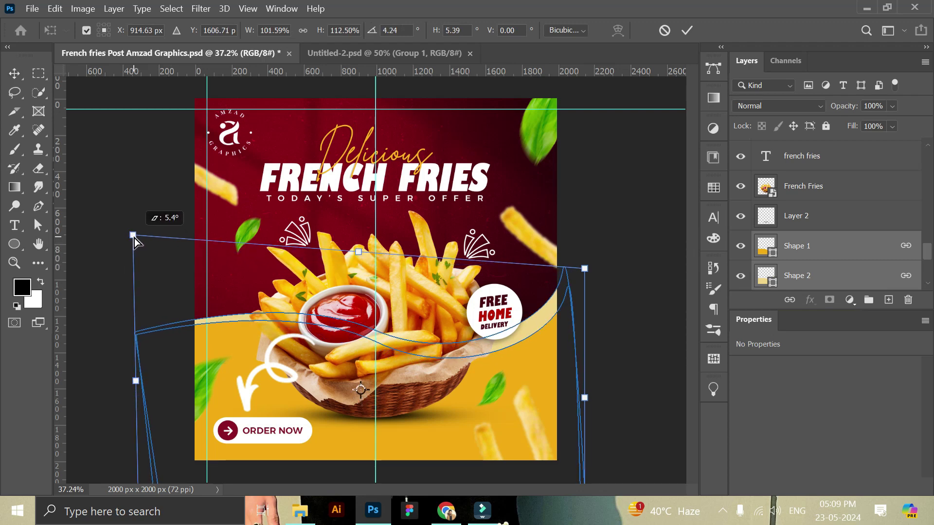
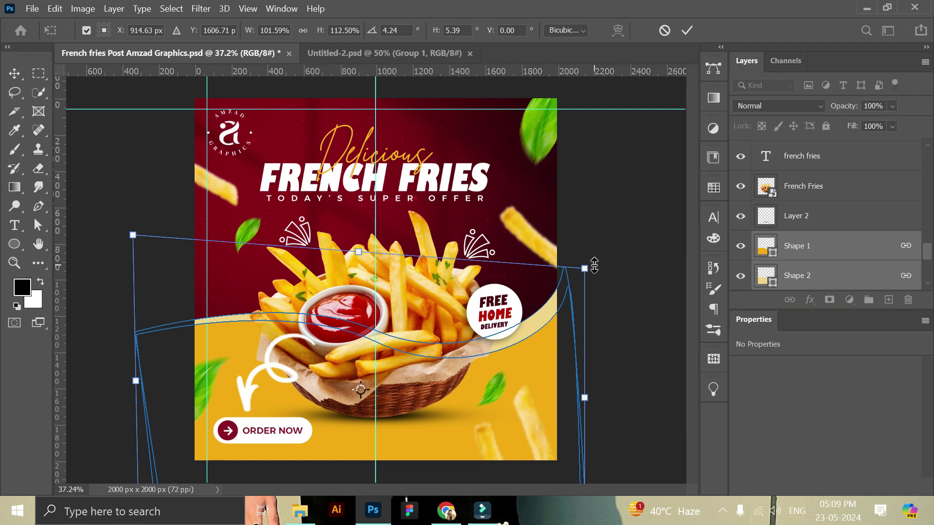
- Rotate the yellow curved wave shape slightly back and apply the transform
{"action": "left_click_drag", "start_coordinate": [602, 258], "coordinate": [602, 257]}
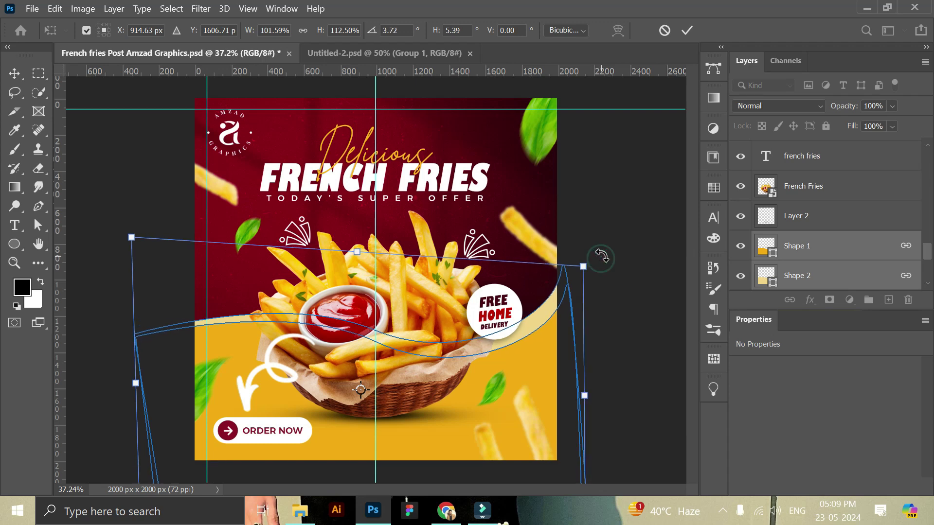
{"action": "left_click", "coordinate": [687, 31]}
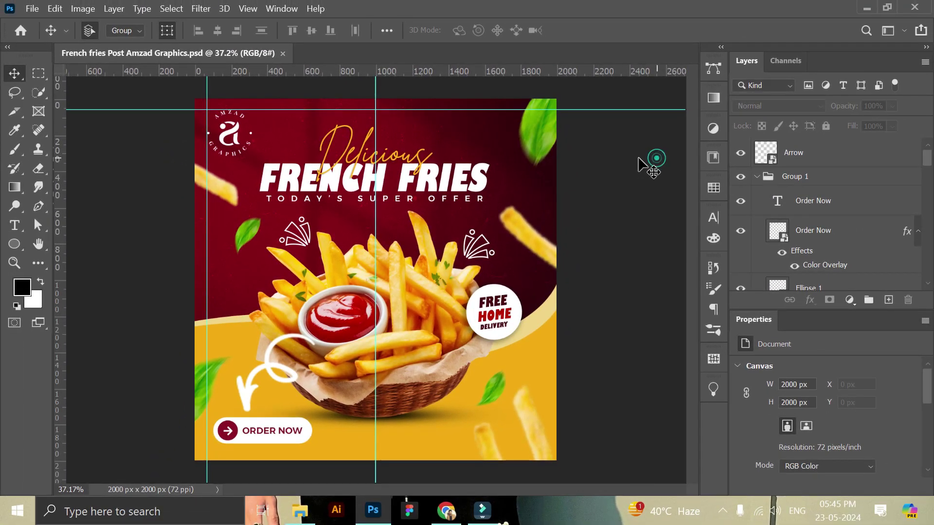
- Turn off Faux Italic on the orange Delicious text in the Character panel
{"action": "left_click", "coordinate": [395, 154]}
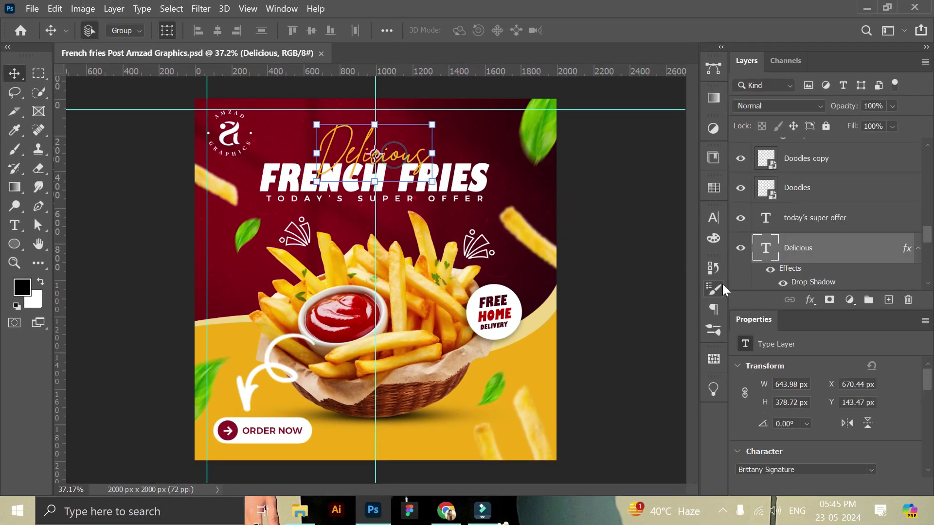
{"action": "left_click", "coordinate": [712, 221]}
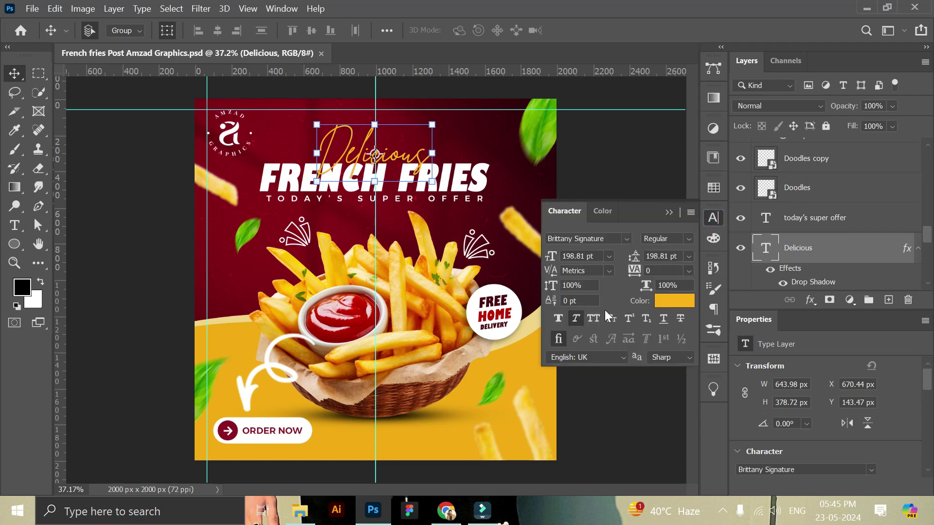
{"action": "left_click", "coordinate": [576, 323]}
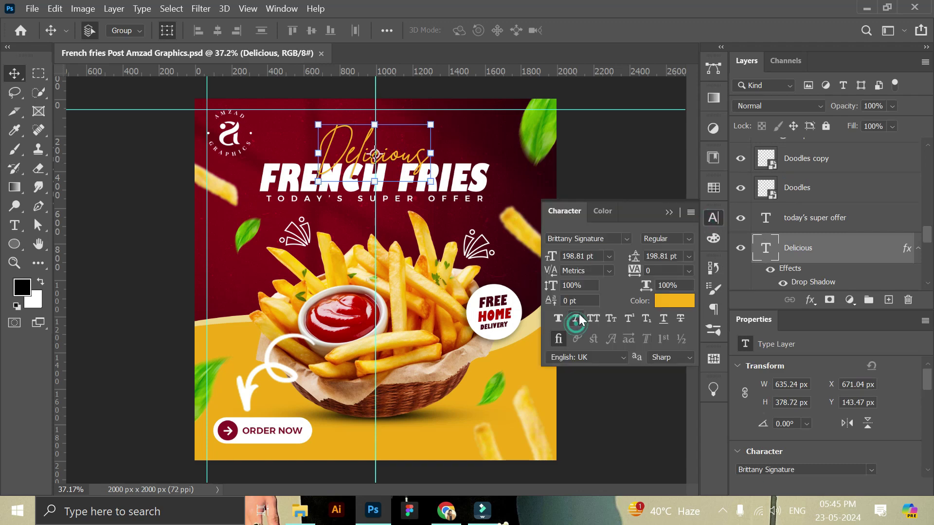
{"action": "left_click", "coordinate": [669, 213]}
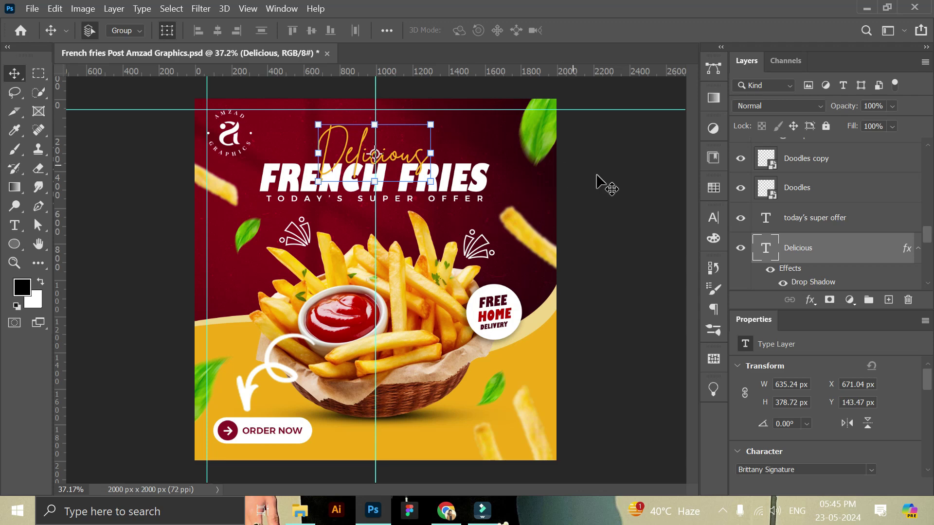
{"action": "left_click", "coordinate": [639, 185]}
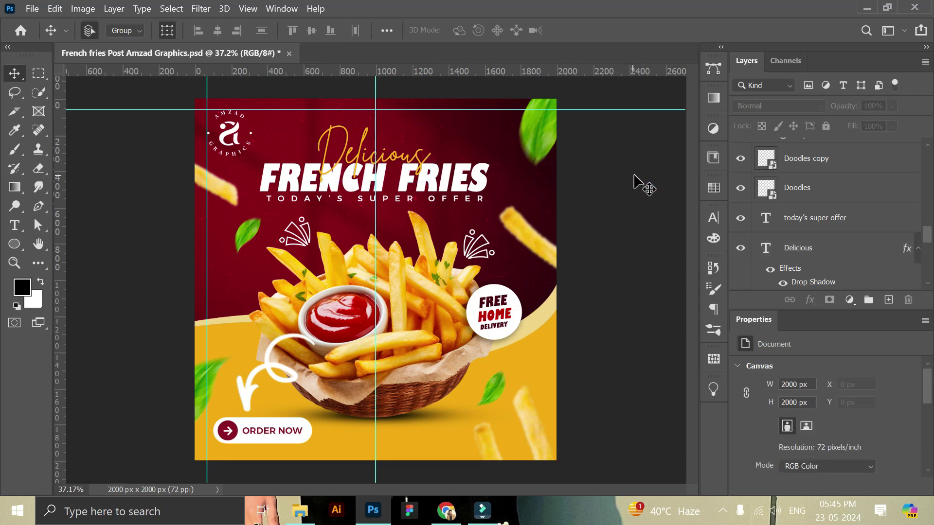
- Select the Delicious, TODAY'S SUPER OFFER and FRENCH FRIES layers together, then deselect them
{"action": "left_click", "coordinate": [408, 155]}
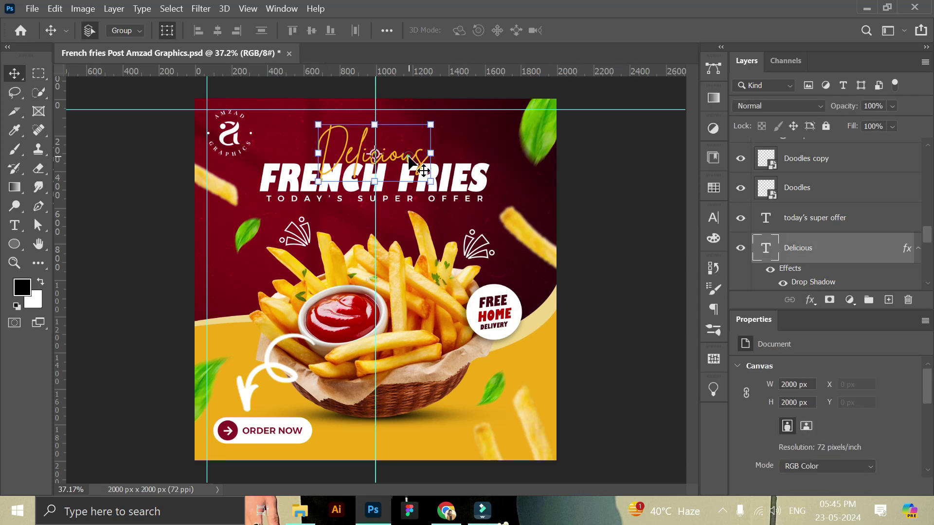
{"action": "left_click", "coordinate": [800, 217], "text": "ctrl"}
{"action": "scroll", "coordinate": [798, 238], "scroll_direction": "down", "scroll_amount": 2}
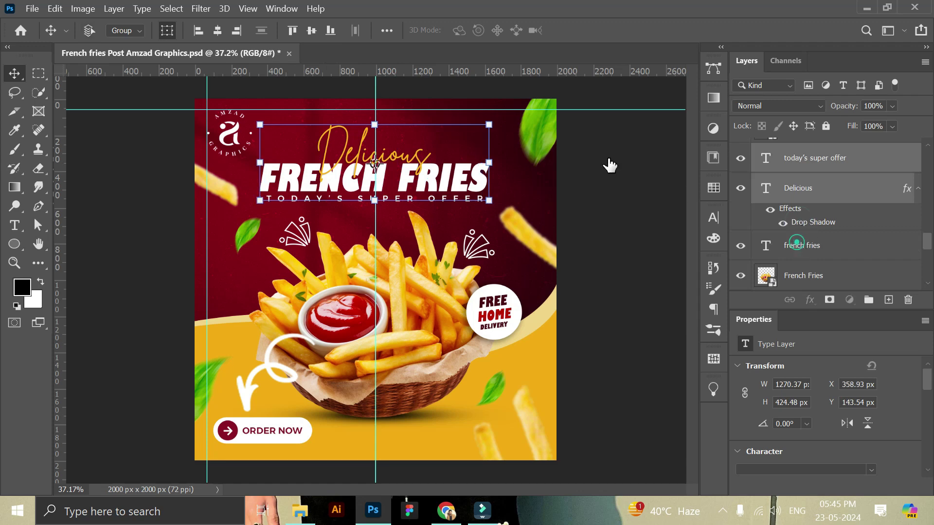
{"action": "left_click", "coordinate": [796, 241], "text": "ctrl"}
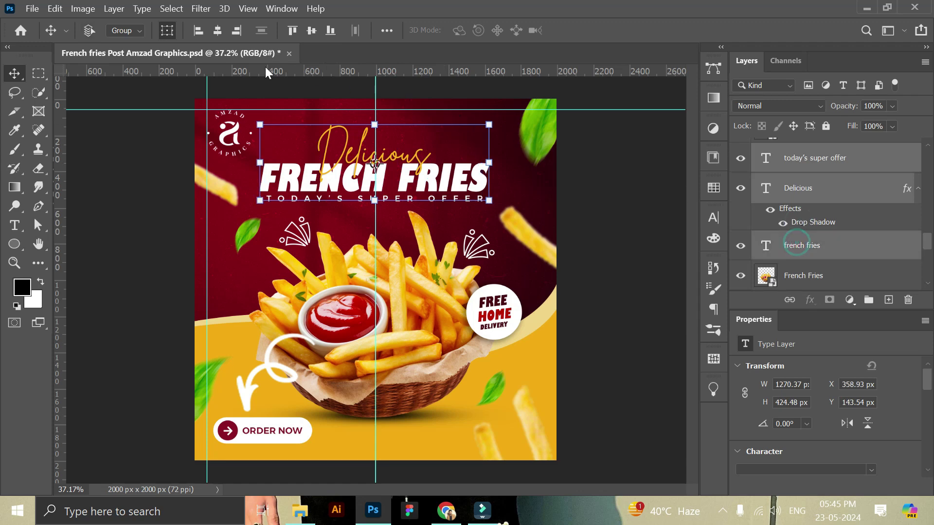
{"action": "left_click", "coordinate": [622, 206]}
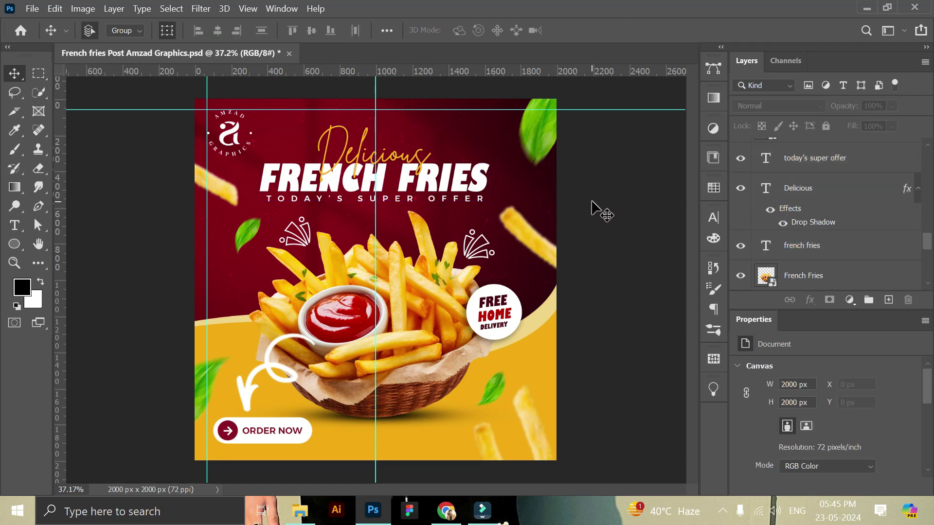
- Shift the red texture Layer 1 in the BG group up and to the left
{"action": "left_click", "coordinate": [287, 155]}
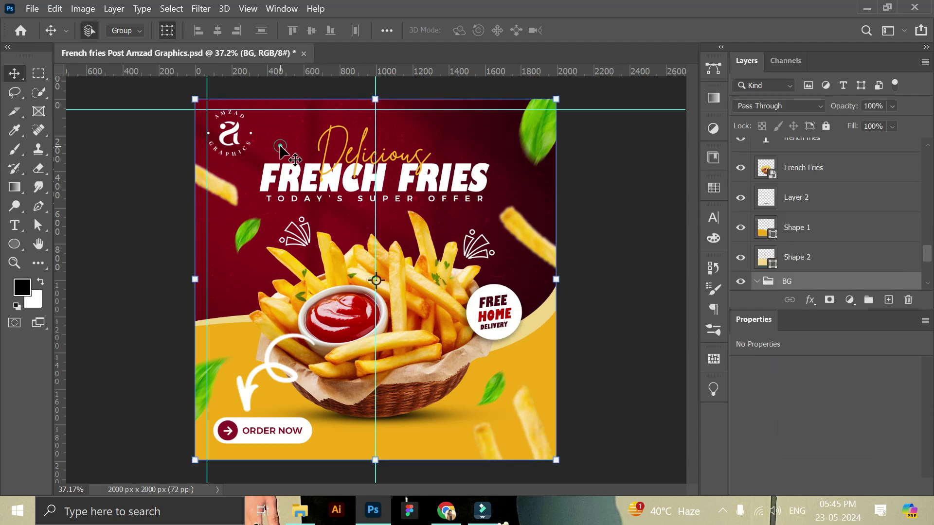
{"action": "scroll", "coordinate": [832, 225], "scroll_direction": "down", "scroll_amount": 2}
{"action": "scroll", "coordinate": [827, 228], "scroll_direction": "down", "scroll_amount": 3}
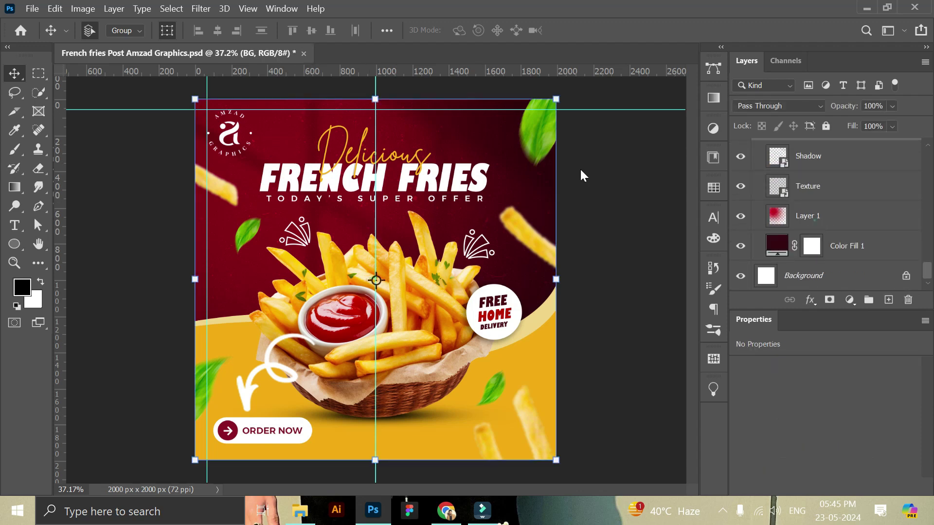
{"action": "left_click", "coordinate": [810, 215]}
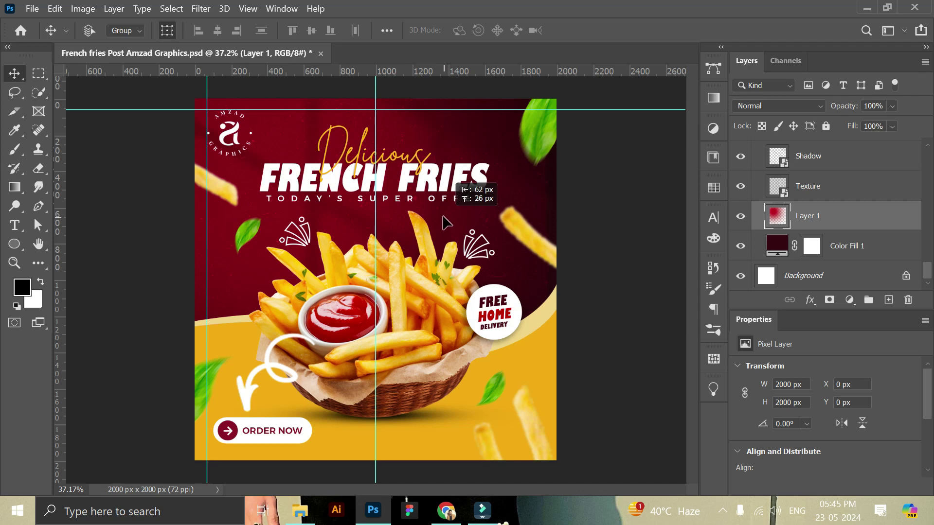
{"action": "left_click_drag", "start_coordinate": [443, 218], "coordinate": [444, 218]}
{"action": "left_click", "coordinate": [603, 237]}
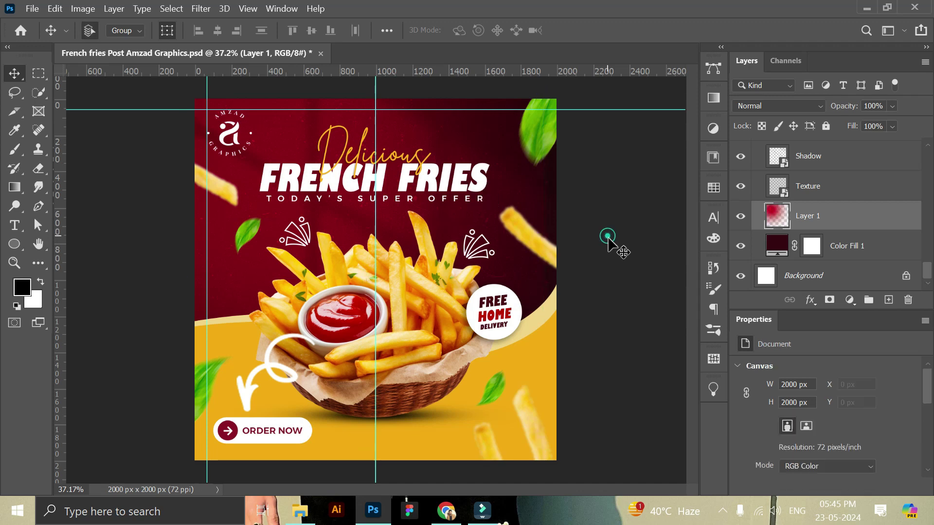
- Scale the red texture Layer 1 up to about 104% to cover the canvas
{"action": "left_click", "coordinate": [534, 207]}
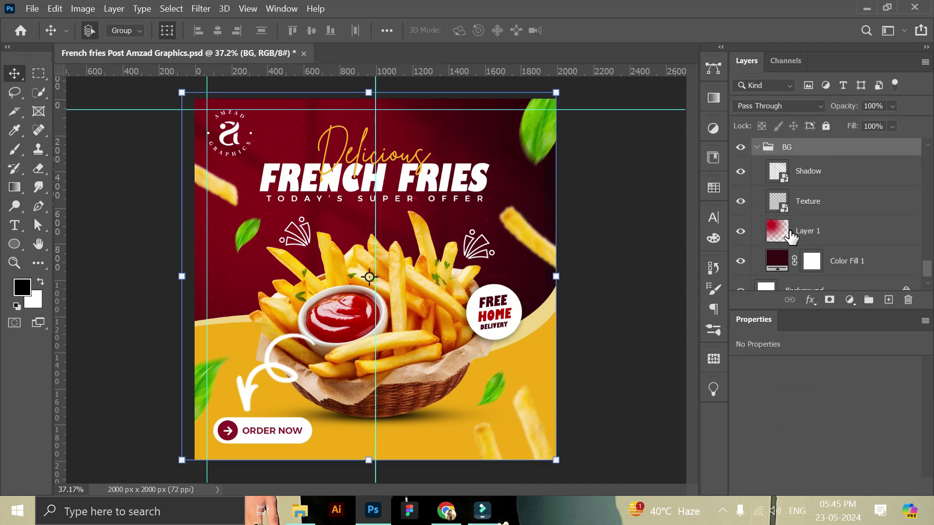
{"action": "left_click", "coordinate": [798, 232]}
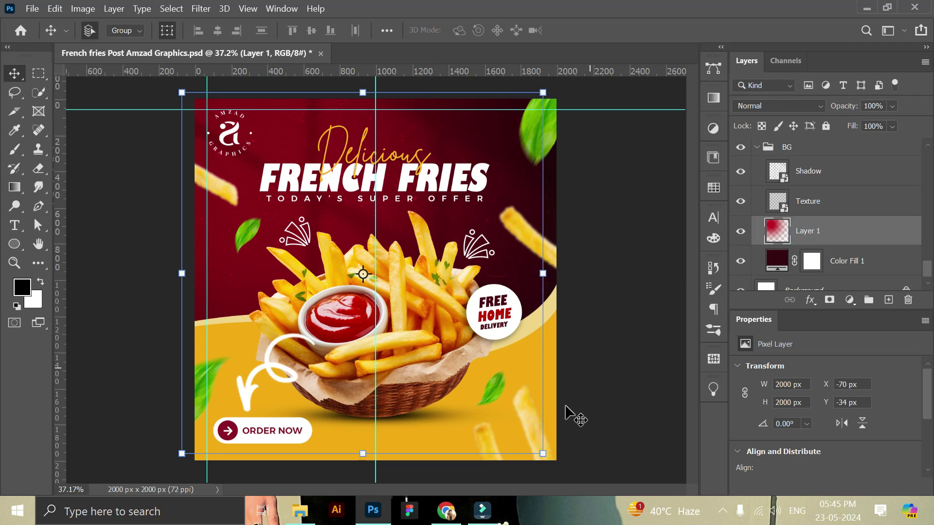
{"action": "left_click_drag", "start_coordinate": [542, 455], "coordinate": [557, 472]}
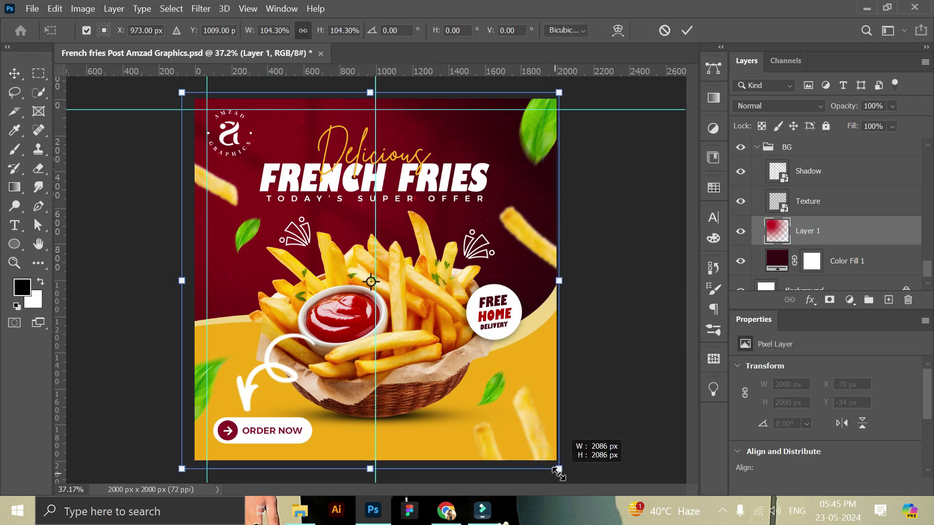
{"action": "left_click", "coordinate": [687, 30]}
{"action": "left_click", "coordinate": [639, 199]}
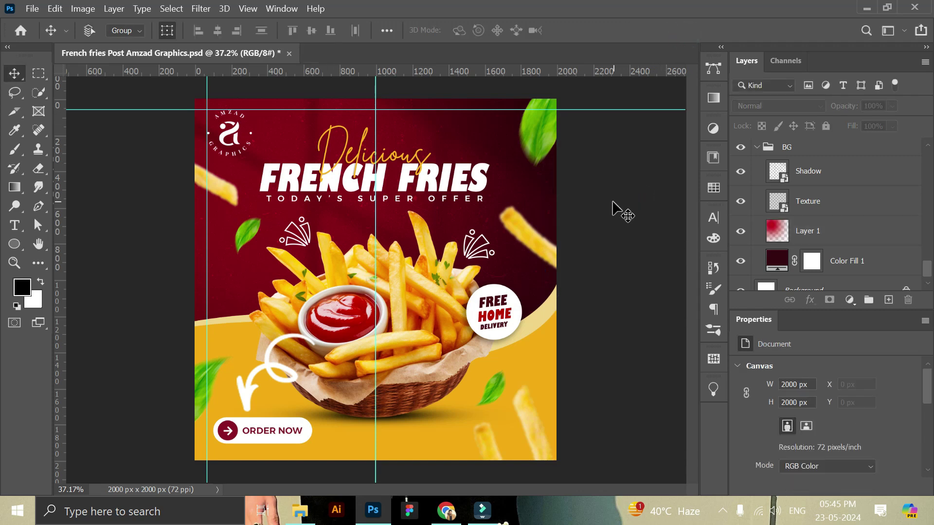
{"action": "left_click", "coordinate": [454, 183]}
- Enlarge the three-layer title block to about 103% and nudge it slightly left
{"action": "scroll", "coordinate": [805, 200], "scroll_direction": "up", "scroll_amount": 1}
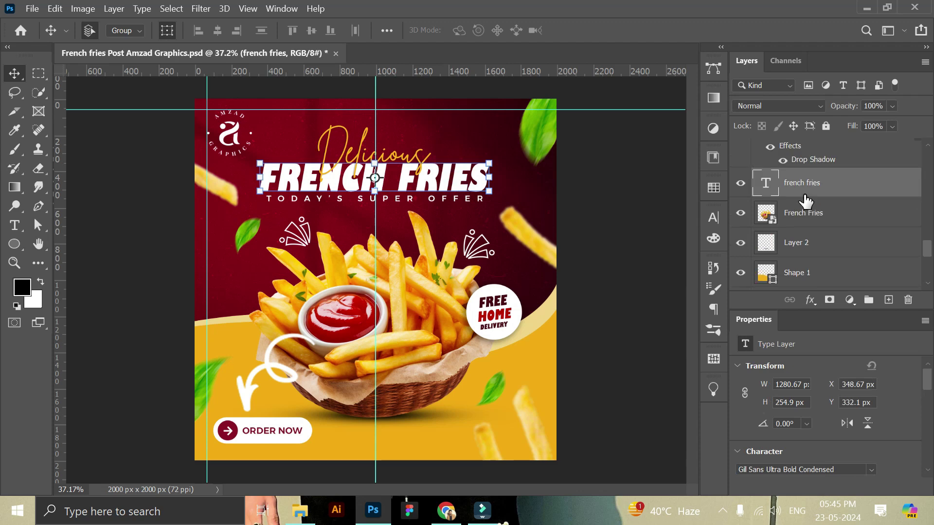
{"action": "scroll", "coordinate": [811, 183], "scroll_direction": "up", "scroll_amount": 1}
{"action": "left_click", "coordinate": [809, 158], "text": "shift"}
{"action": "scroll", "coordinate": [809, 170], "scroll_direction": "up", "scroll_amount": 2}
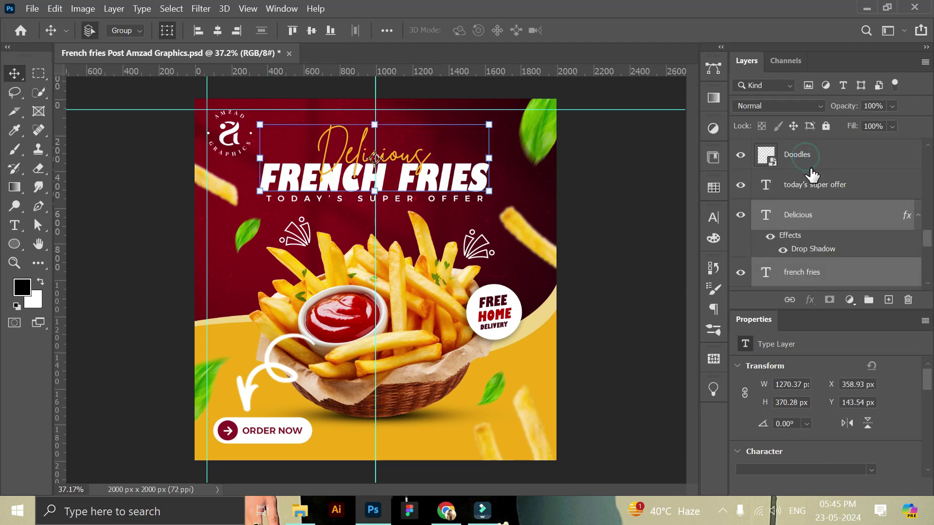
{"action": "left_click", "coordinate": [808, 186], "text": "shift"}
{"action": "key", "text": "ctrl+t"}
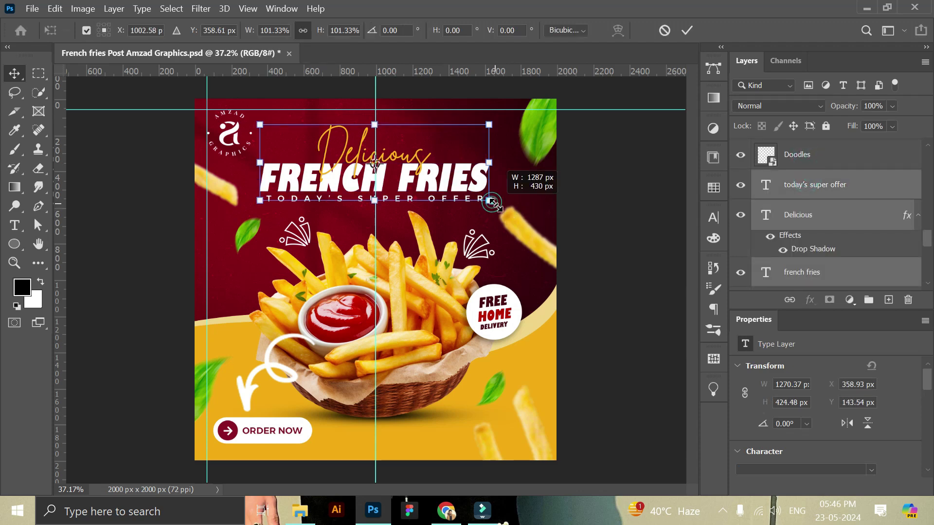
{"action": "left_click_drag", "start_coordinate": [489, 203], "coordinate": [496, 204]}
{"action": "left_click", "coordinate": [687, 31]}
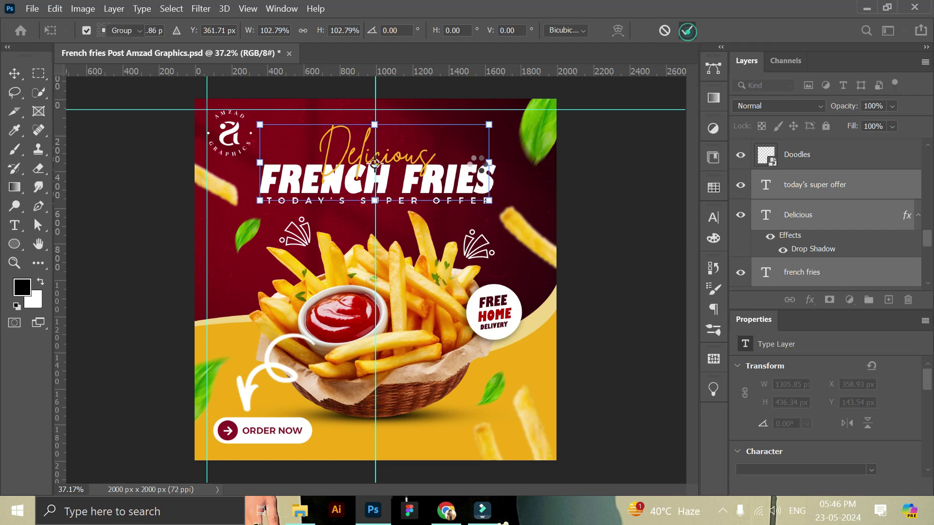
{"action": "left_click_drag", "start_coordinate": [449, 190], "coordinate": [446, 189]}
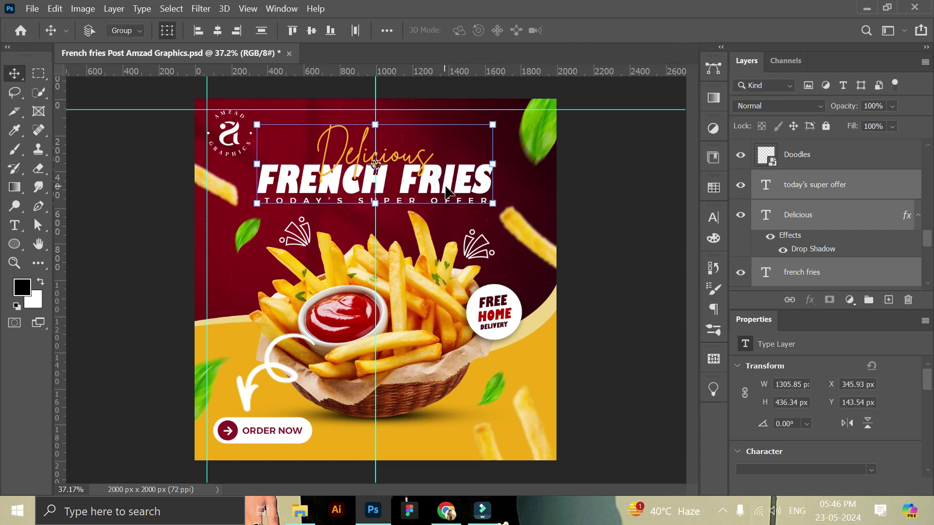
{"action": "left_click", "coordinate": [601, 200]}
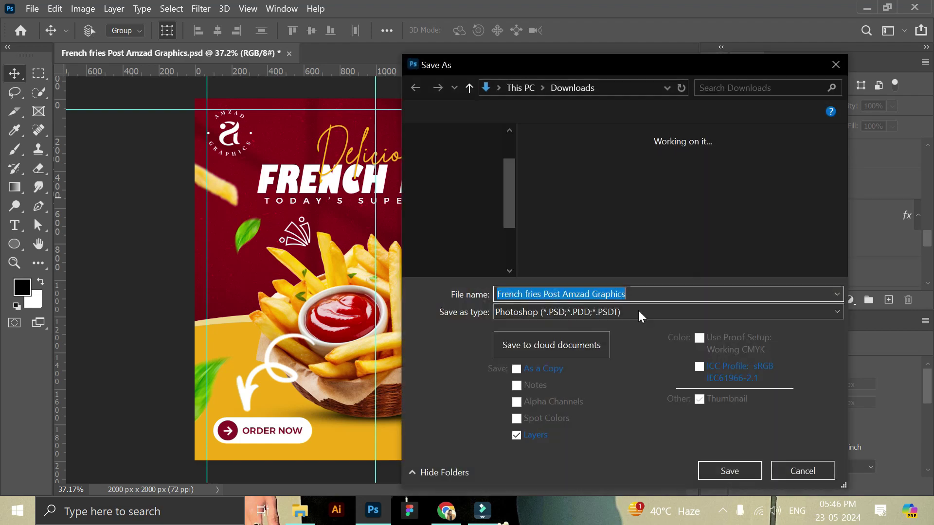
- Save the post as JPEG 'French fries Post Design', replacing the existing file, with default quality options
{"action": "left_click", "coordinate": [638, 312]}
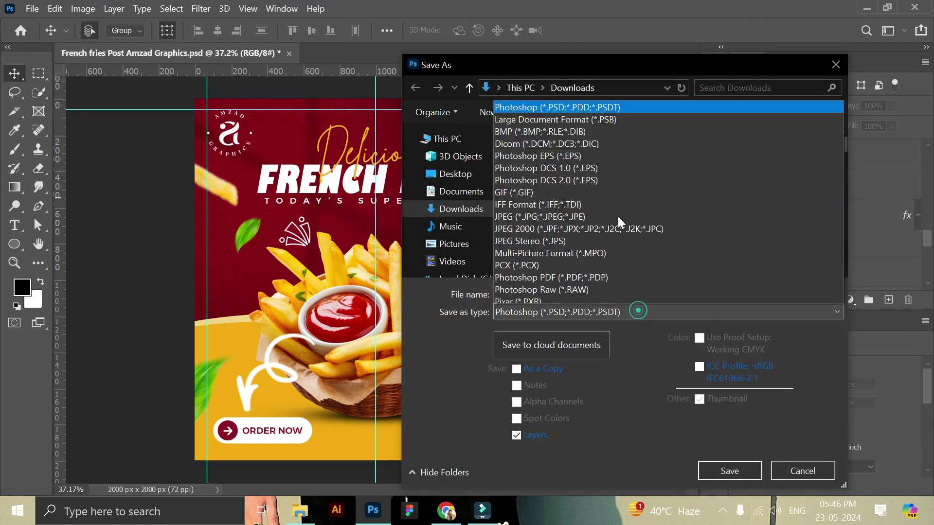
{"action": "left_click", "coordinate": [599, 159]}
{"action": "left_click", "coordinate": [573, 176]}
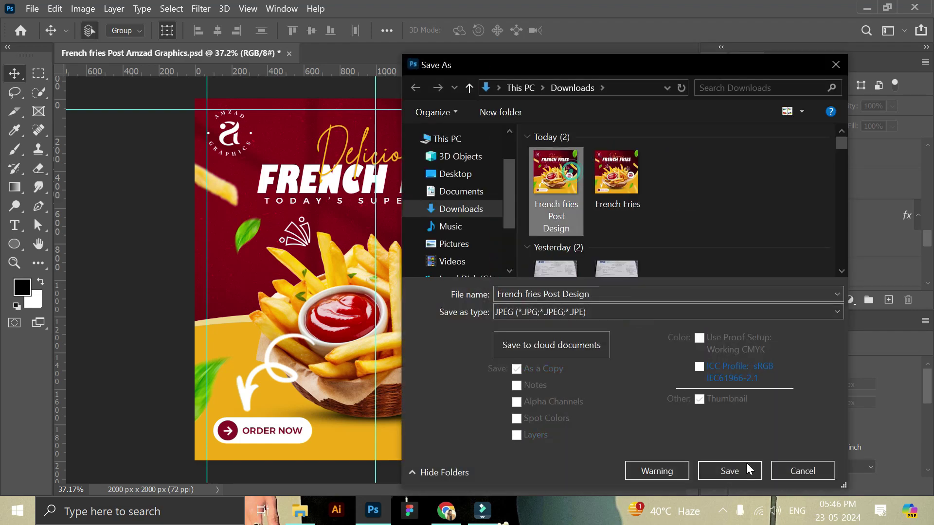
{"action": "left_click", "coordinate": [730, 471]}
{"action": "left_click", "coordinate": [500, 257]}
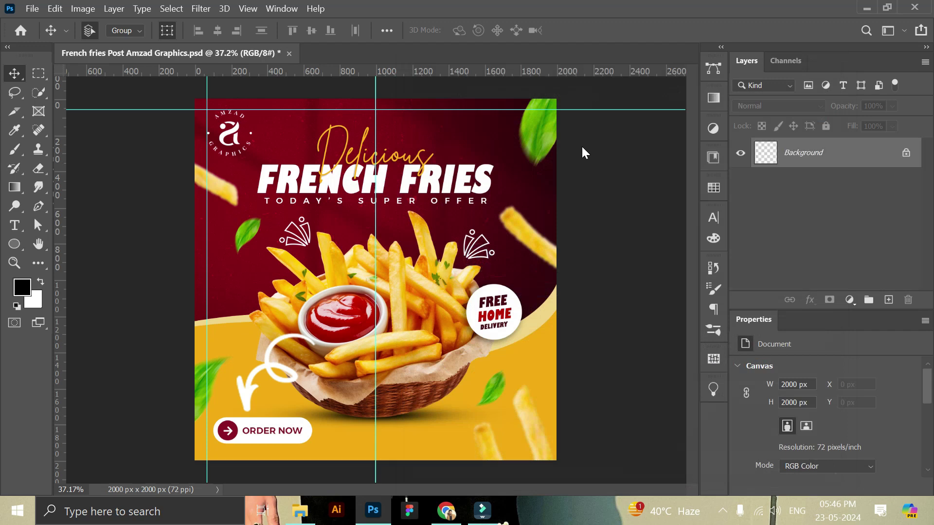
{"action": "left_click", "coordinate": [580, 136]}
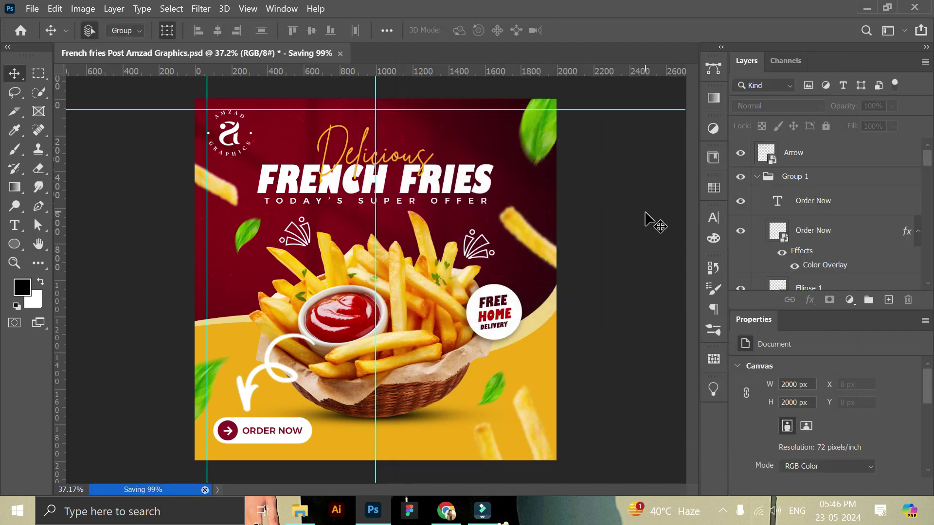